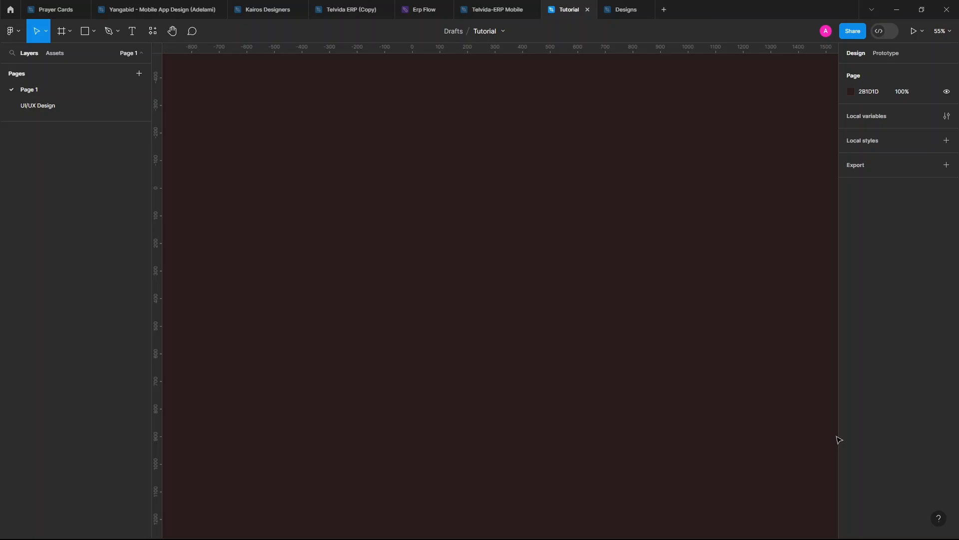
Draw a rectangle of about 1156 × 574 on the empty canvas and delete it.
{"action": "key", "text": "r"}
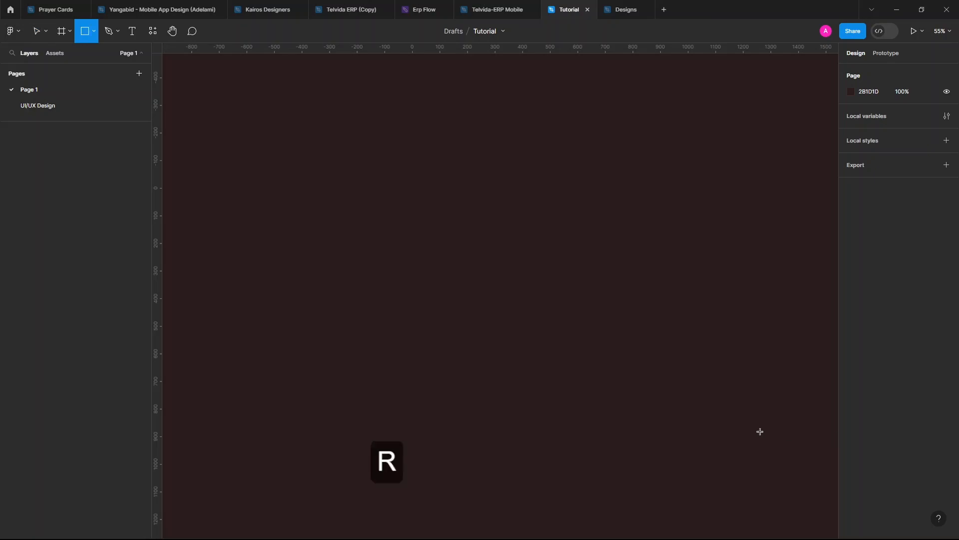
{"action": "mouse_move", "coordinate": [277, 169]}
{"action": "left_mouse_down"}
{"action": "mouse_move", "coordinate": [490, 253]}
{"action": "mouse_move", "coordinate": [595, 327]}
{"action": "left_mouse_up"}
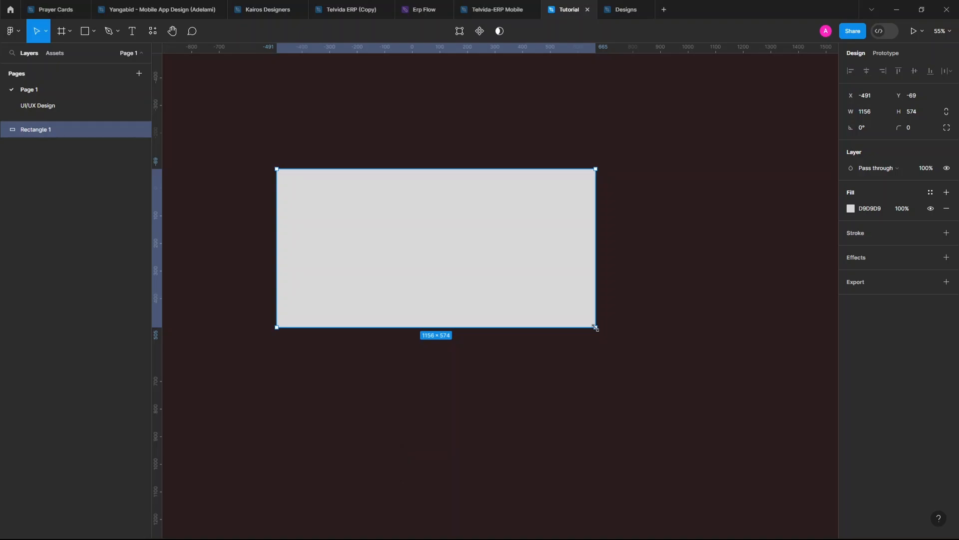
{"action": "key", "text": "Delete"}
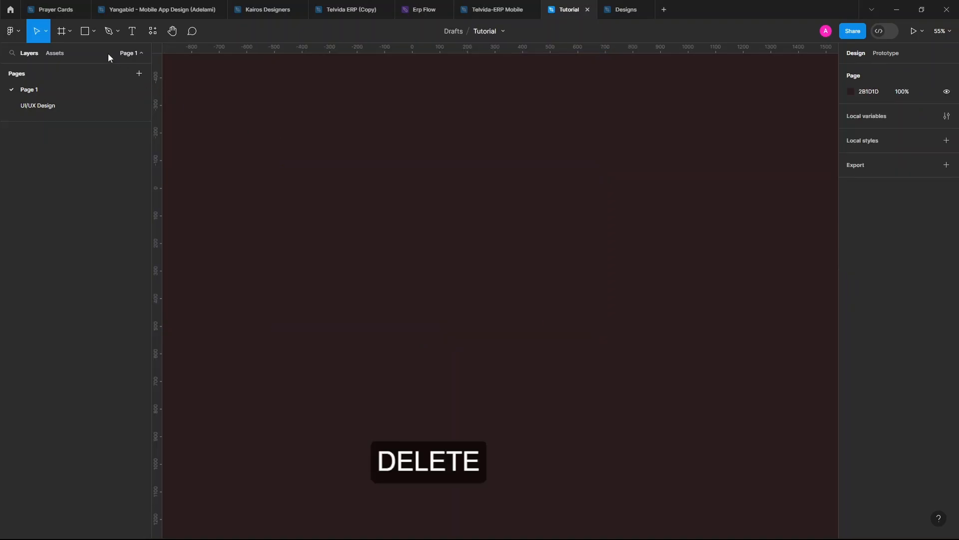
Draw a closed, irregular vector outline with straight segments across the canvas using the Pen tool.
{"action": "left_click", "coordinate": [93, 32]}
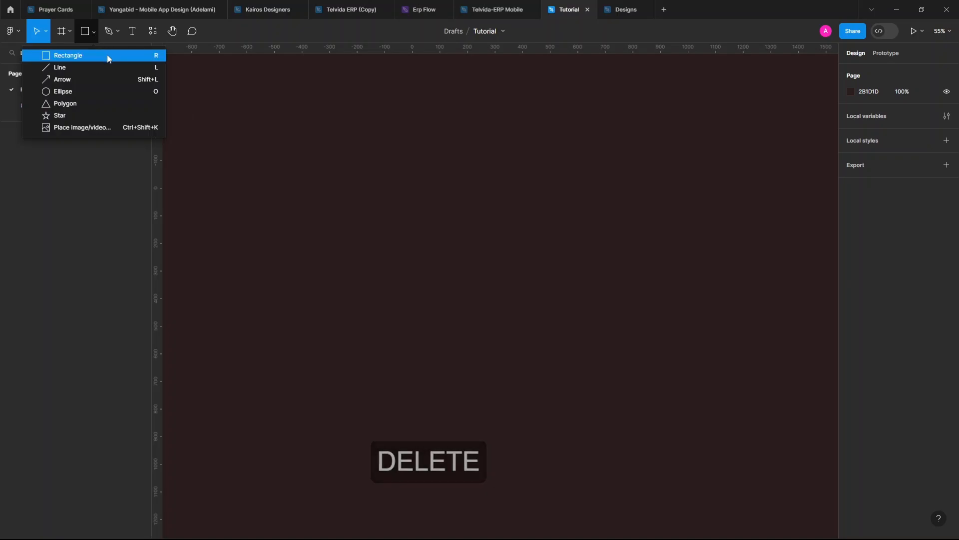
{"action": "left_click", "coordinate": [107, 55]}
{"action": "left_click", "coordinate": [117, 31]}
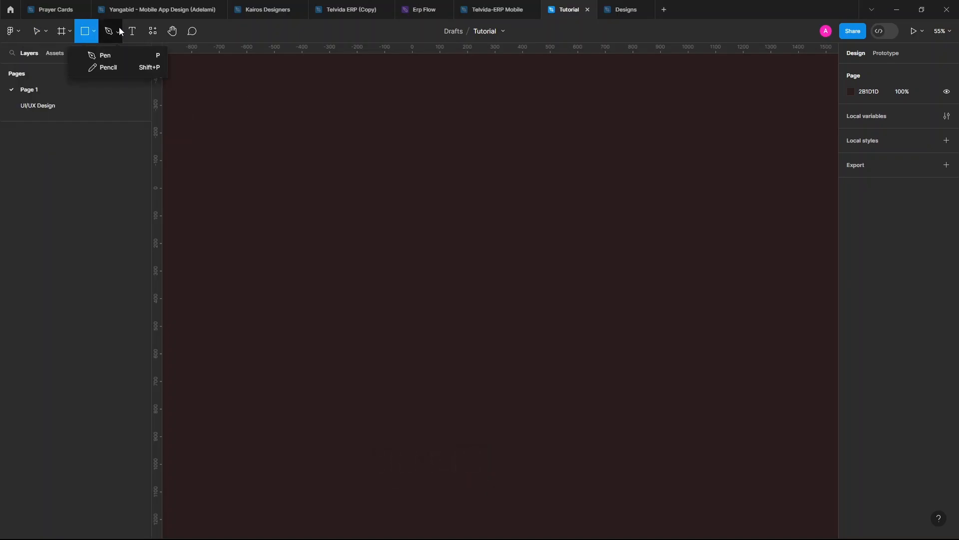
{"action": "left_click", "coordinate": [122, 59]}
{"action": "left_click", "coordinate": [309, 193]}
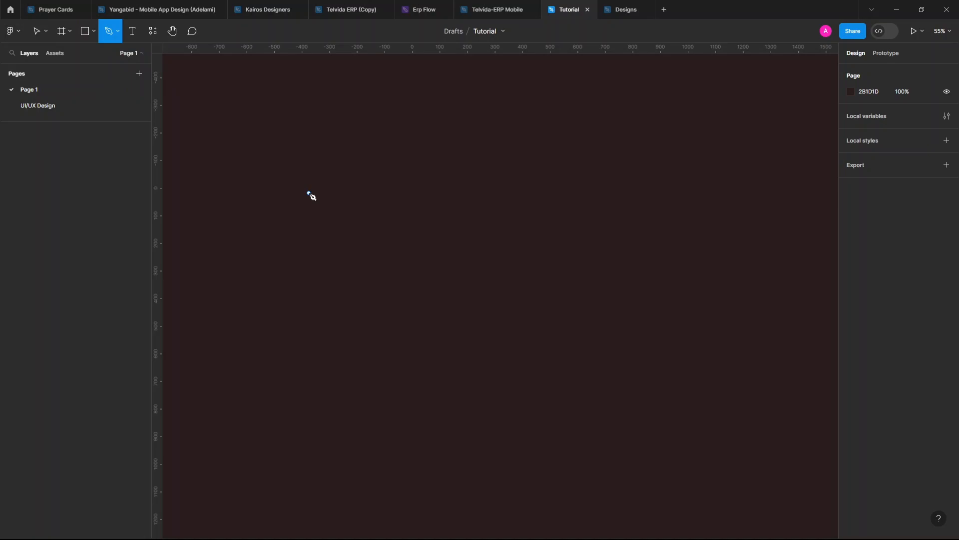
{"action": "left_click", "coordinate": [434, 229]}
{"action": "left_click", "coordinate": [502, 250]}
{"action": "left_click", "coordinate": [623, 175]}
{"action": "left_click", "coordinate": [640, 315]}
{"action": "left_click", "coordinate": [428, 289]}
{"action": "left_click", "coordinate": [291, 259]}
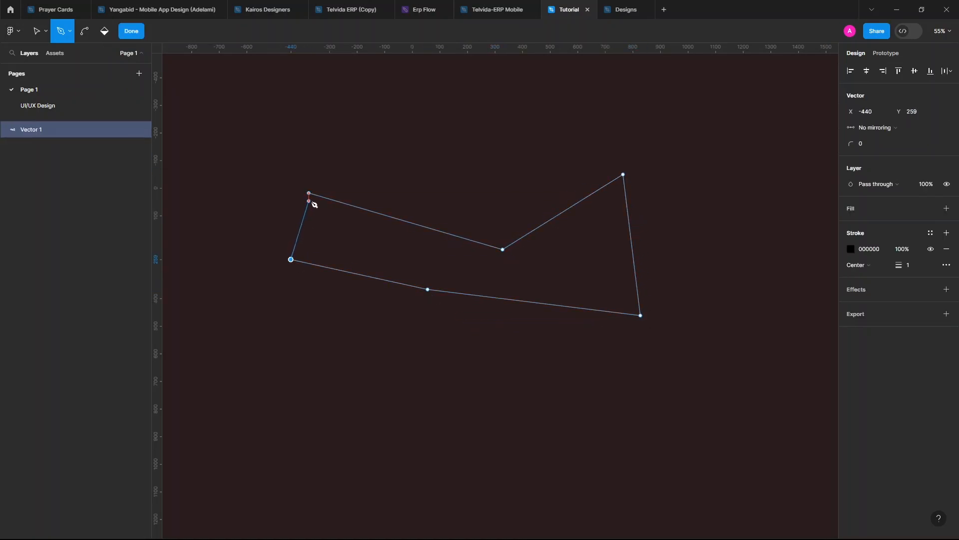
{"action": "left_click", "coordinate": [310, 194]}
Select all points of the vector outline with the Move tool, delete them and leave vector editing.
{"action": "key", "text": "v"}
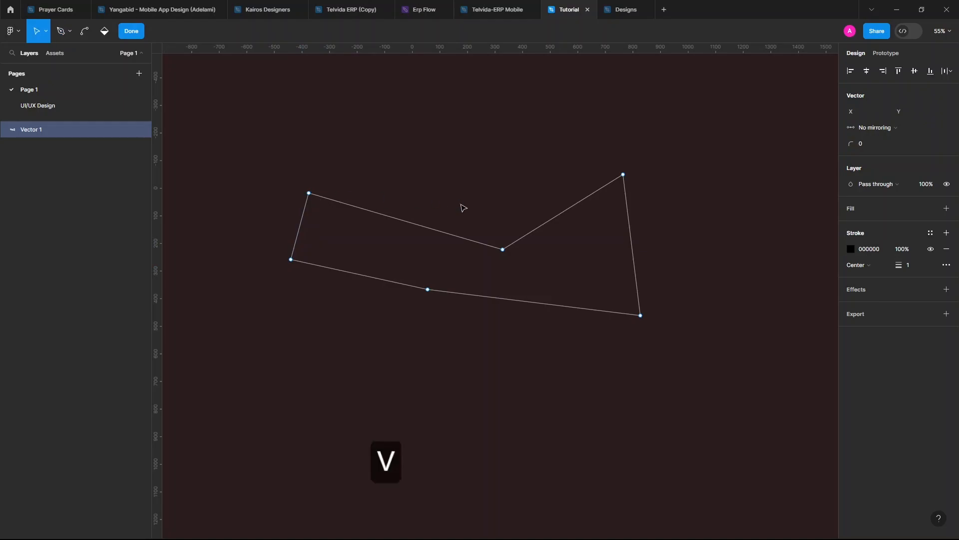
{"action": "left_click_drag", "start_coordinate": [253, 132], "coordinate": [707, 411]}
{"action": "key", "text": "Delete"}
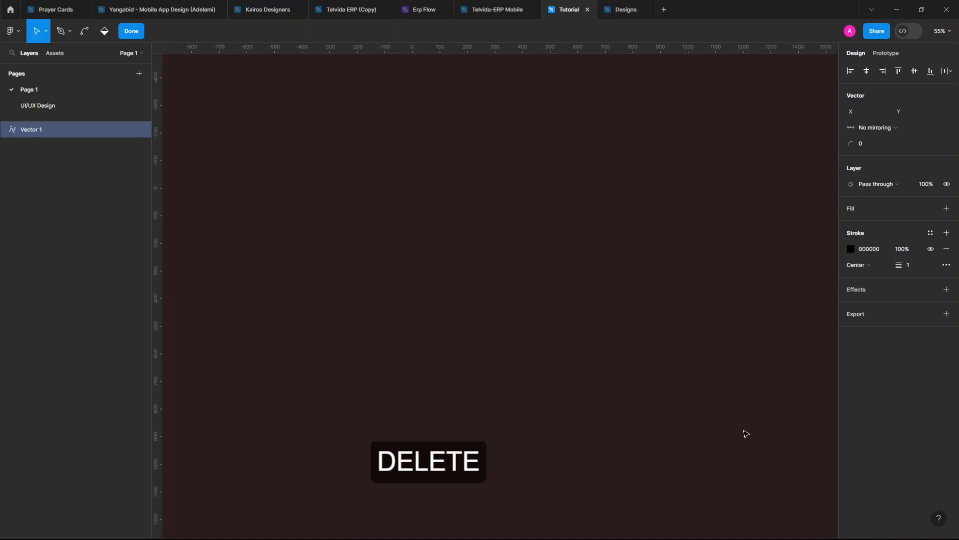
{"action": "left_click", "coordinate": [140, 32]}
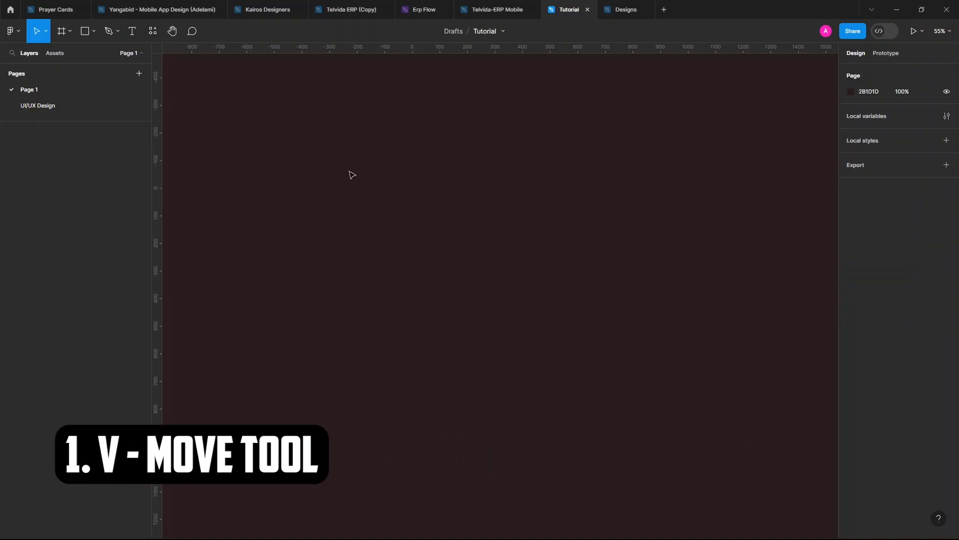
Activate the Rectangle tool and switch back to the Move tool without drawing anything.
{"action": "left_click", "coordinate": [84, 31]}
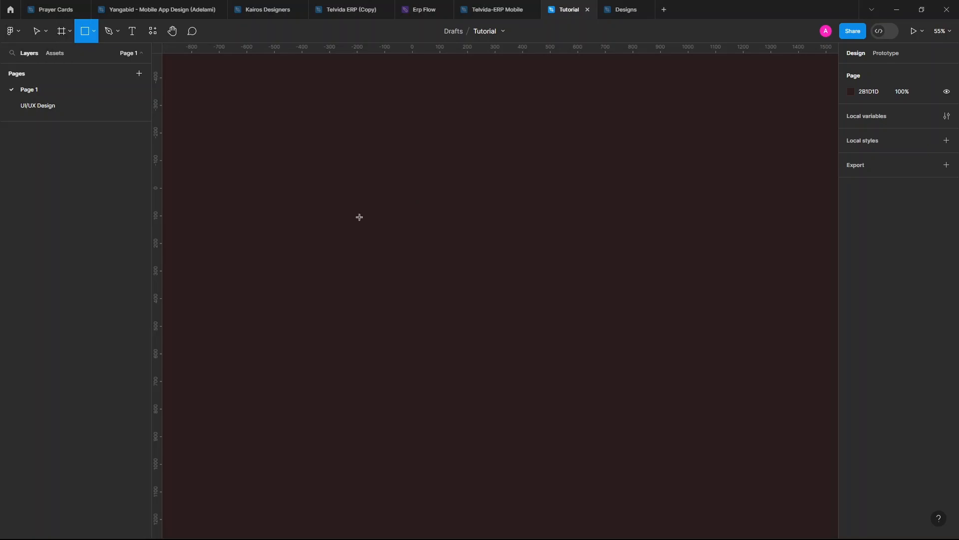
{"action": "key", "text": "v"}
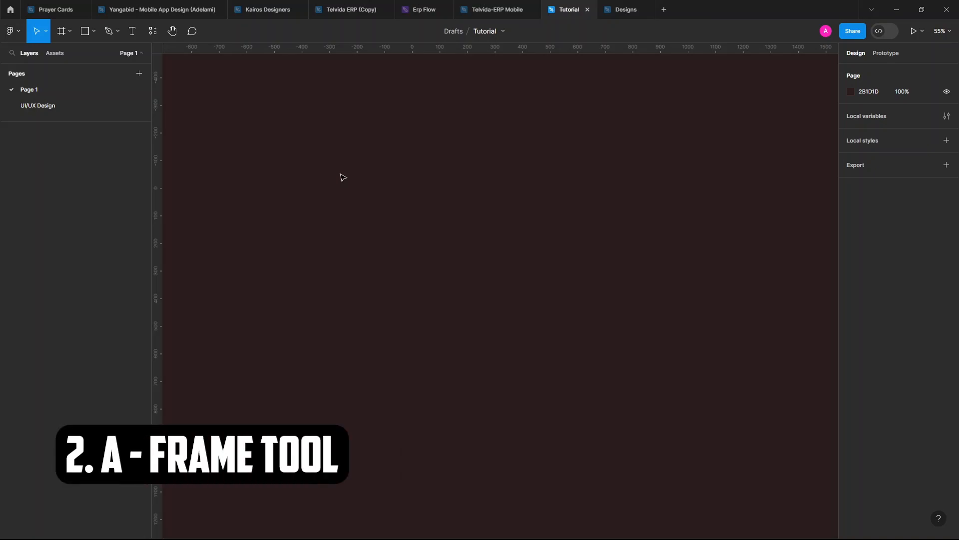
Draw a frame of about 1109 × 1048 with the Frame tool and delete it.
{"action": "key", "text": "a"}
{"action": "left_click_drag", "start_coordinate": [260, 120], "coordinate": [566, 408]}
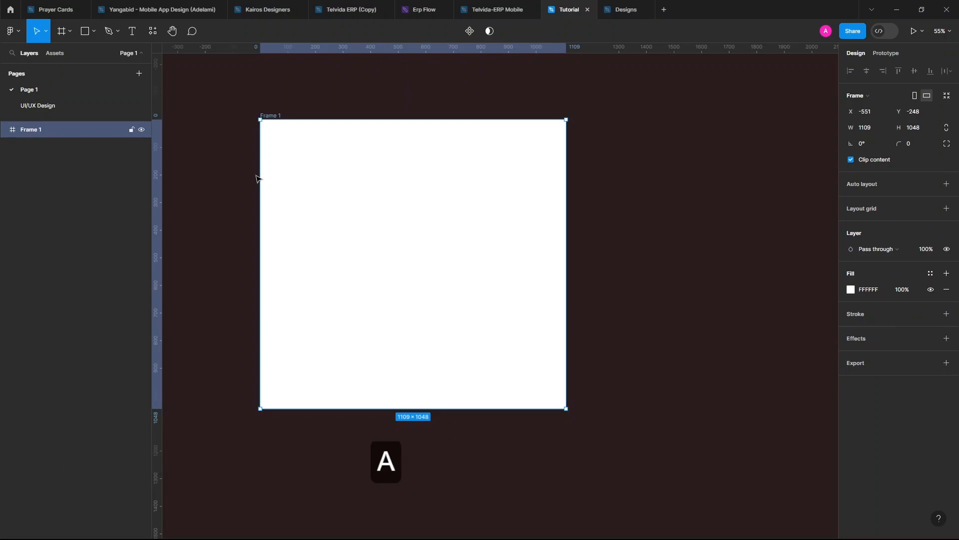
{"action": "left_click", "coordinate": [70, 30]}
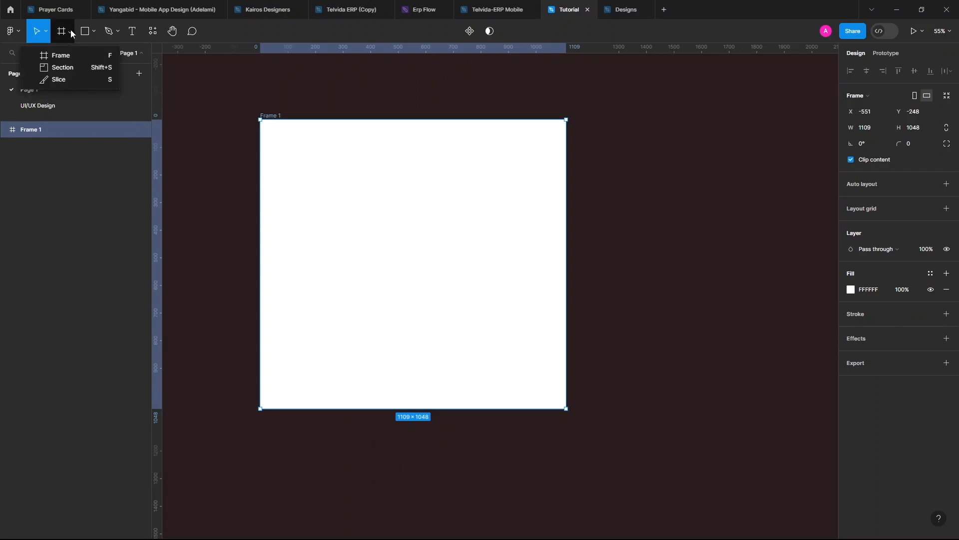
{"action": "left_click", "coordinate": [76, 56]}
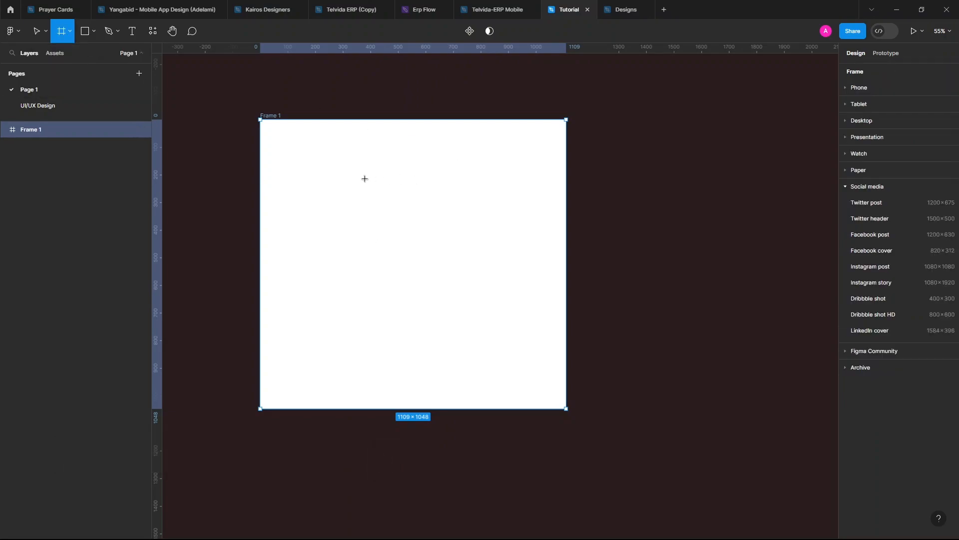
{"action": "key", "text": "v"}
{"action": "left_click_drag", "start_coordinate": [221, 94], "coordinate": [634, 460]}
{"action": "key", "text": "Delete"}
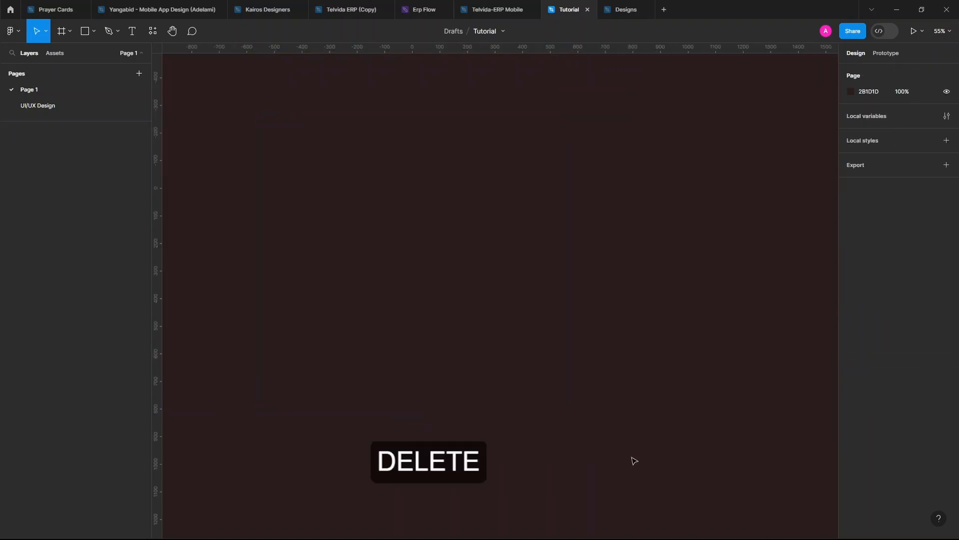
Draw three frames of about 913 × 546, 1054 × 395 below it, and 905 × 190 above it.
{"action": "key", "text": "a"}
{"action": "left_click_drag", "start_coordinate": [358, 203], "coordinate": [610, 354]}
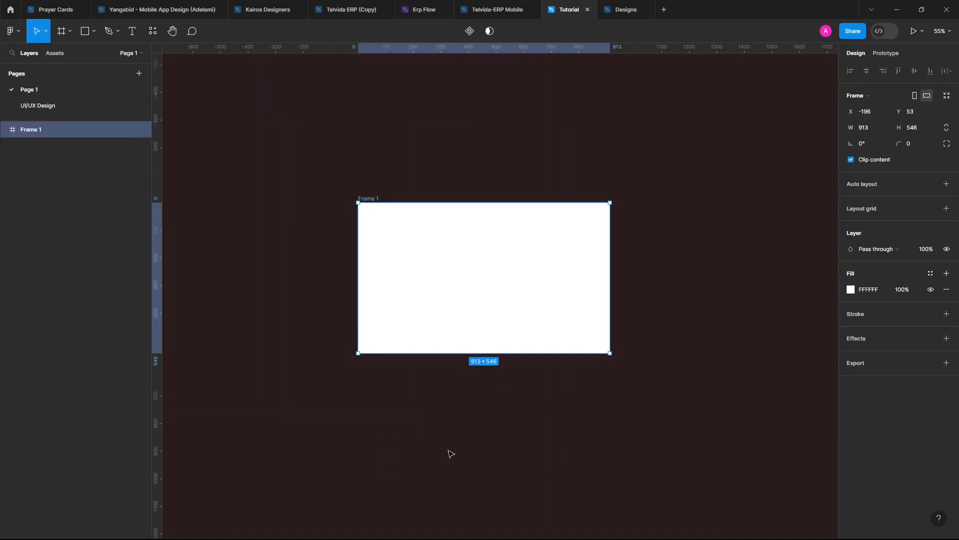
{"action": "key", "text": "a"}
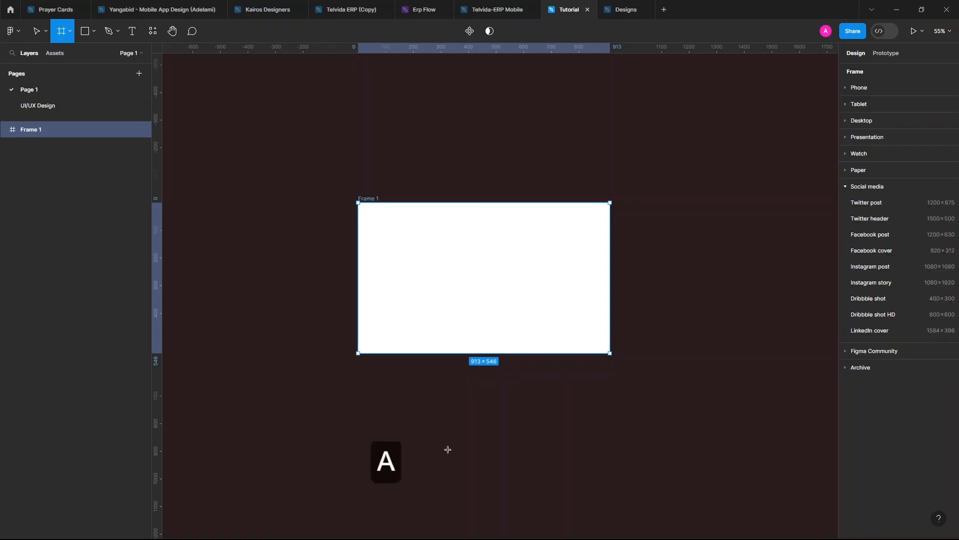
{"action": "left_click_drag", "start_coordinate": [336, 384], "coordinate": [627, 493]}
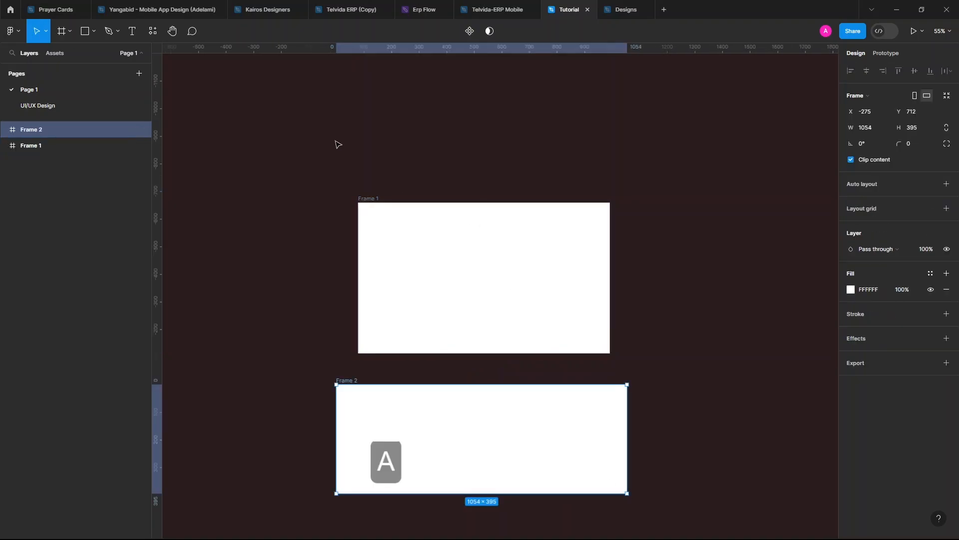
{"action": "key", "text": "a"}
{"action": "mouse_move", "coordinate": [335, 139]}
{"action": "left_mouse_down"}
{"action": "mouse_move", "coordinate": [544, 197]}
{"action": "mouse_move", "coordinate": [586, 191]}
{"action": "left_mouse_up"}
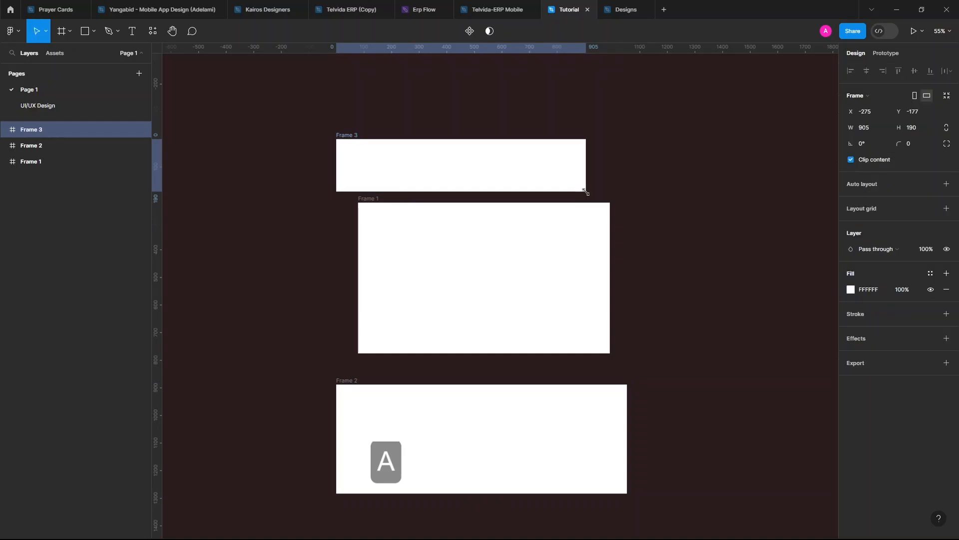
Delete all three frames together and switch from the Move tool to the Scale tool.
{"action": "left_click_drag", "start_coordinate": [270, 96], "coordinate": [697, 514]}
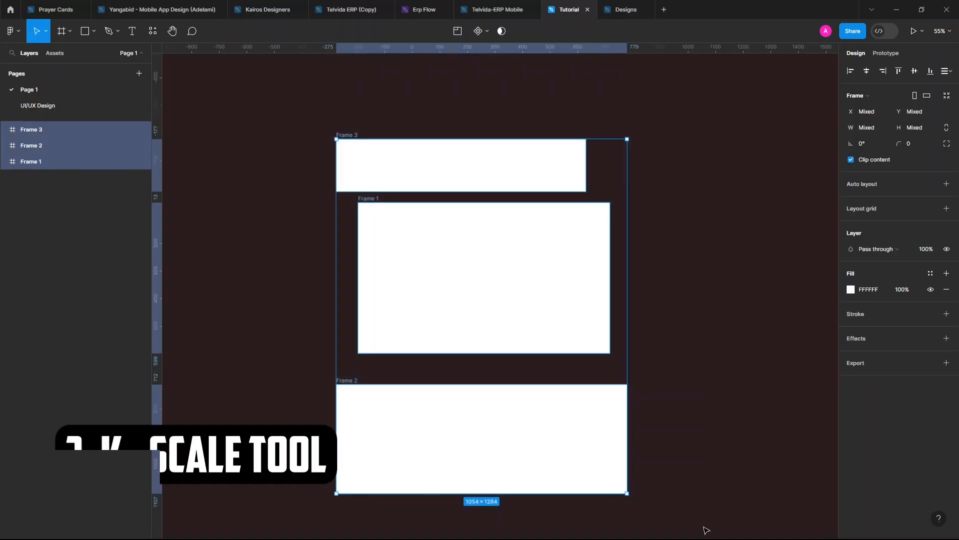
{"action": "key", "text": "Delete"}
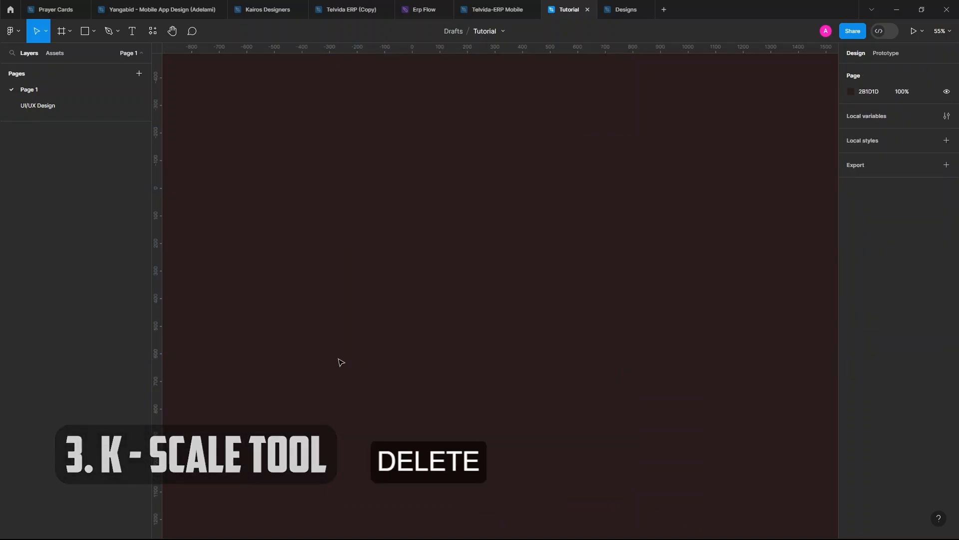
{"action": "key", "text": "v"}
{"action": "key", "text": "k"}
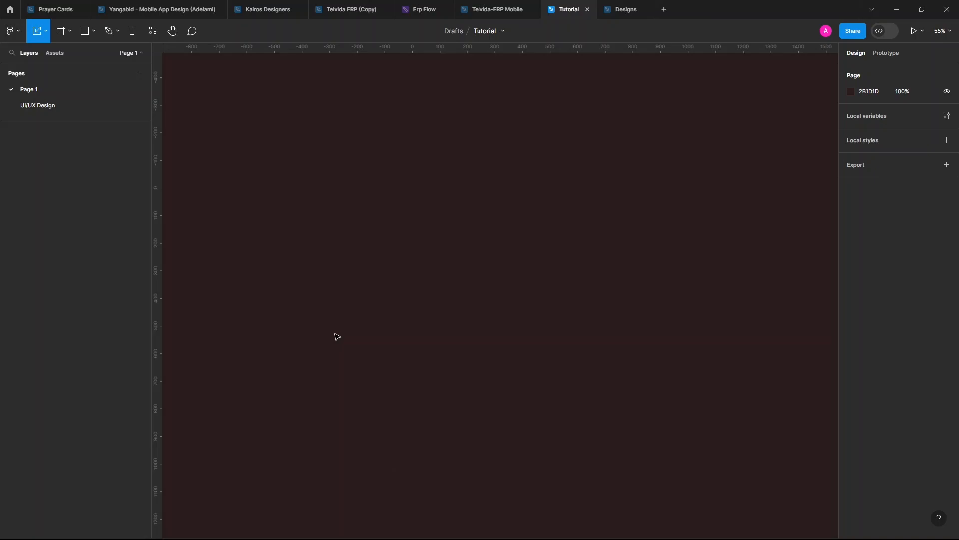
Draw a rectangle of about 822 × 468 and resize it freely to about 786 × 627.
{"action": "key", "text": "r"}
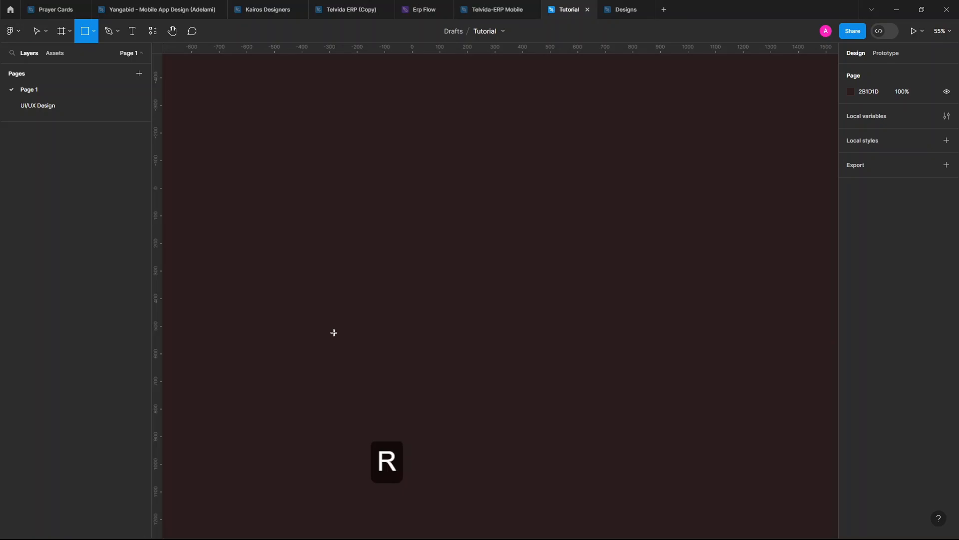
{"action": "left_click_drag", "start_coordinate": [314, 226], "coordinate": [540, 355]}
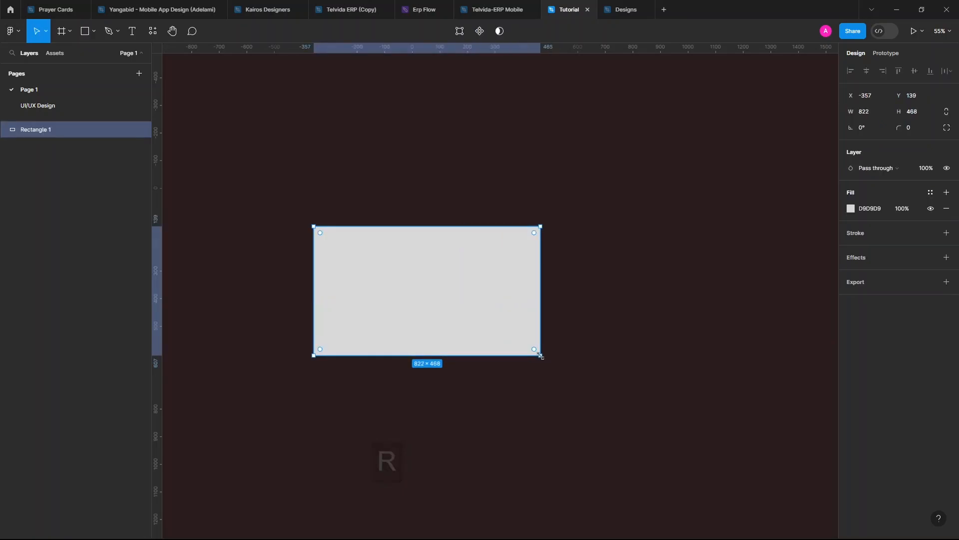
{"action": "left_click_drag", "start_coordinate": [541, 356], "coordinate": [531, 400]}
Shrink the rectangle proportionally from its lower-right corner with the Scale tool and delete it.
{"action": "key", "text": "k"}
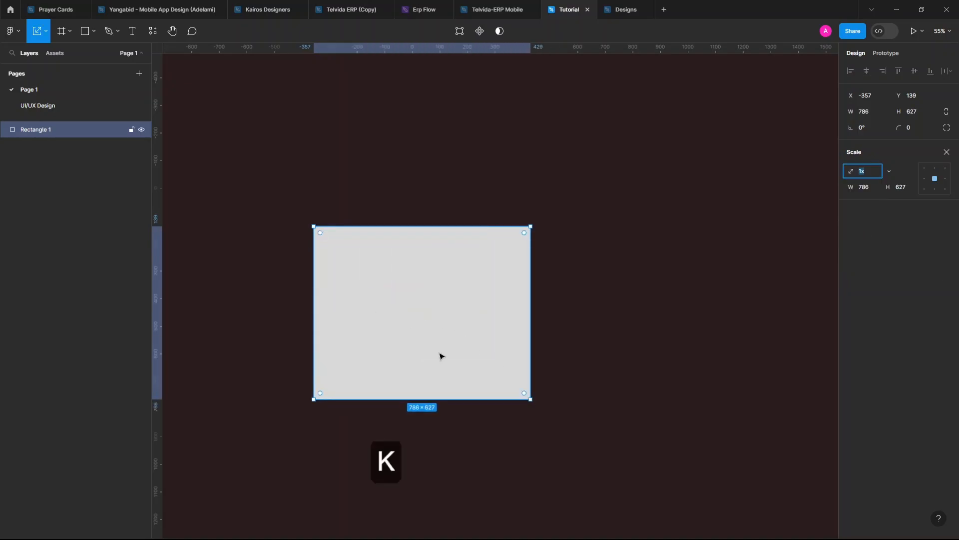
{"action": "left_click_drag", "start_coordinate": [530, 400], "coordinate": [431, 335]}
{"action": "key", "text": "Delete"}
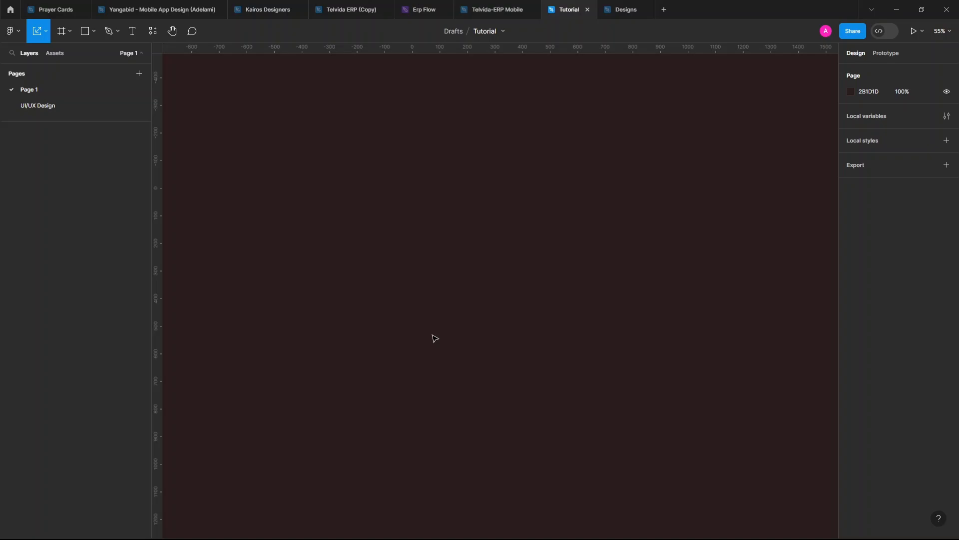
Draw three separate rectangles, the second about 761 × 133 and the third about 670 × 246, and delete them all together.
{"action": "key", "text": "r"}
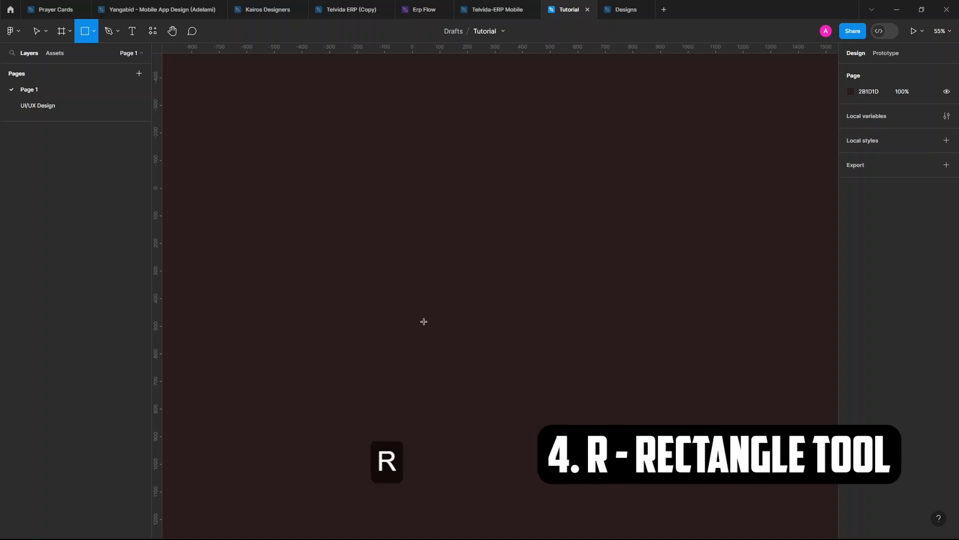
{"action": "left_click_drag", "start_coordinate": [276, 186], "coordinate": [445, 313]}
{"action": "key", "text": "r"}
{"action": "left_click_drag", "start_coordinate": [293, 401], "coordinate": [503, 437]}
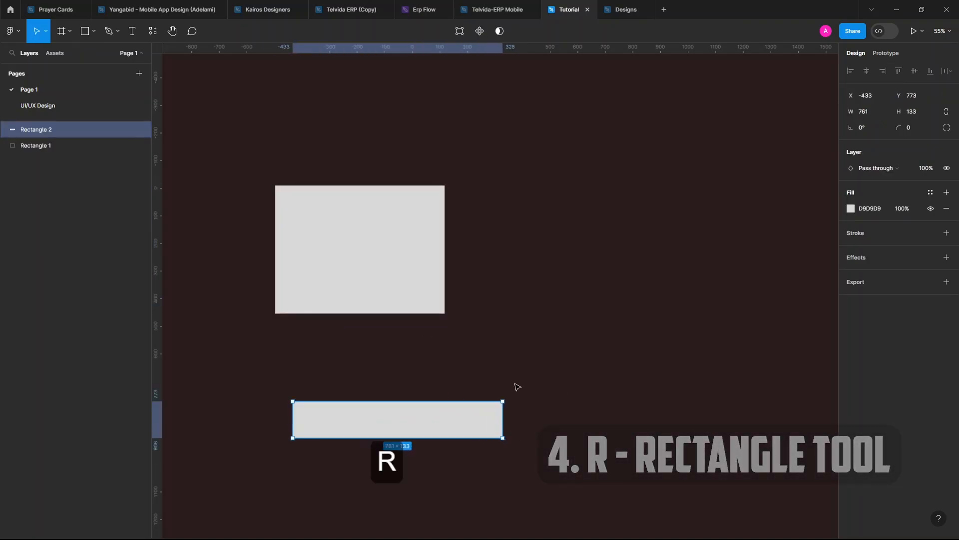
{"action": "left_click_drag", "start_coordinate": [529, 354], "coordinate": [713, 422]}
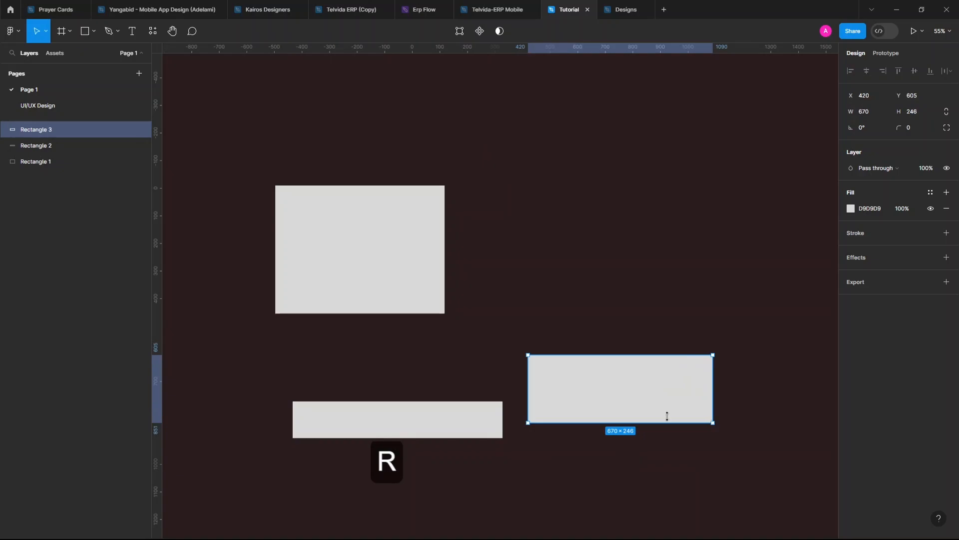
{"action": "left_click_drag", "start_coordinate": [240, 154], "coordinate": [775, 471]}
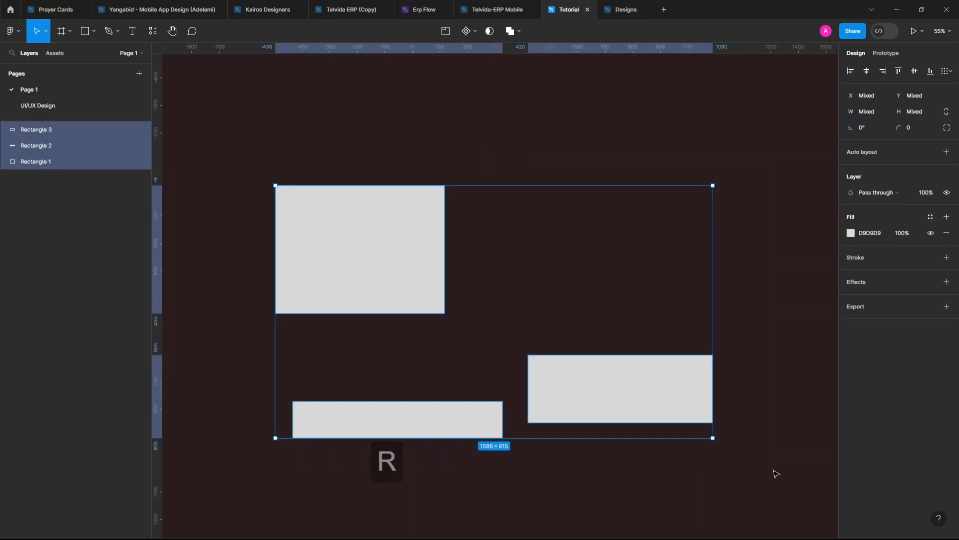
{"action": "key", "text": "Delete"}
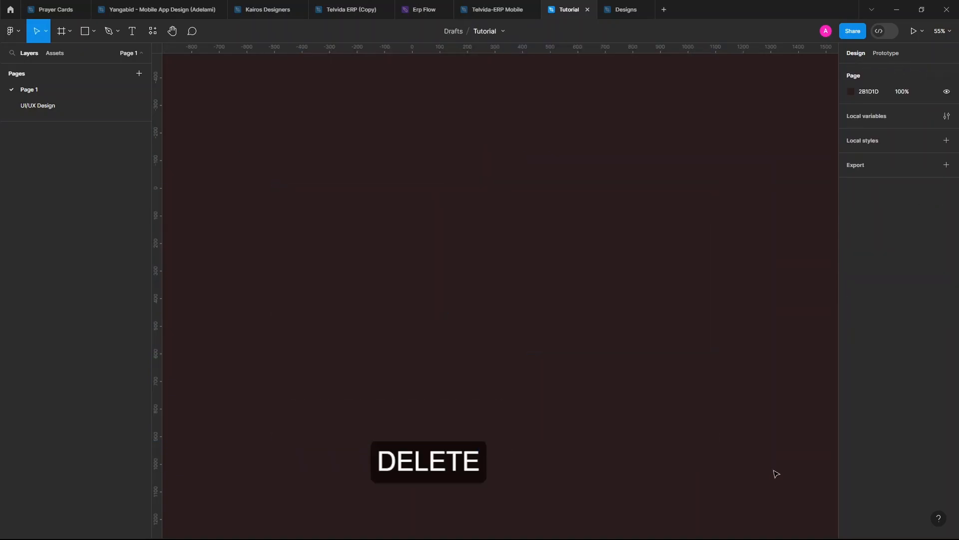
Draw a slanted line about 884 long and, below it, a perfectly horizontal line about 1572 long.
{"action": "key", "text": "l"}
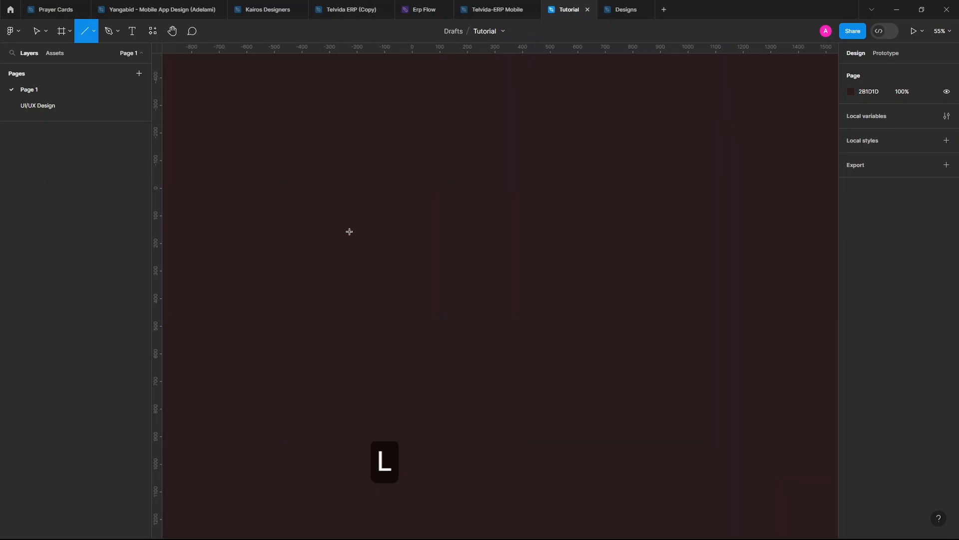
{"action": "left_click_drag", "start_coordinate": [248, 254], "coordinate": [487, 294]}
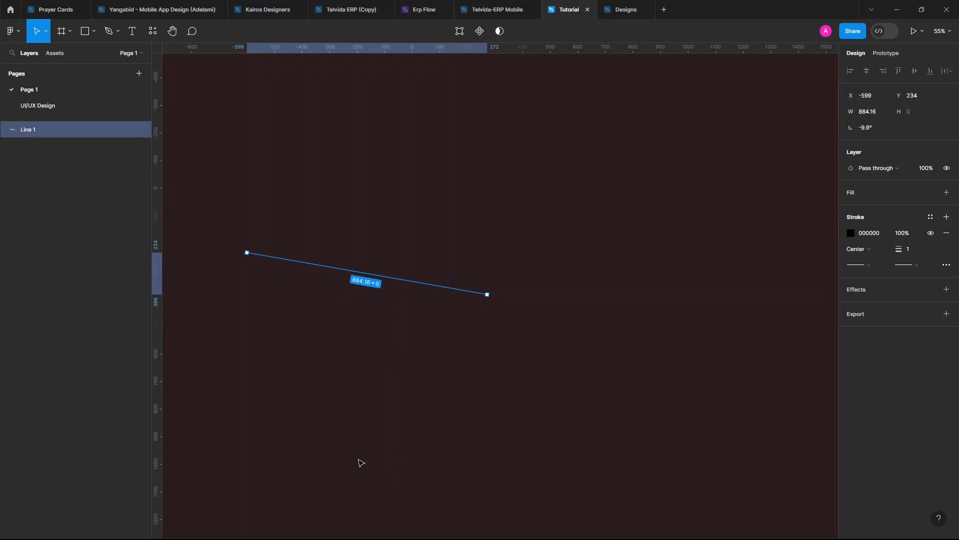
{"action": "key", "text": "l"}
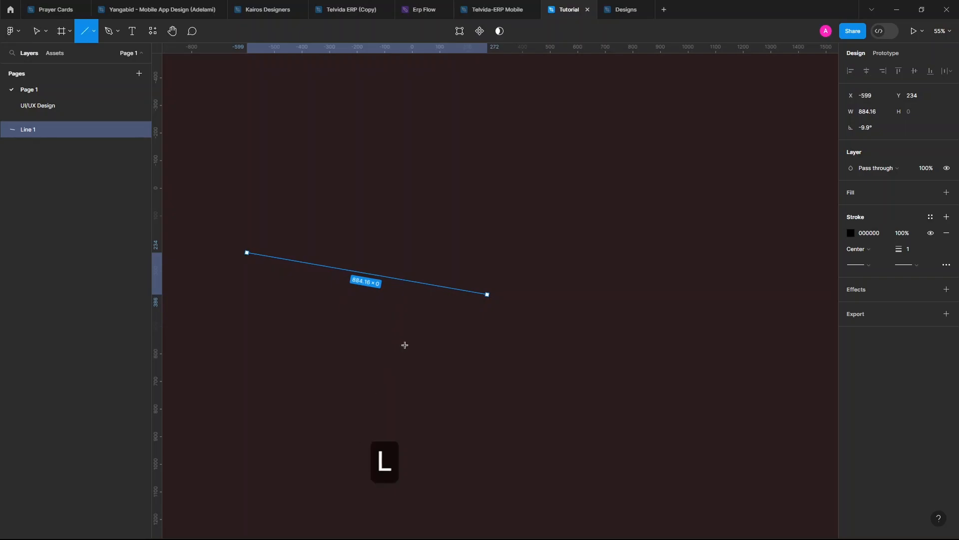
{"action": "key", "text": "shift"}
{"action": "mouse_move", "coordinate": [273, 372]}
{"action": "left_mouse_down"}
{"action": "mouse_move", "coordinate": [481, 394]}
{"action": "mouse_move", "coordinate": [709, 385]}
{"action": "left_mouse_up"}
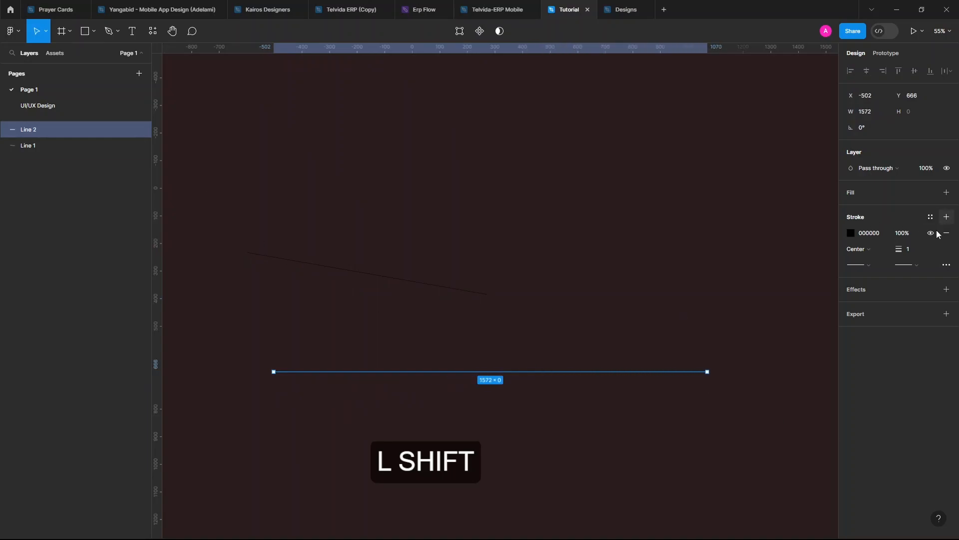
Set the horizontal line's stroke weight to 51 and its stroke style to Custom.
{"action": "mouse_move", "coordinate": [898, 248]}
{"action": "left_mouse_down"}
{"action": "mouse_move", "coordinate": [949, 255]}
{"action": "mouse_move", "coordinate": [945, 269]}
{"action": "left_mouse_up"}
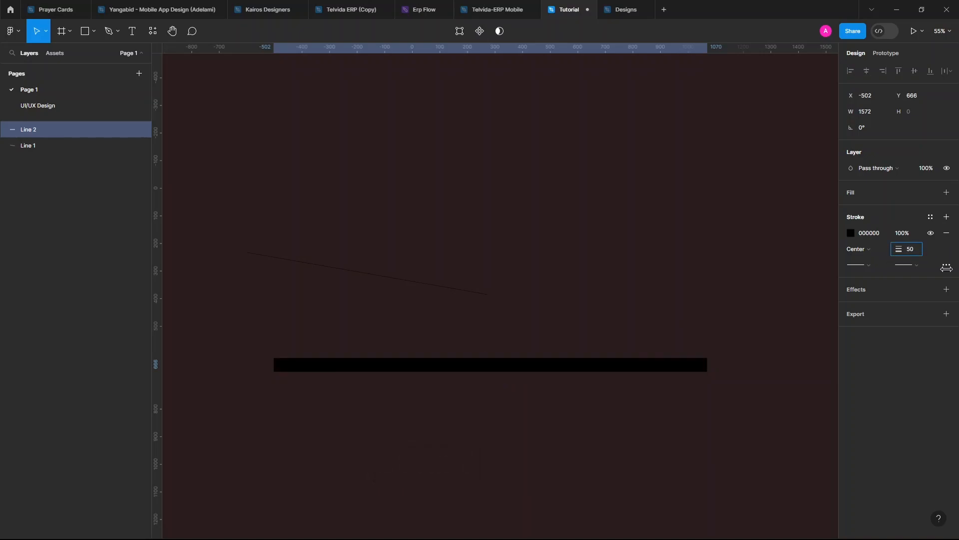
{"action": "left_click", "coordinate": [945, 264]}
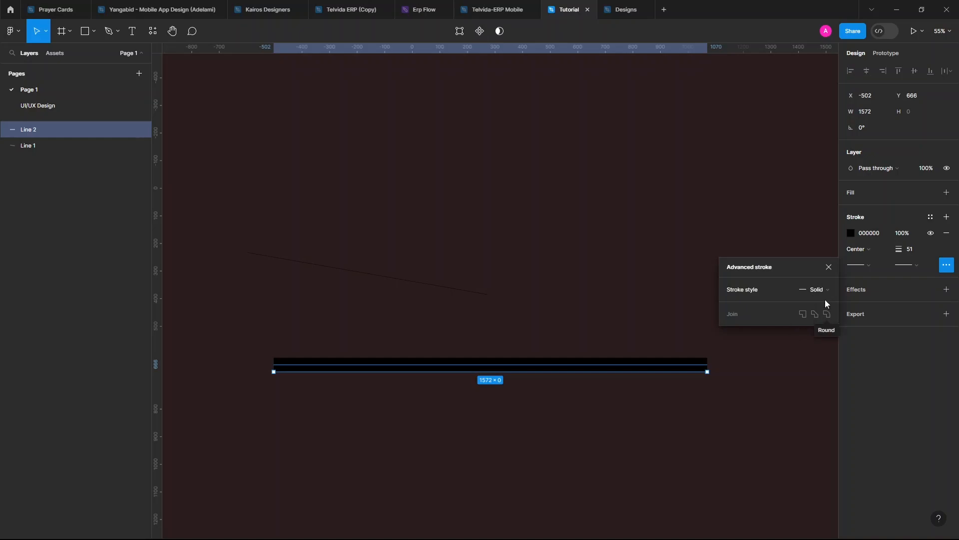
{"action": "left_click", "coordinate": [817, 289]}
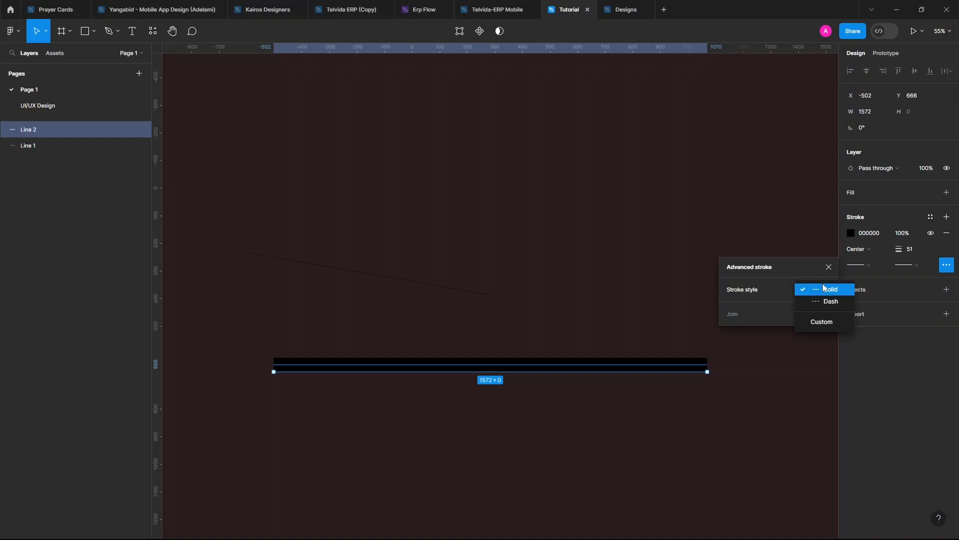
{"action": "left_click", "coordinate": [821, 324]}
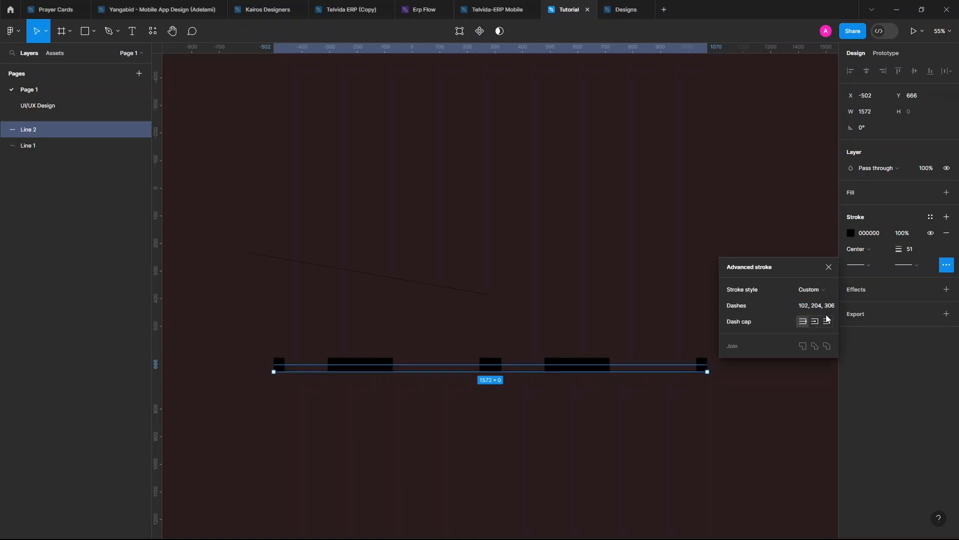
Delete the dashed horizontal line and the slanted line above it.
{"action": "left_click", "coordinate": [670, 422]}
{"action": "left_click_drag", "start_coordinate": [754, 348], "coordinate": [317, 434]}
{"action": "key", "text": "Delete"}
{"action": "left_click_drag", "start_coordinate": [278, 168], "coordinate": [379, 347]}
{"action": "key", "text": "Delete"}
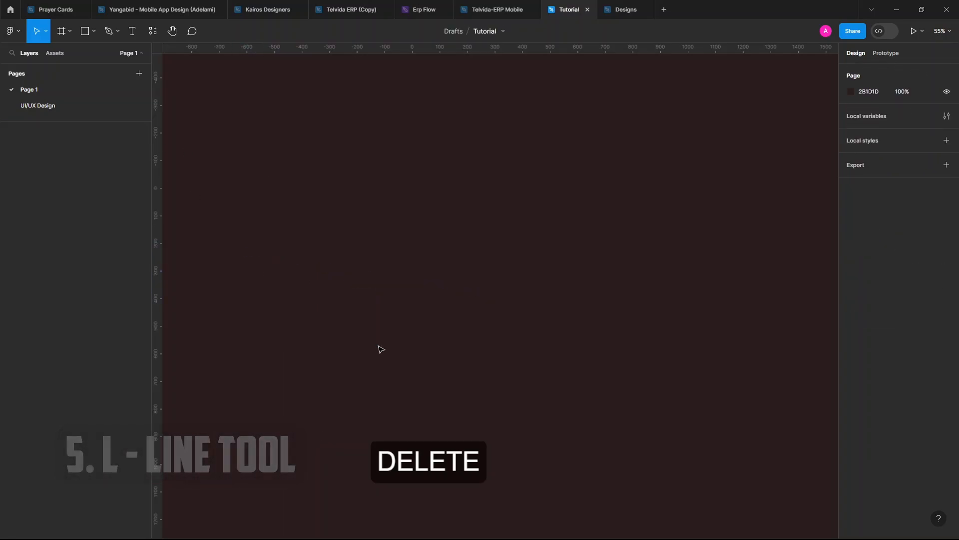
Draw a perfect circle of about 779 × 779 with the Ellipse tool and delete it.
{"action": "key", "text": "o"}
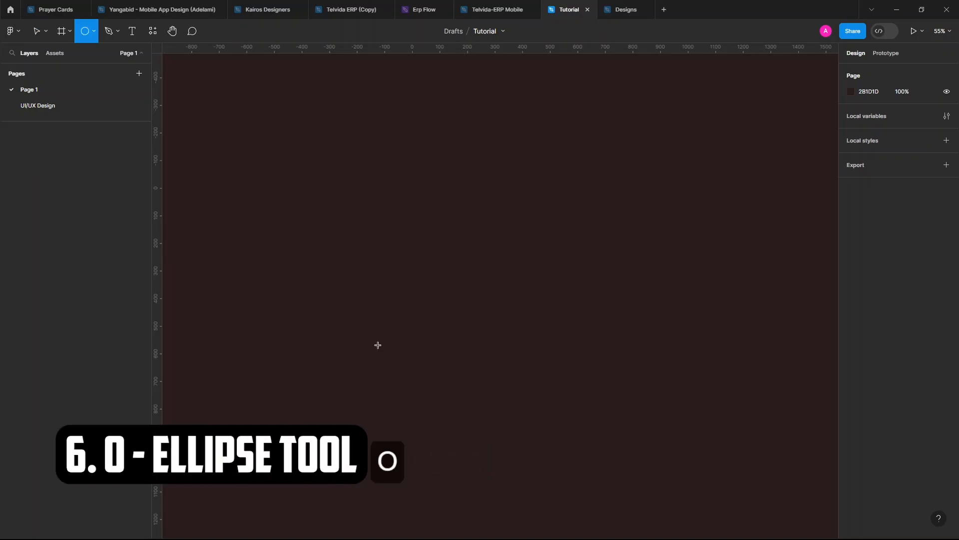
{"action": "mouse_move", "coordinate": [260, 126]}
{"action": "left_mouse_down"}
{"action": "mouse_move", "coordinate": [475, 317]}
{"action": "mouse_move", "coordinate": [211, 177]}
{"action": "mouse_move", "coordinate": [421, 287]}
{"action": "left_mouse_up"}
{"action": "left_click_drag", "start_coordinate": [285, 316], "coordinate": [469, 340]}
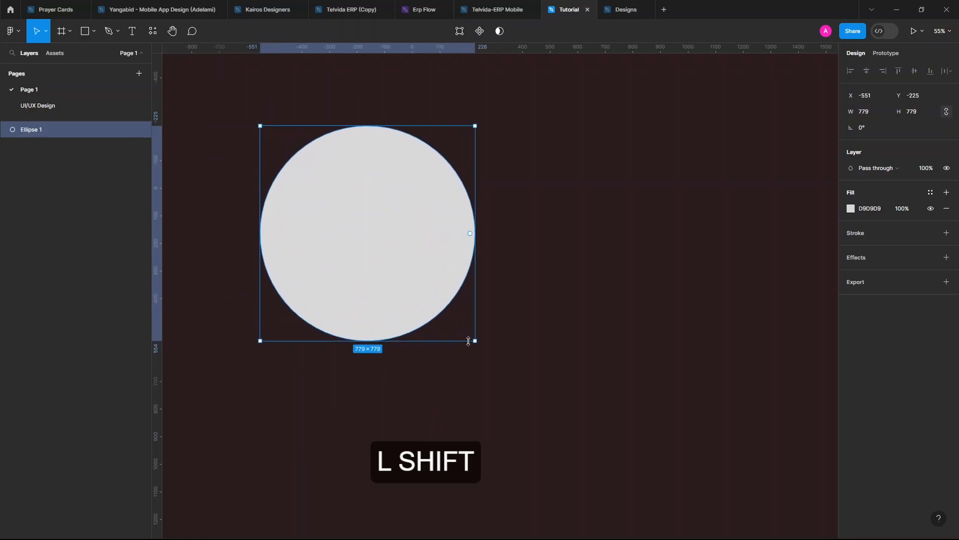
{"action": "left_click_drag", "start_coordinate": [570, 403], "coordinate": [538, 363]}
{"action": "key", "text": "Delete"}
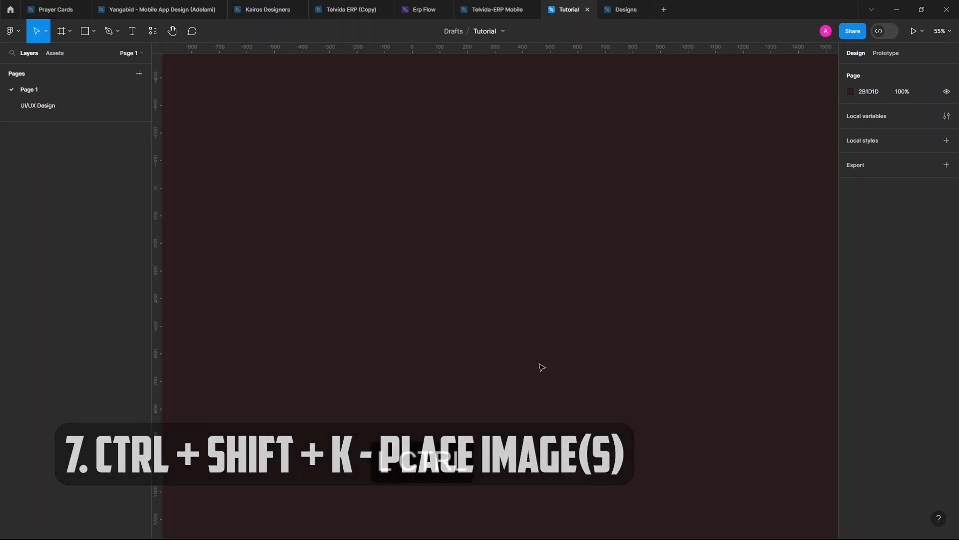
Place the image 1586193_11831 from Downloads on the empty canvas and delete it.
{"action": "key", "text": "ctrl+shift+k"}
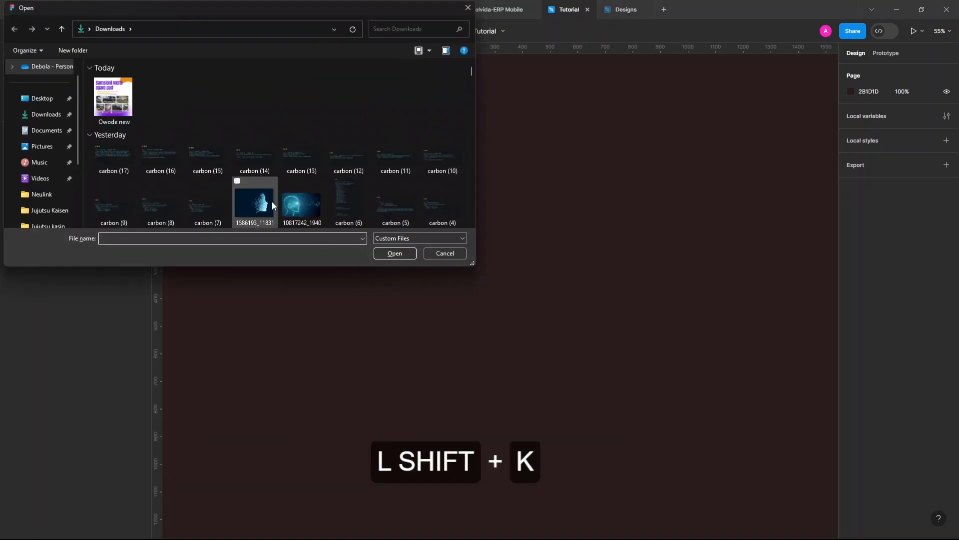
{"action": "double_click", "coordinate": [267, 203]}
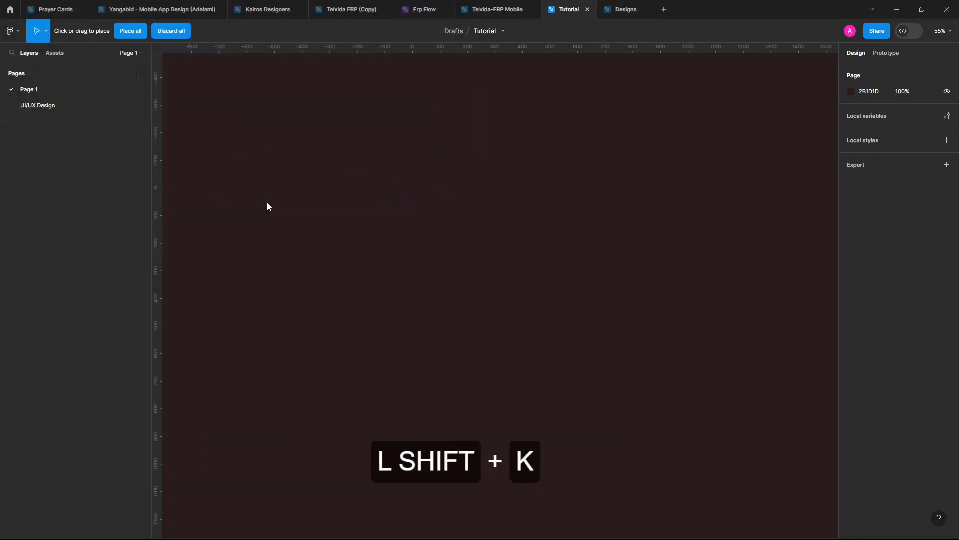
{"action": "left_click", "coordinate": [398, 265]}
{"action": "left_click_drag", "start_coordinate": [462, 312], "coordinate": [617, 383]}
{"action": "mouse_move", "coordinate": [449, 362]}
{"action": "left_mouse_down"}
{"action": "mouse_move", "coordinate": [505, 336]}
{"action": "mouse_move", "coordinate": [441, 362]}
{"action": "left_mouse_up"}
{"action": "key", "text": "Delete"}
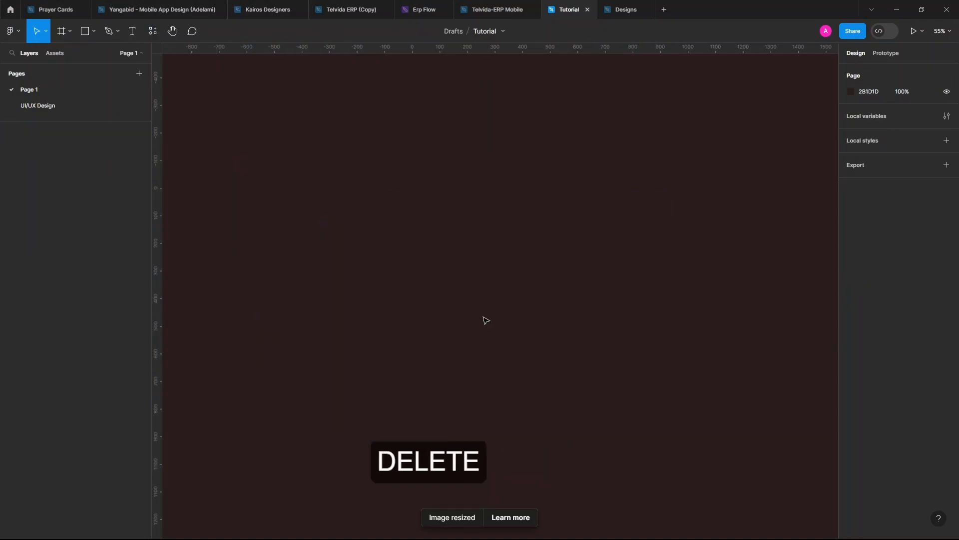
Use Place image/video to insert 1586193_11831 again, sizing it proportionally on the canvas, and delete it.
{"action": "left_click", "coordinate": [94, 32]}
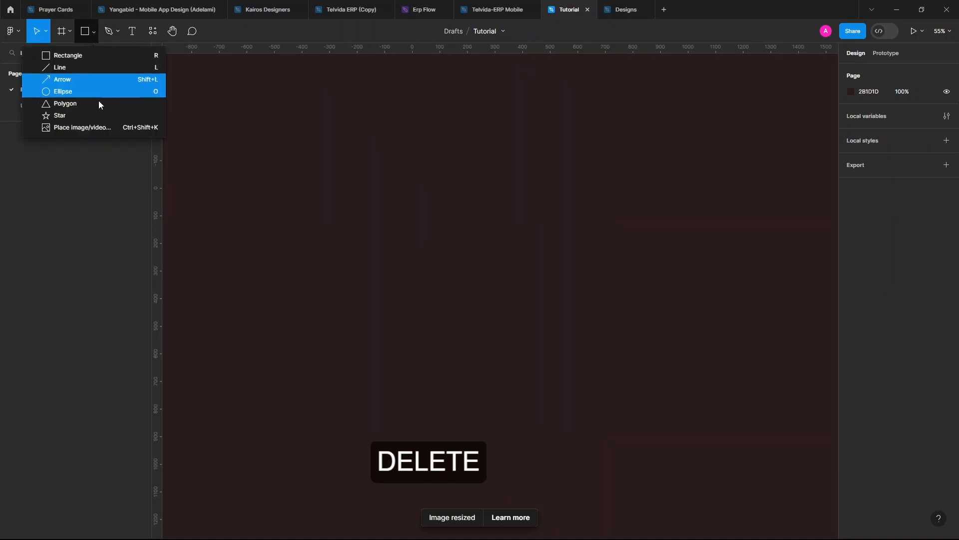
{"action": "left_click", "coordinate": [99, 127]}
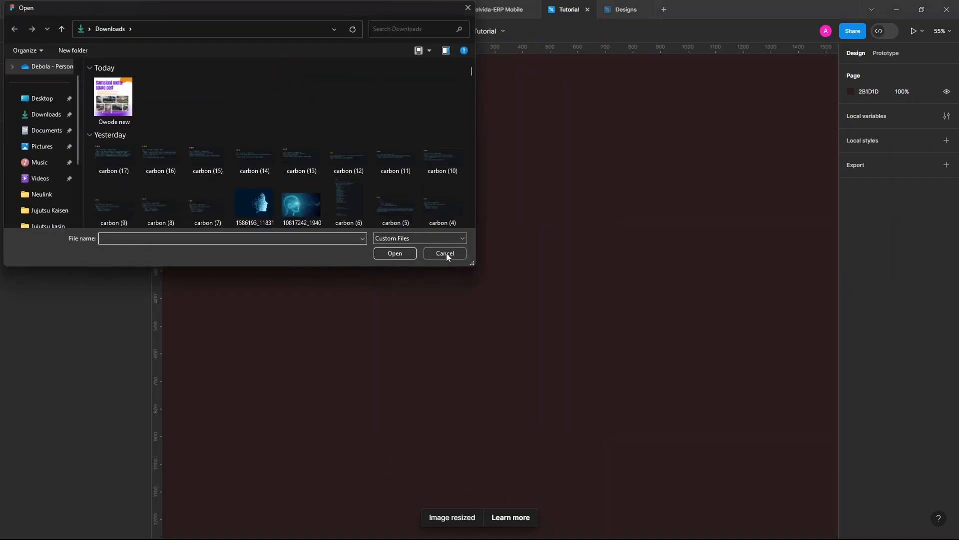
{"action": "double_click", "coordinate": [254, 210]}
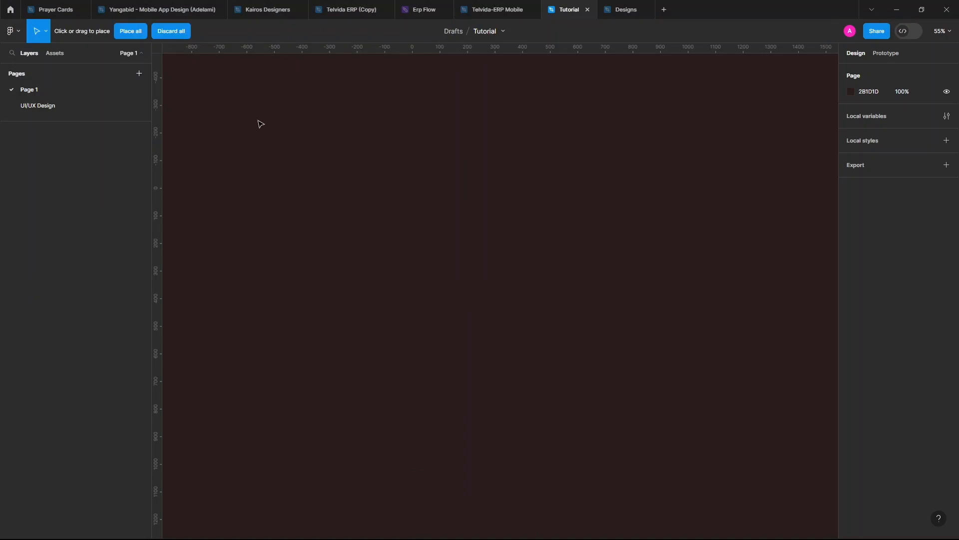
{"action": "key", "text": "shift"}
{"action": "mouse_move", "coordinate": [413, 210]}
{"action": "left_mouse_down"}
{"action": "mouse_move", "coordinate": [293, 175]}
{"action": "mouse_move", "coordinate": [508, 328]}
{"action": "left_mouse_up"}
{"action": "key", "text": "Delete"}
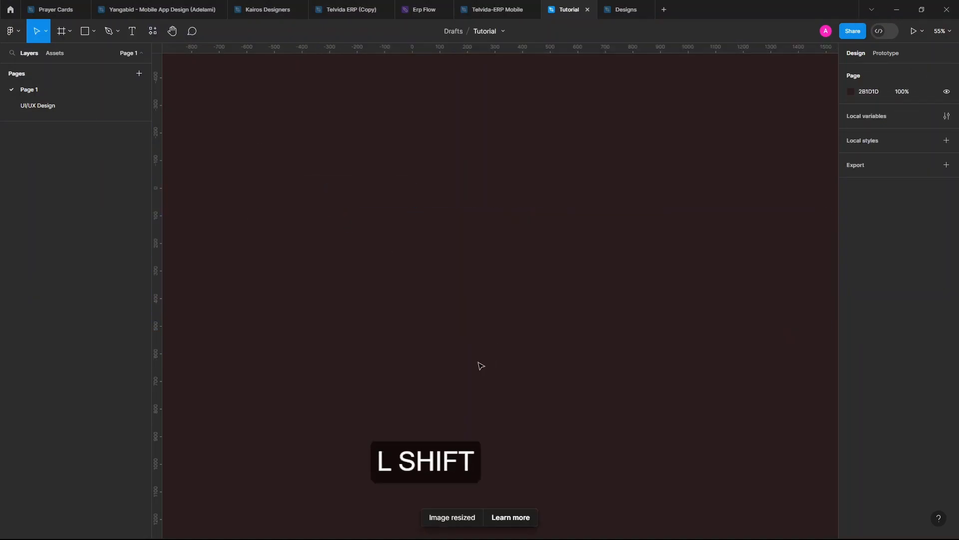
Place the 1586193_11831 image once more at about 289 × 210 and delete it.
{"action": "key", "text": "ctrl+shift+k"}
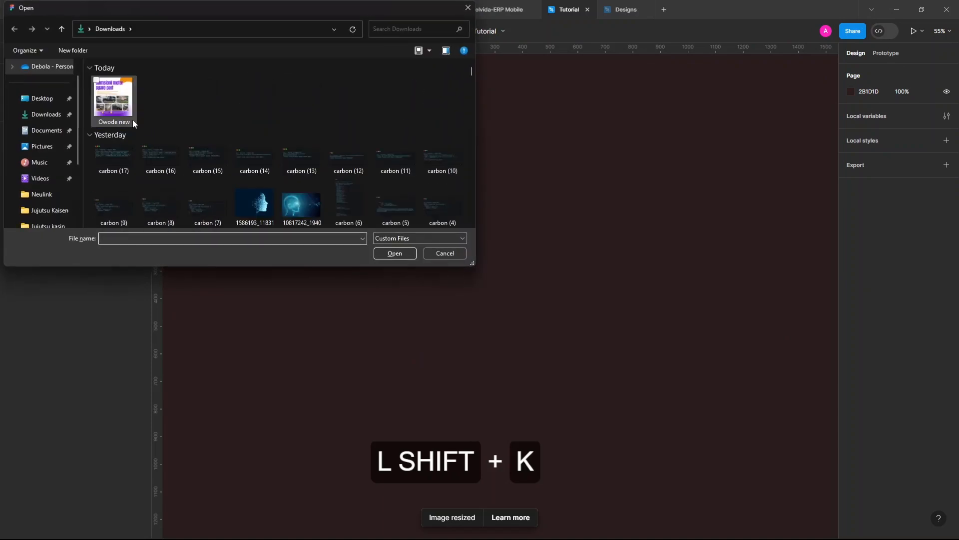
{"action": "double_click", "coordinate": [243, 198]}
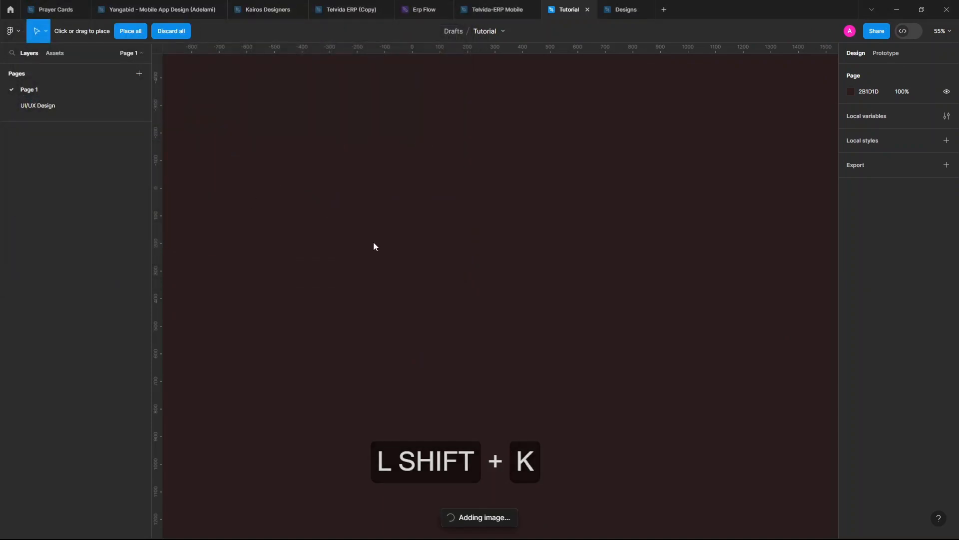
{"action": "left_click", "coordinate": [461, 318]}
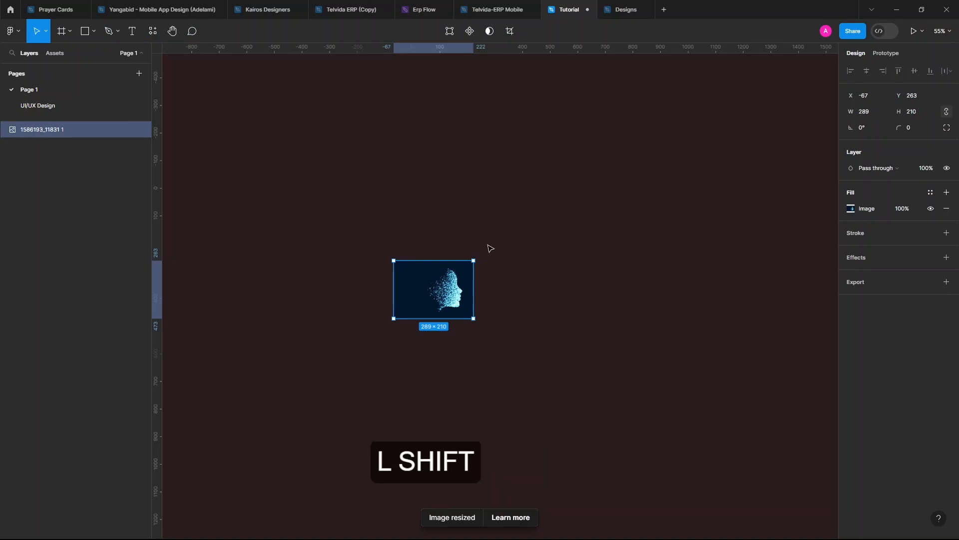
{"action": "key", "text": "Delete"}
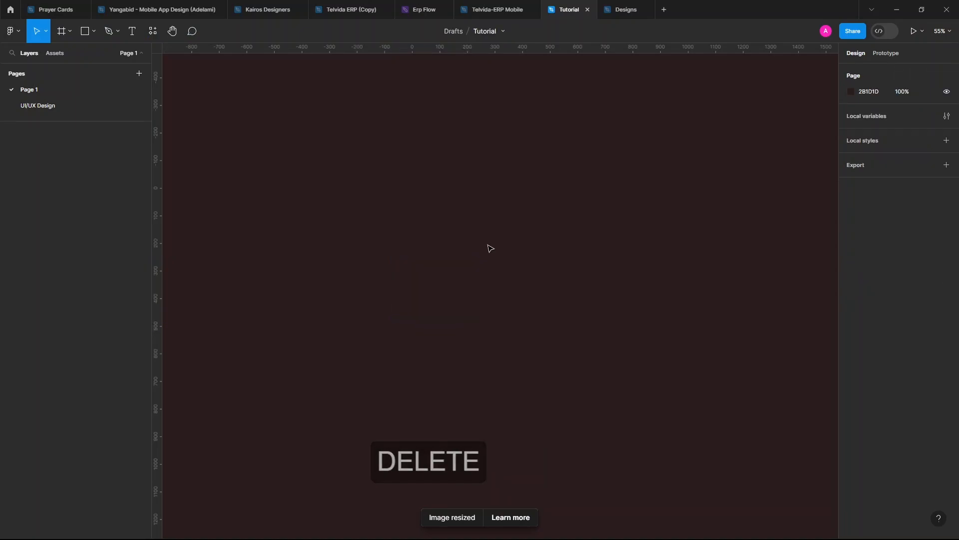
Switch to the Pen tool and place two trial starting points, cancelling each one.
{"action": "key", "text": "p"}
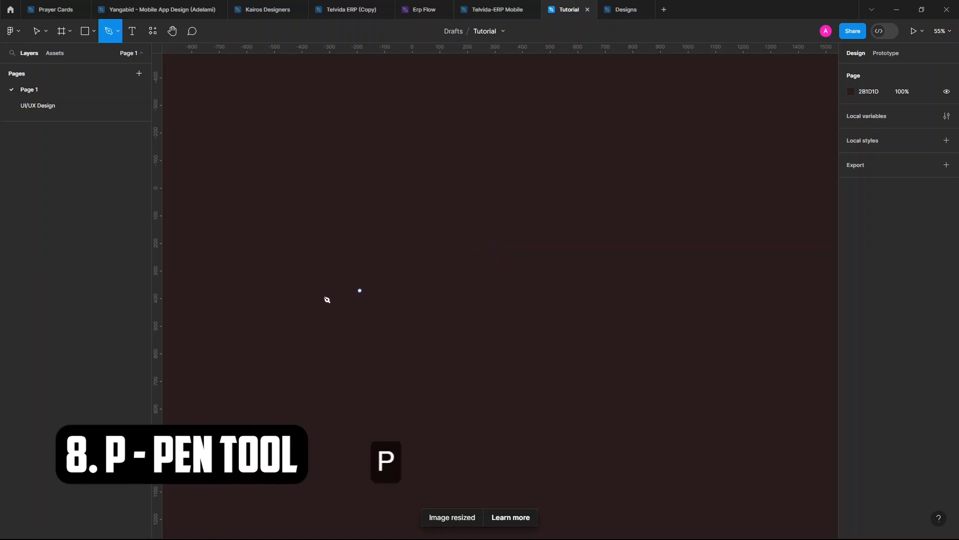
{"action": "left_click", "coordinate": [303, 296]}
{"action": "key", "text": "Escape"}
{"action": "left_click", "coordinate": [441, 313]}
{"action": "key", "text": "Escape"}
Draw an angular seven-point path with straight segments, ending it just beside its starting point.
{"action": "left_click", "coordinate": [524, 287]}
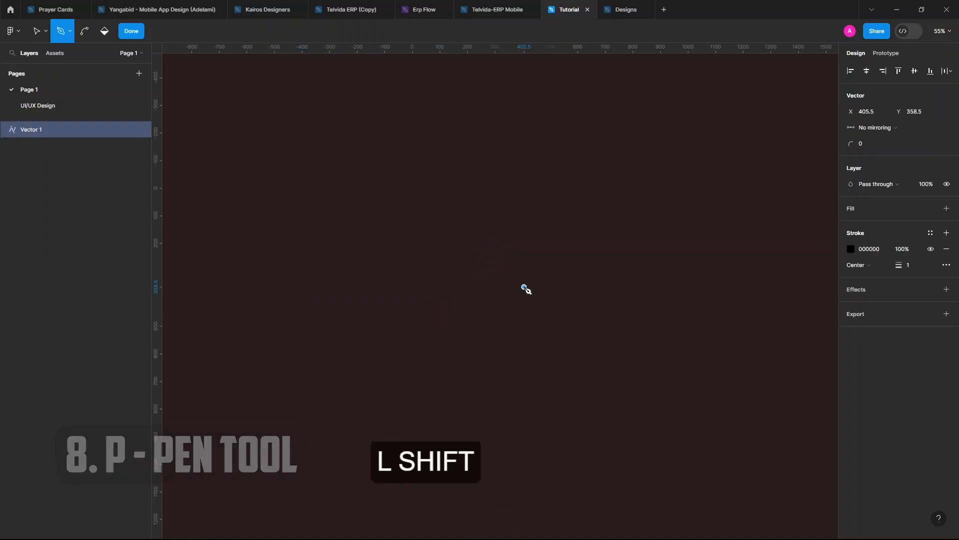
{"action": "left_click", "coordinate": [299, 342]}
{"action": "left_click", "coordinate": [404, 395]}
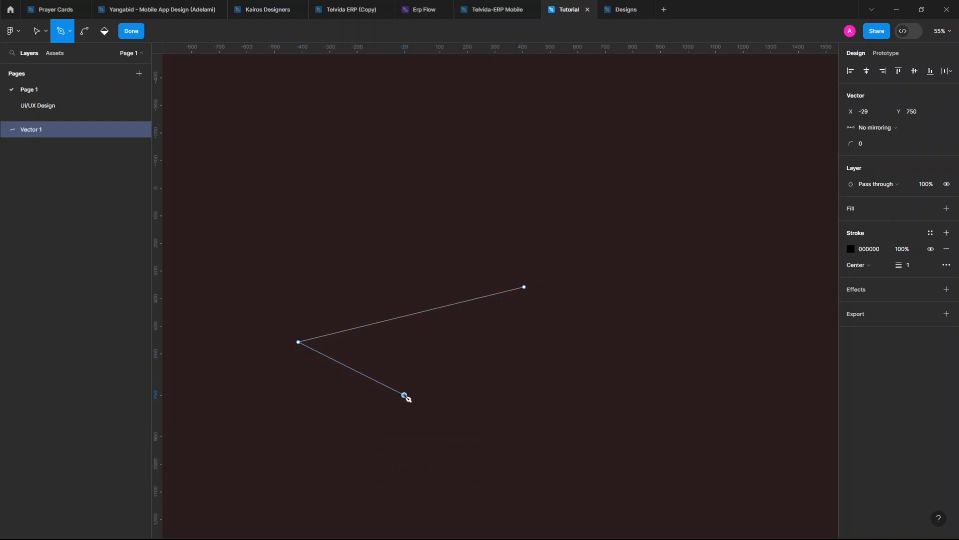
{"action": "left_click", "coordinate": [453, 360]}
{"action": "left_click", "coordinate": [469, 347]}
{"action": "left_click", "coordinate": [463, 316]}
{"action": "left_click", "coordinate": [525, 287]}
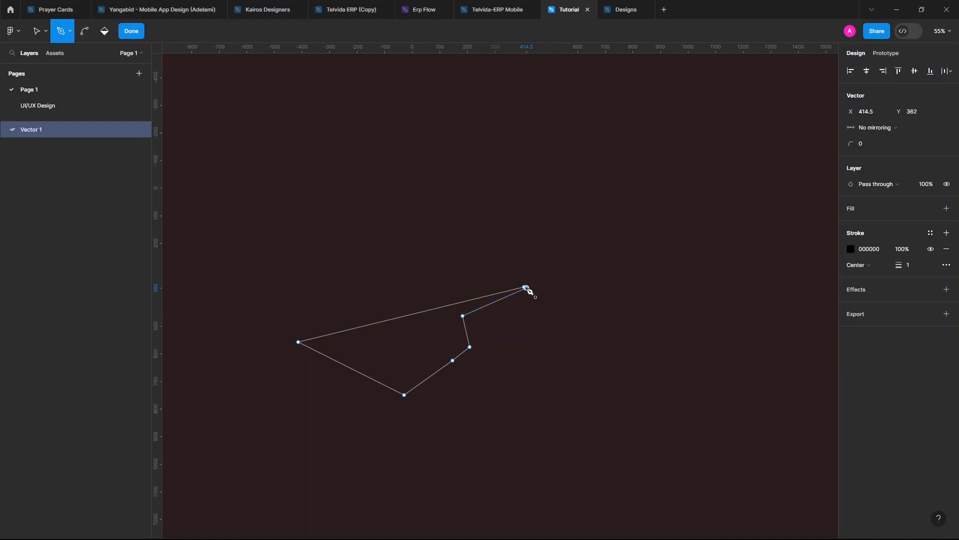
{"action": "key", "text": "Escape"}
Draw a closed arrow-like outline above the first path, curving its lower end and right edge.
{"action": "left_click", "coordinate": [436, 148]}
{"action": "left_click", "coordinate": [400, 183]}
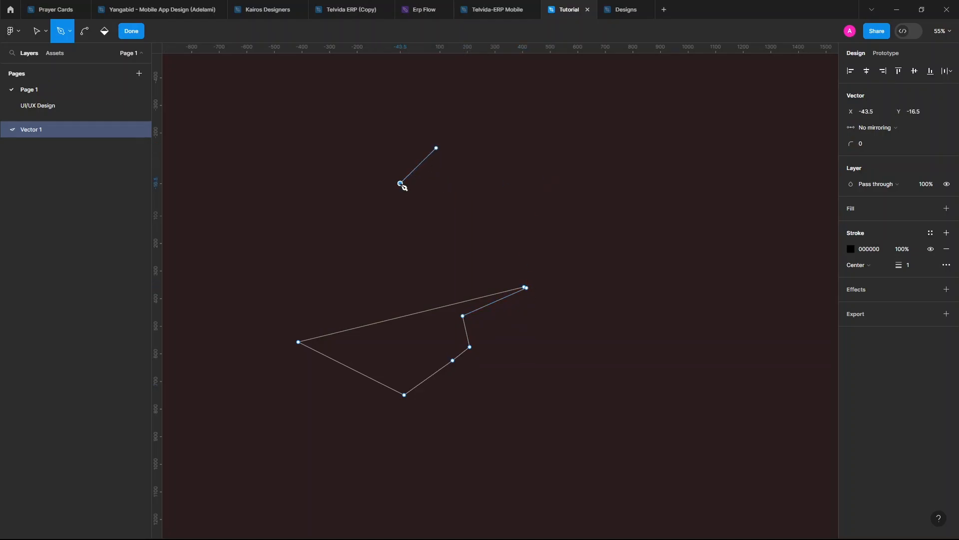
{"action": "left_click", "coordinate": [426, 186]}
{"action": "left_click", "coordinate": [431, 232]}
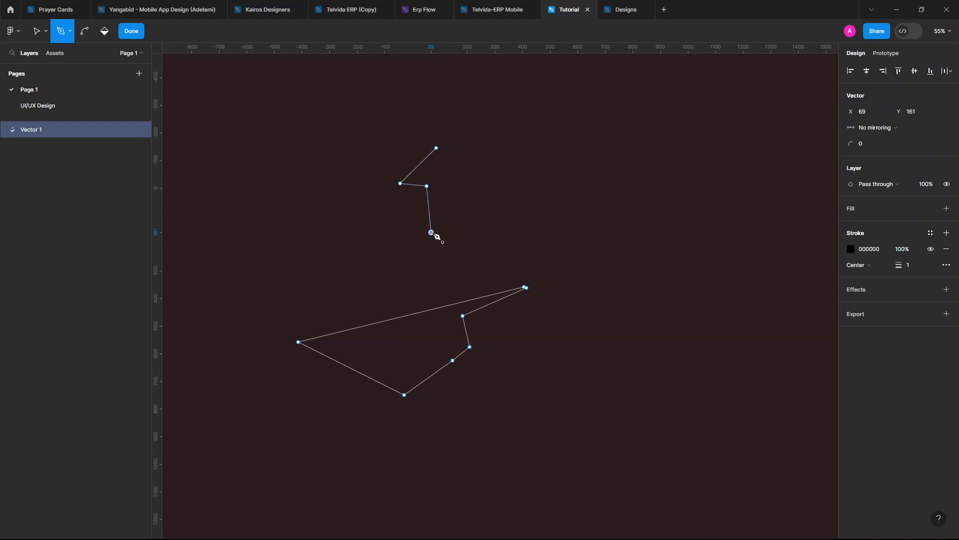
{"action": "left_click_drag", "start_coordinate": [453, 233], "coordinate": [499, 184]}
{"action": "left_click", "coordinate": [437, 148]}
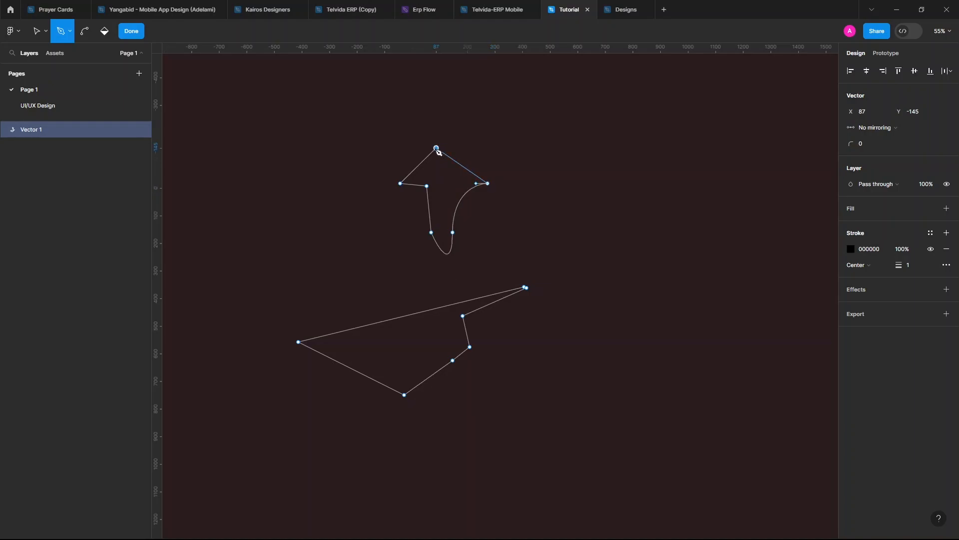
Shorten the downward curve handle of the arrow-like outline's lower-right point to flatten the bottom curve.
{"action": "key", "text": "v"}
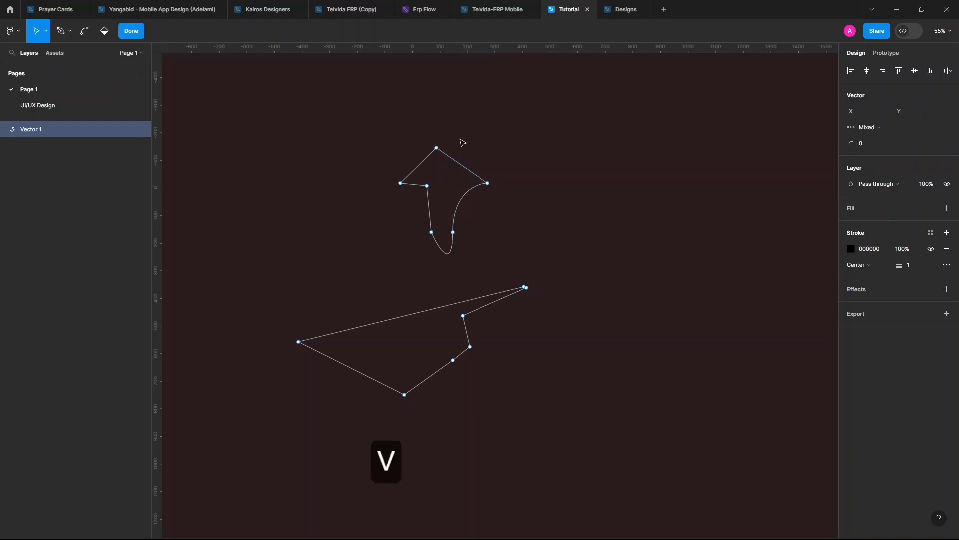
{"action": "left_click", "coordinate": [452, 232]}
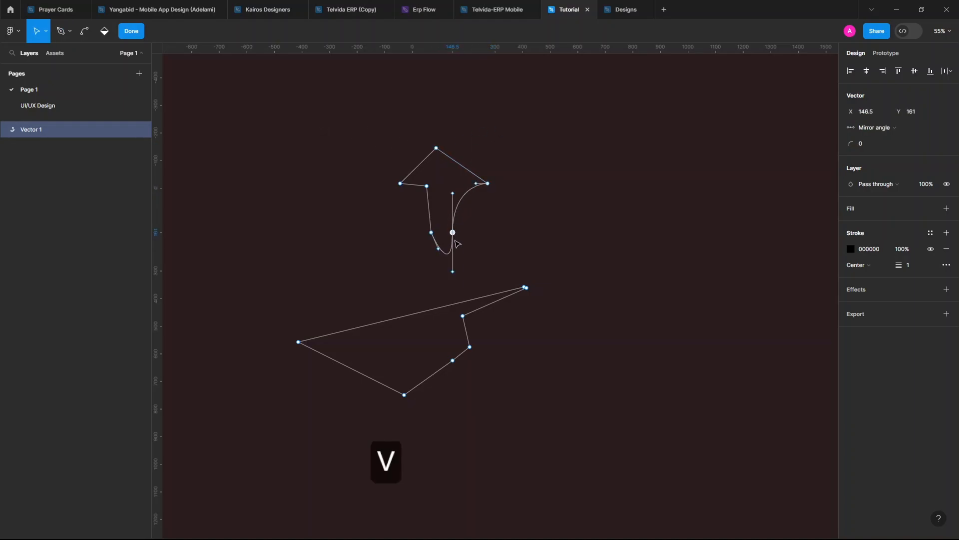
{"action": "left_click", "coordinate": [453, 273]}
{"action": "left_click_drag", "start_coordinate": [453, 272], "coordinate": [453, 244]}
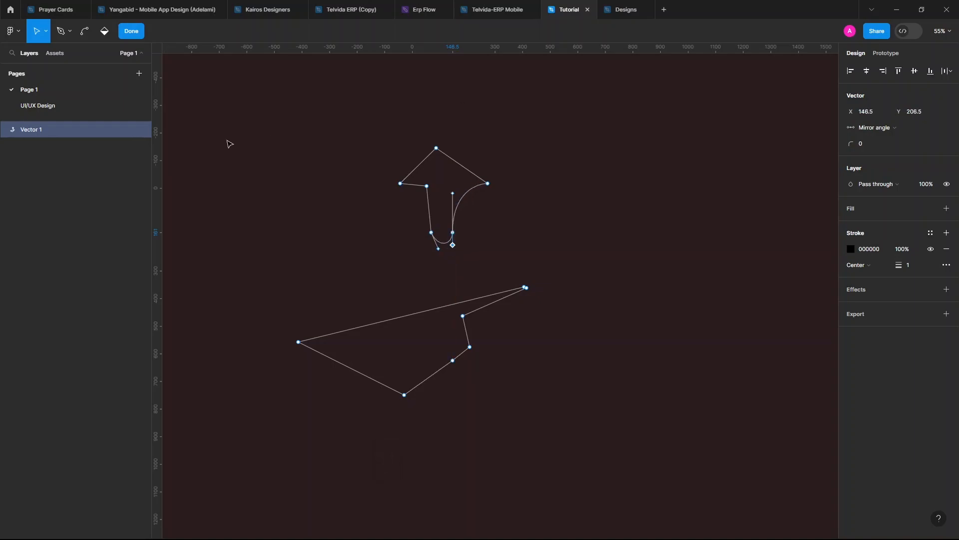
Finish editing the vector, delete it, and switch to the Text tool.
{"action": "key", "text": "Return"}
{"action": "key", "text": "Delete"}
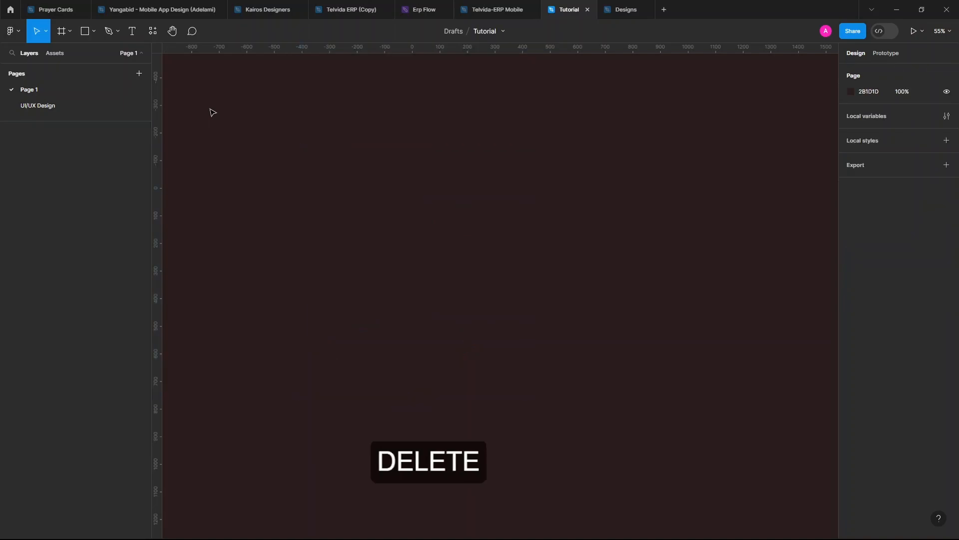
{"action": "key", "text": "t"}
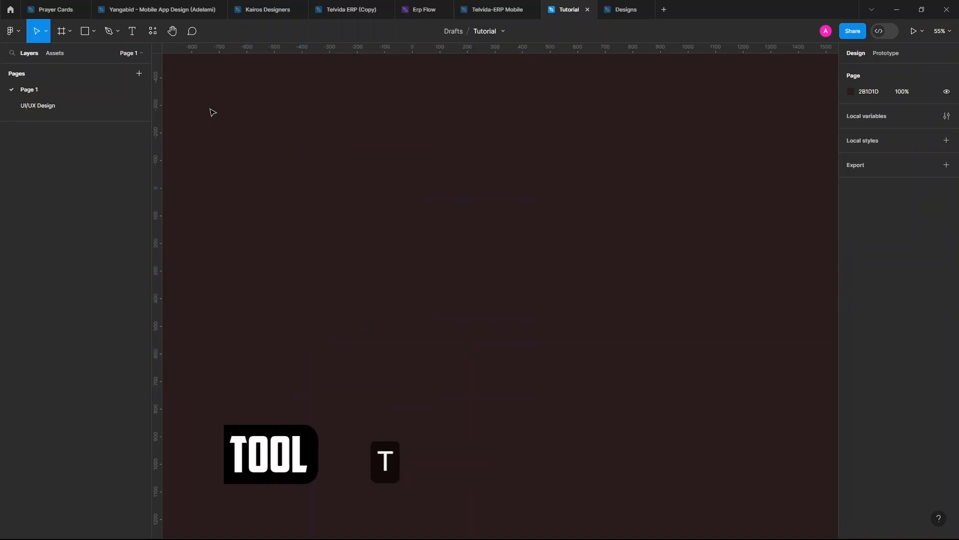
Add a text object reading "rargFehhhgnrss" in the upper-left area of the canvas.
{"action": "left_click", "coordinate": [242, 225]}
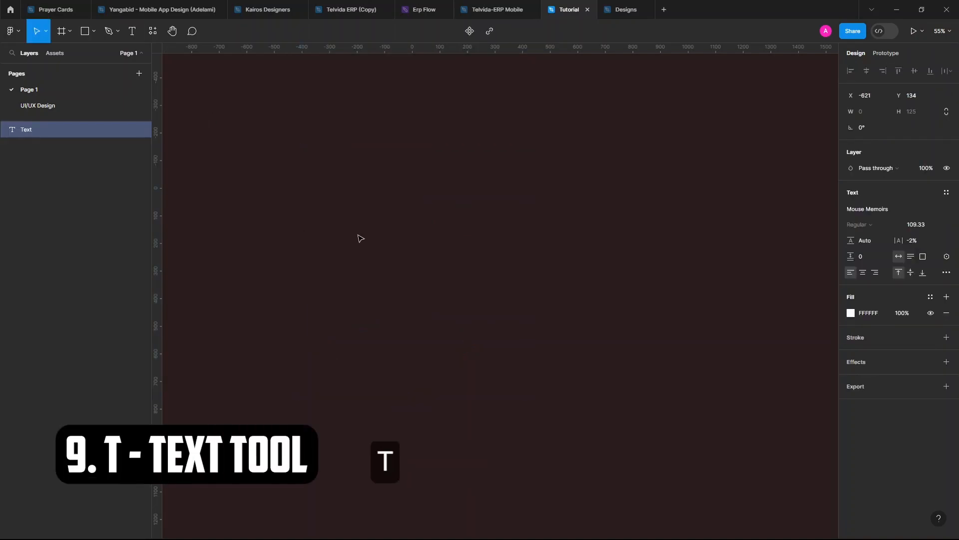
{"action": "type", "text": "rargFeh"}
{"action": "key", "text": "Escape"}
{"action": "type", "text": "hh"}
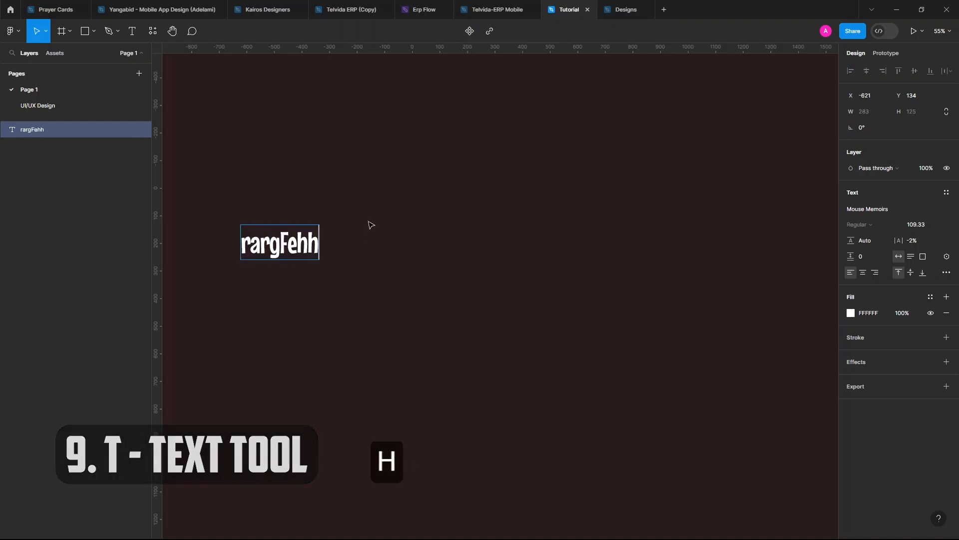
{"action": "type", "text": "gnrsst"}
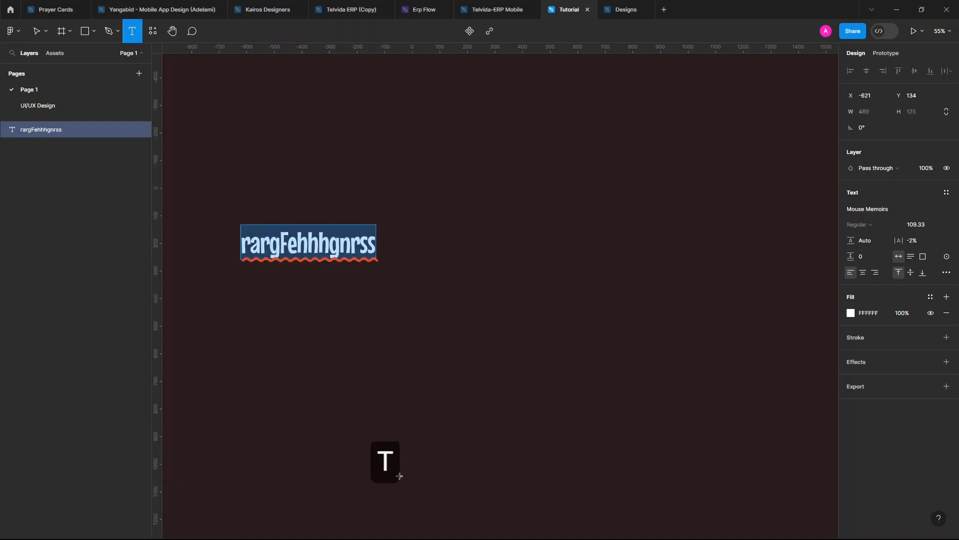
Add a second text object reading "wHRSYHER" below the first one.
{"action": "left_click", "coordinate": [293, 381]}
{"action": "type", "text": "w"}
{"action": "key", "text": "Caps_Lock"}
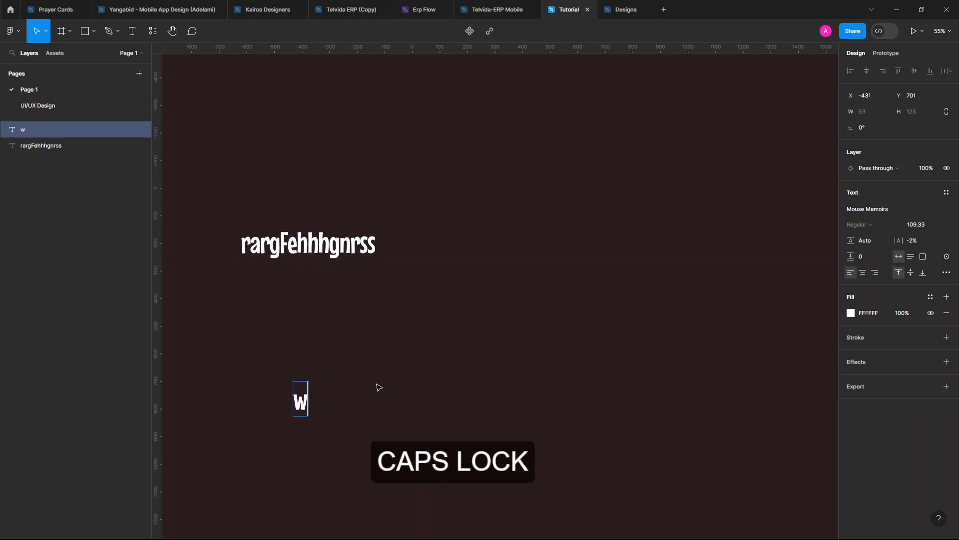
{"action": "type", "text": "HRSYHER"}
{"action": "key", "text": "Escape"}
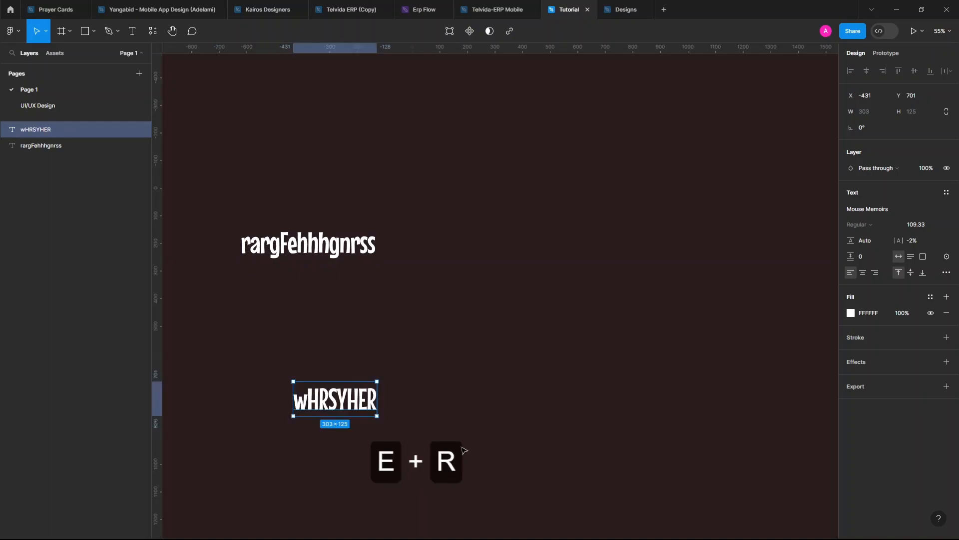
Enter text editing inside the lower text and the upper text with the Text tool, and leave editing without changes.
{"action": "key", "text": "t"}
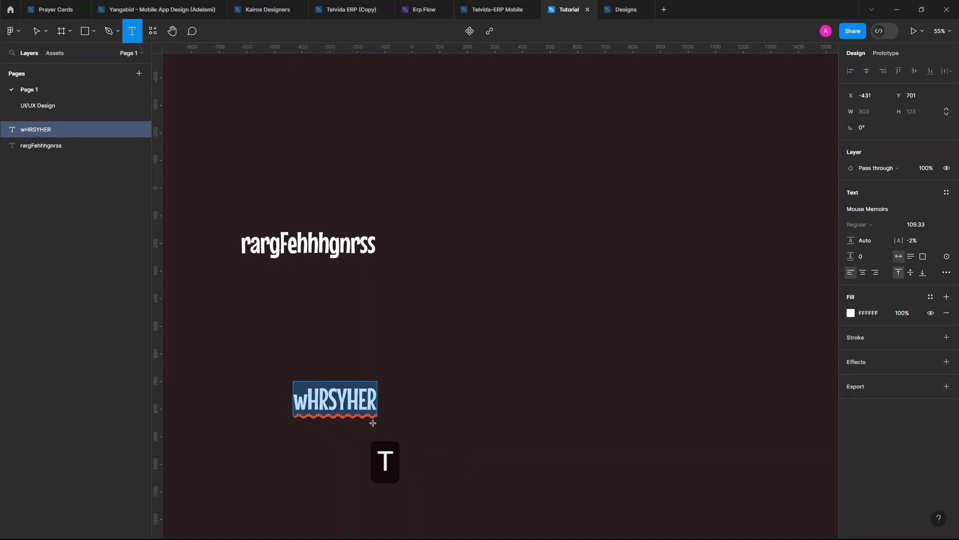
{"action": "left_click", "coordinate": [338, 398]}
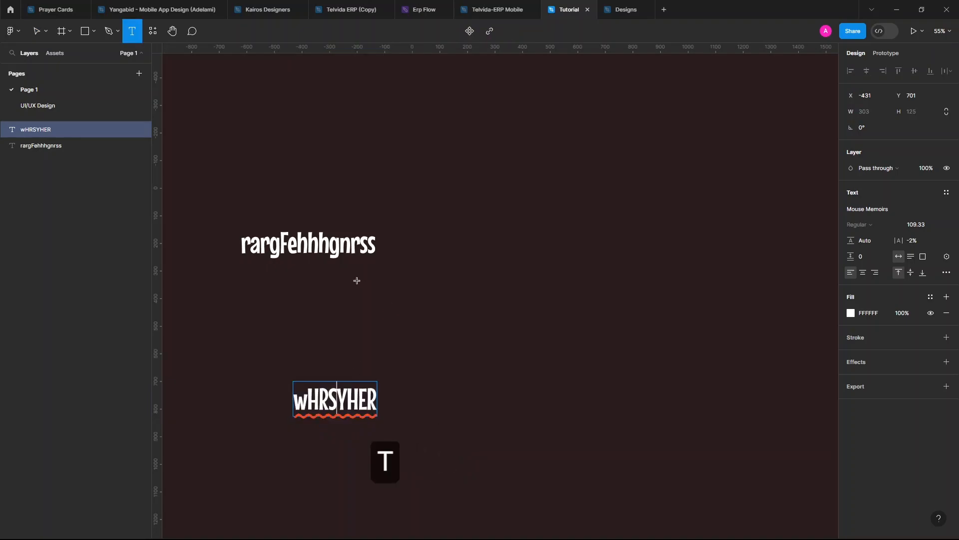
{"action": "left_click", "coordinate": [319, 244]}
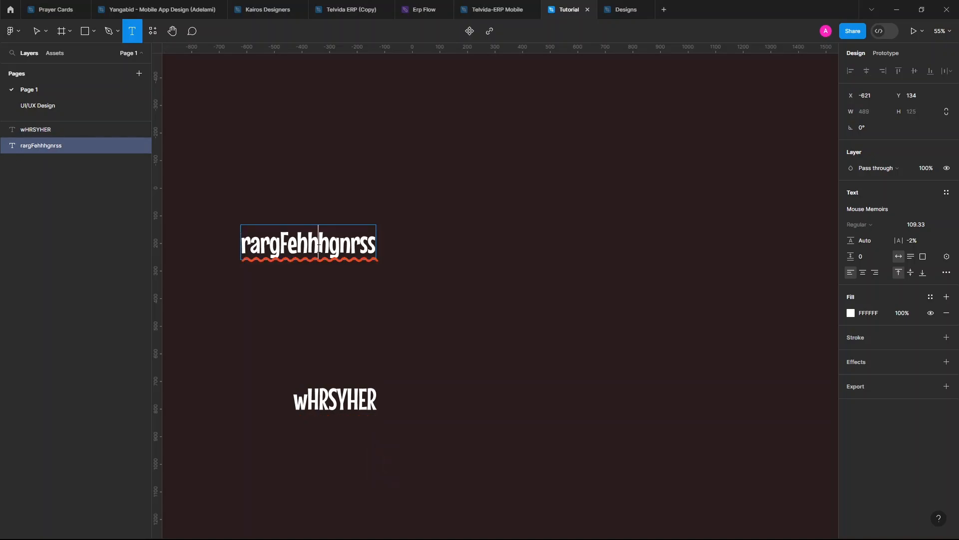
{"action": "left_click", "coordinate": [434, 342]}
{"action": "left_click", "coordinate": [549, 225]}
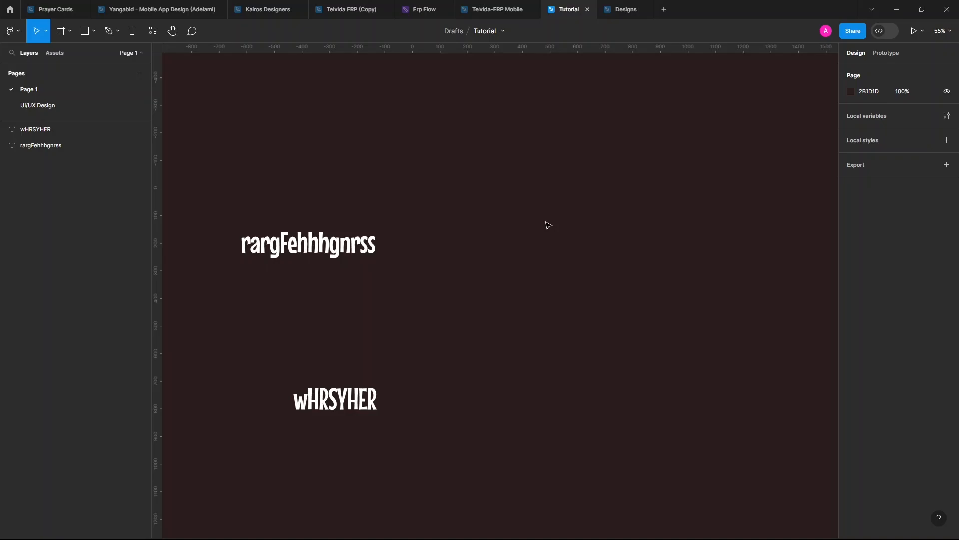
Insert "WrMNFDM" between "hhhg" and "nrss" in the upper text, and delete both text objects.
{"action": "key", "text": "t"}
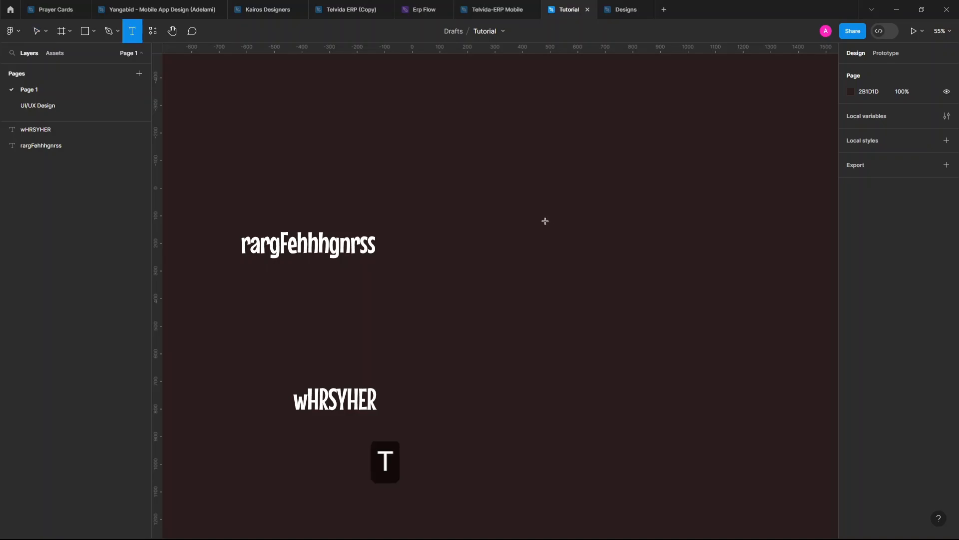
{"action": "left_click", "coordinate": [336, 254]}
{"action": "type", "text": "WrMNFDM"}
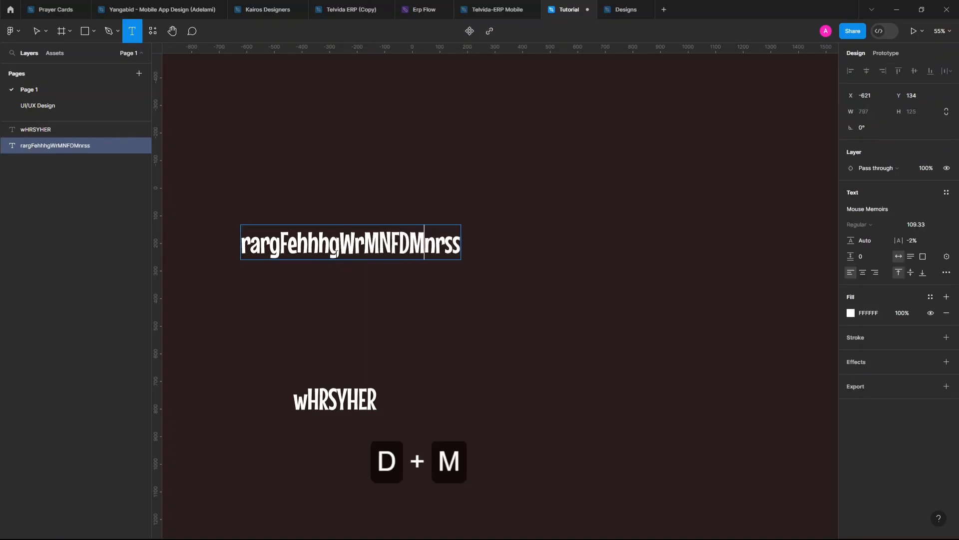
{"action": "left_click", "coordinate": [399, 348]}
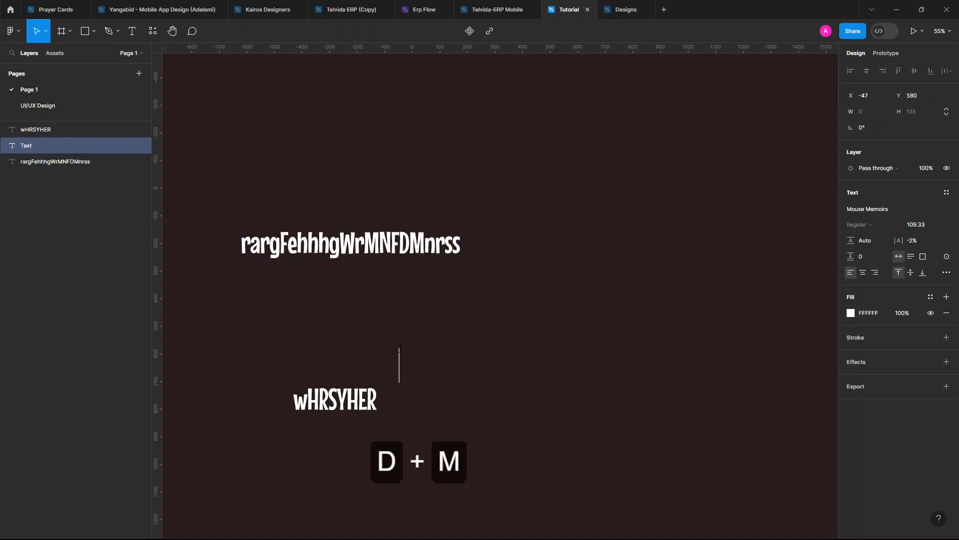
{"action": "left_click", "coordinate": [441, 323]}
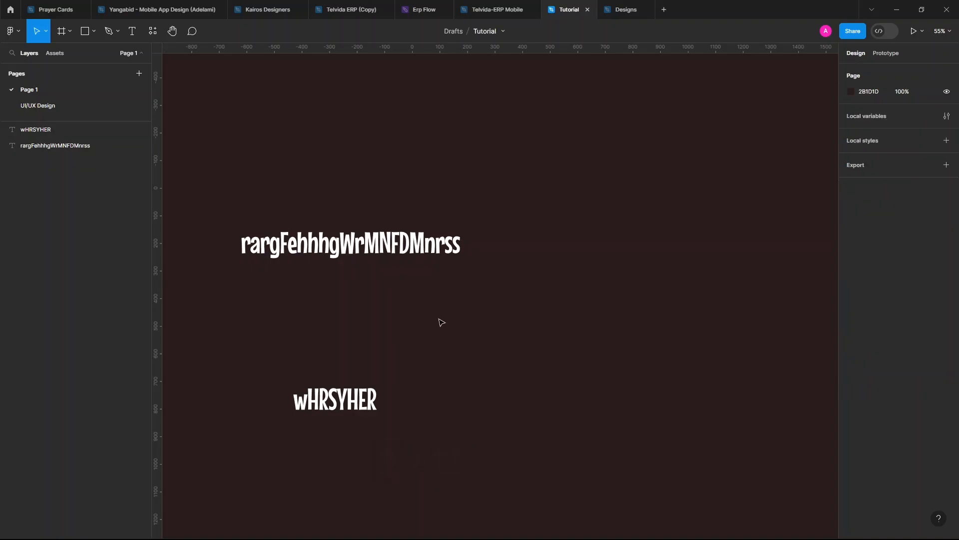
{"action": "left_click_drag", "start_coordinate": [568, 195], "coordinate": [326, 434]}
{"action": "key", "text": "Delete"}
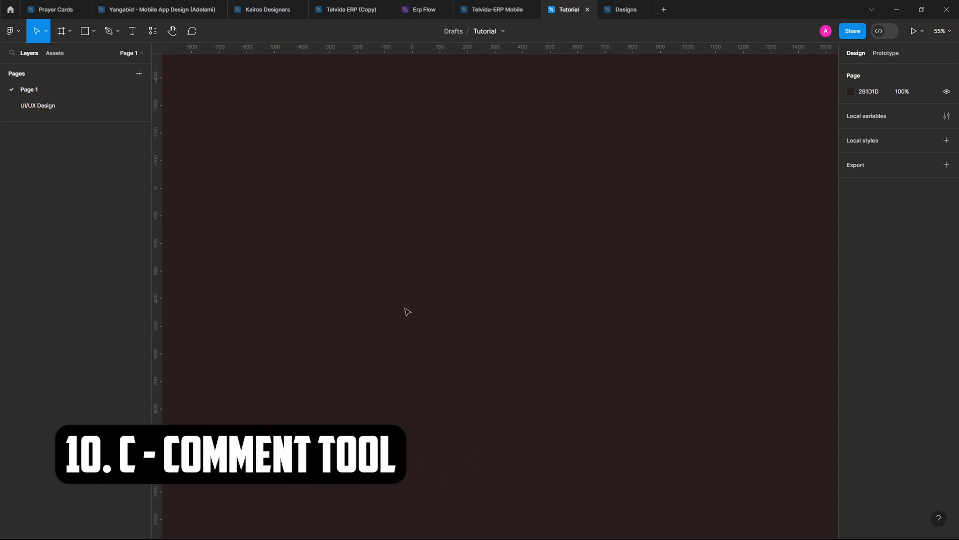
Post the comment "hELLO, dRAW THIS HERE" in the upper-left part of the canvas.
{"action": "key", "text": "c"}
{"action": "left_click", "coordinate": [311, 173]}
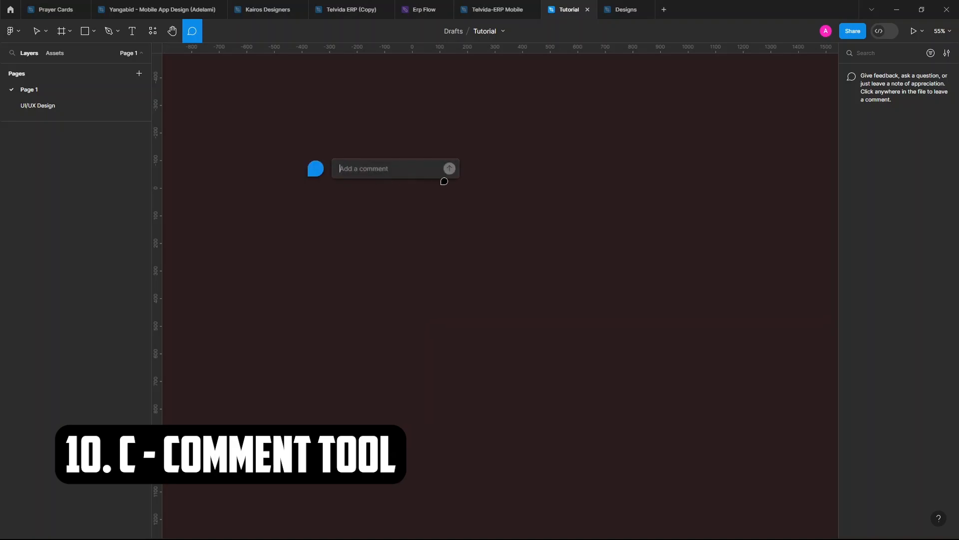
{"action": "type", "text": "hELLO, d"}
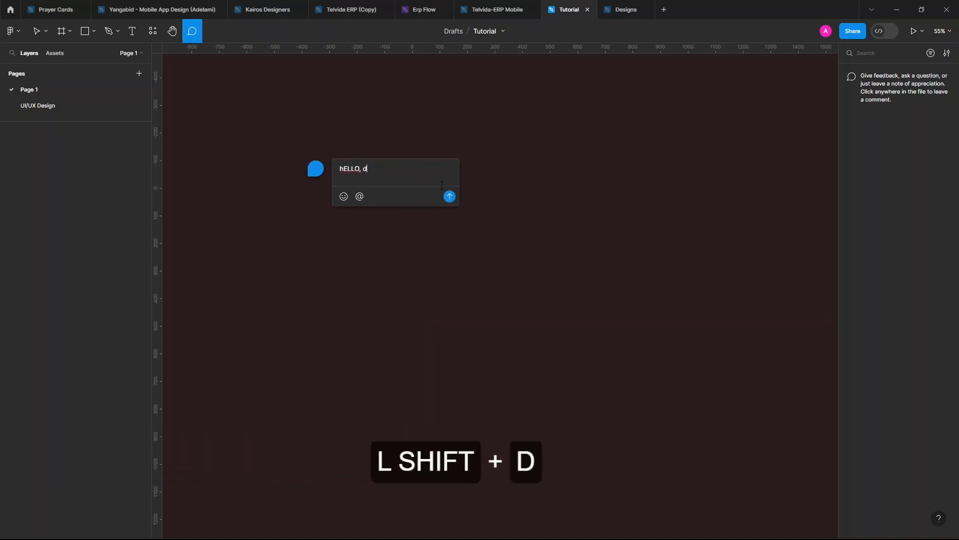
{"action": "type", "text": "RAW THIS HERE"}
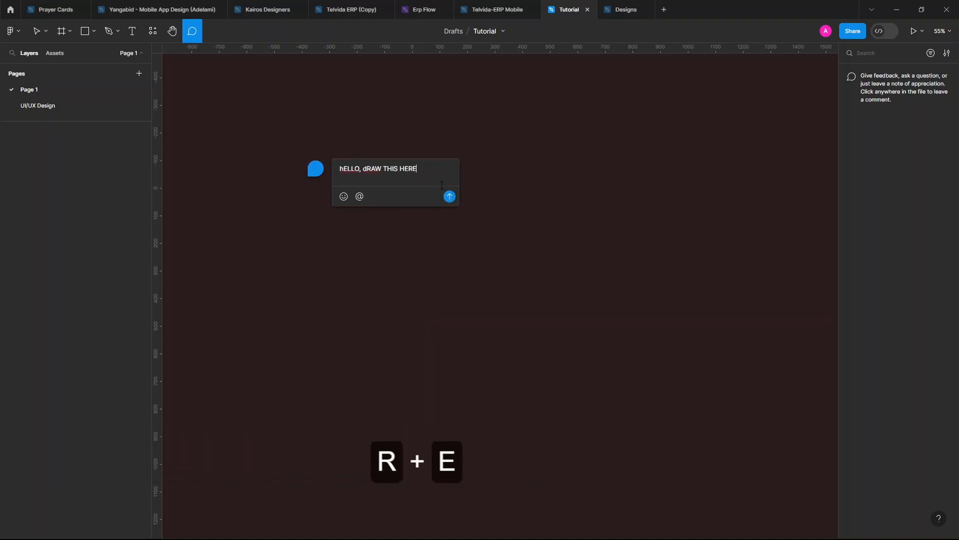
{"action": "key", "text": "Return"}
Post a second comment below and right of the first, with a colleague's first name followed by ", EDIT THIS".
{"action": "left_click", "coordinate": [448, 212]}
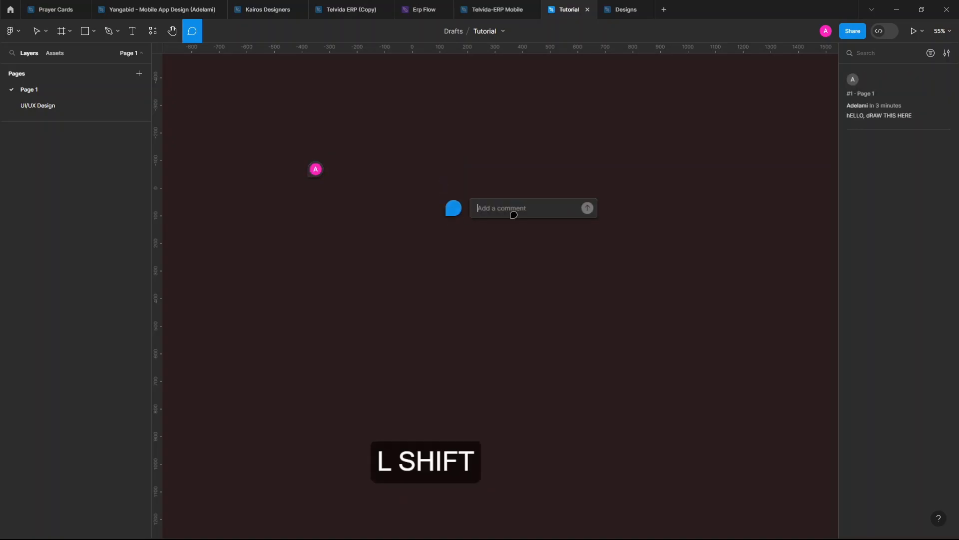
{"action": "type", "text": "fEMI, EDIT THIS"}
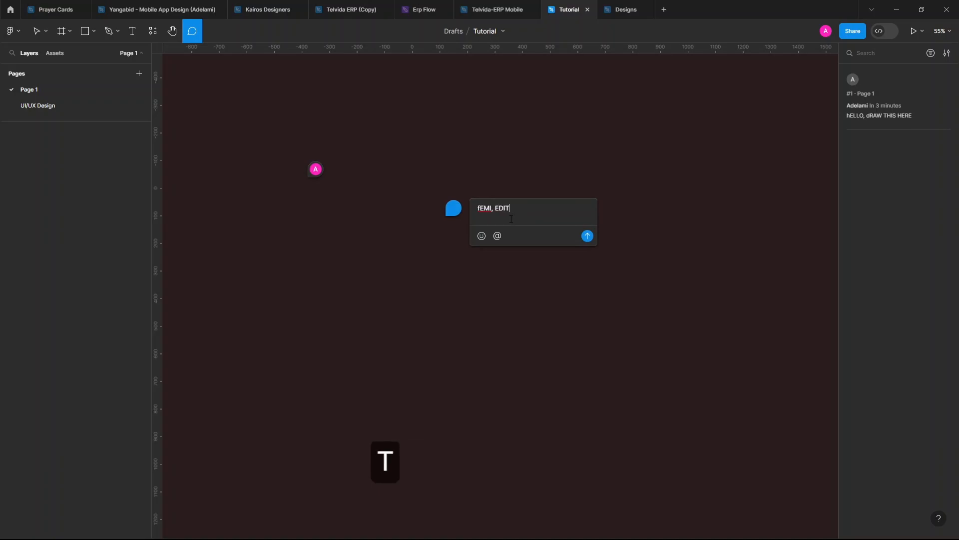
{"action": "key", "text": "Return"}
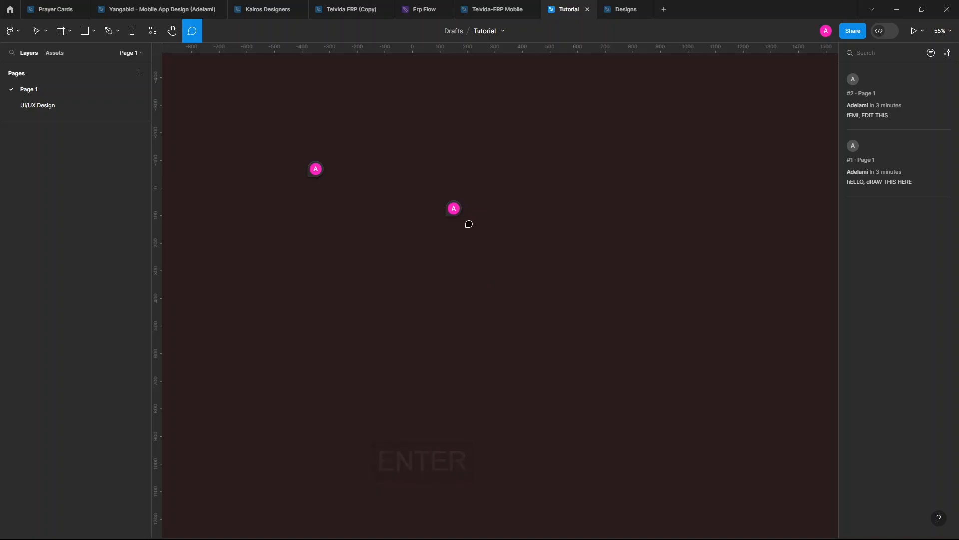
Inspect the comment pins at different zoom levels, and view the second comment's thread with the Move tool active.
{"action": "scroll", "coordinate": [469, 224], "scroll_direction": "up", "scroll_amount": 5}
{"action": "scroll", "coordinate": [396, 190], "scroll_direction": "down", "scroll_amount": 4}
{"action": "mouse_move", "coordinate": [421, 167]}
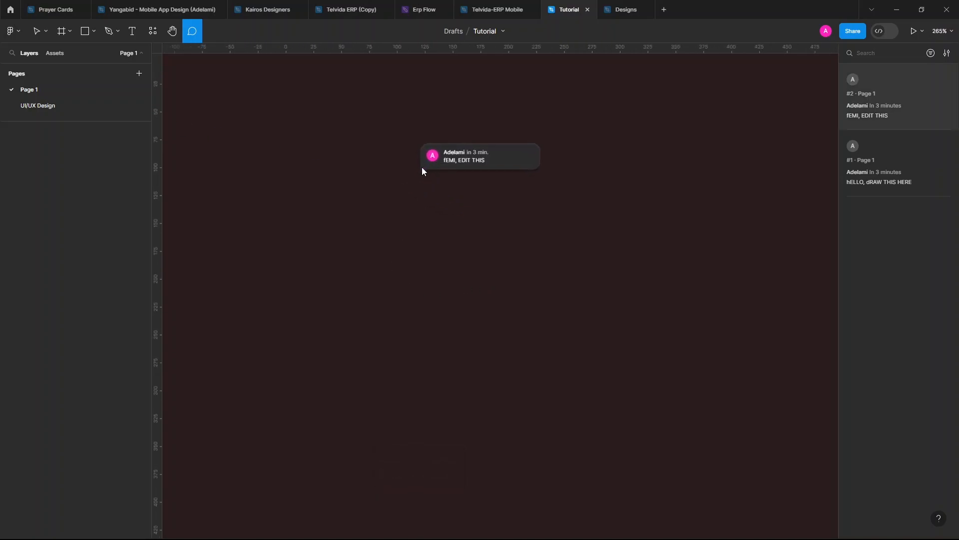
{"action": "scroll", "coordinate": [421, 167], "scroll_direction": "down", "scroll_amount": 2}
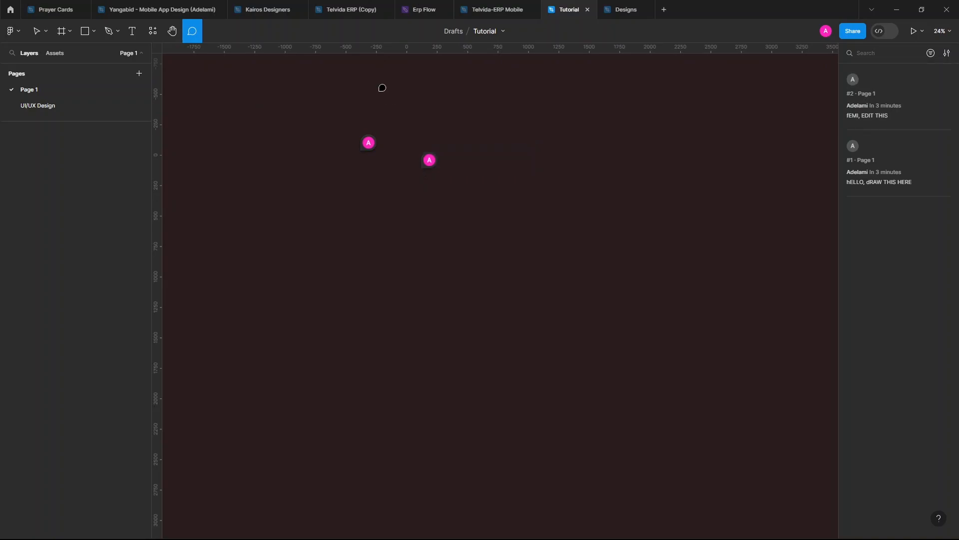
{"action": "key", "text": "v"}
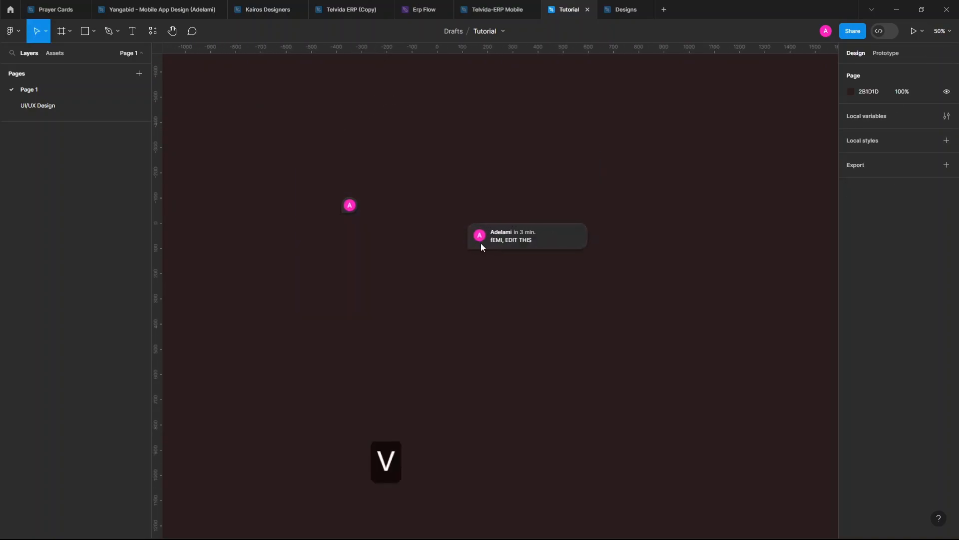
{"action": "left_click", "coordinate": [479, 243]}
{"action": "left_click", "coordinate": [642, 231]}
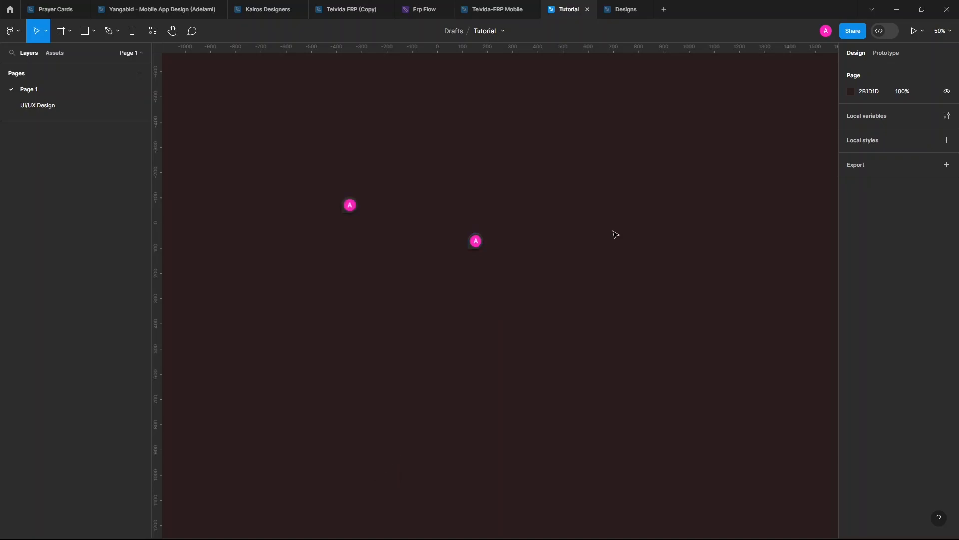
Resolve the first and second comments from their threads.
{"action": "left_click", "coordinate": [351, 208]}
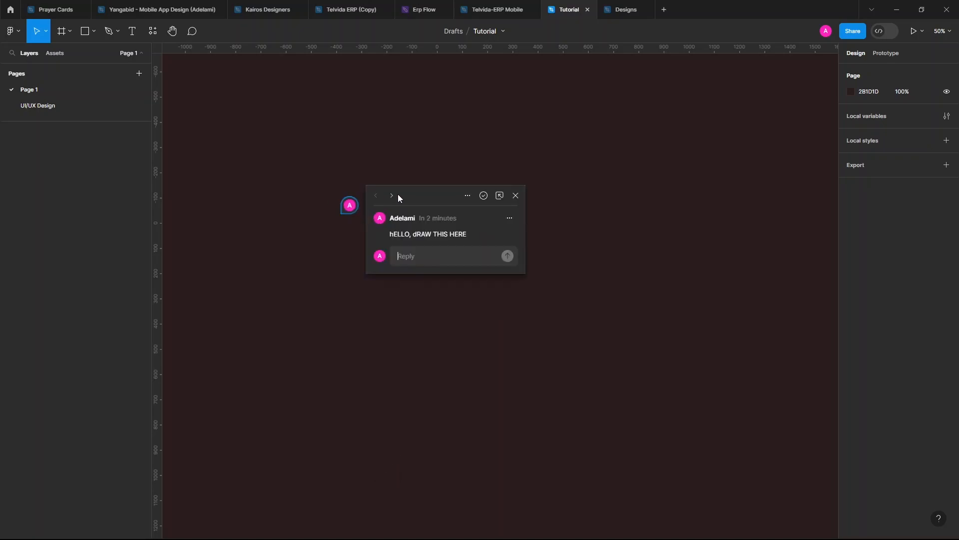
{"action": "left_click", "coordinate": [483, 197]}
{"action": "left_click", "coordinate": [475, 241]}
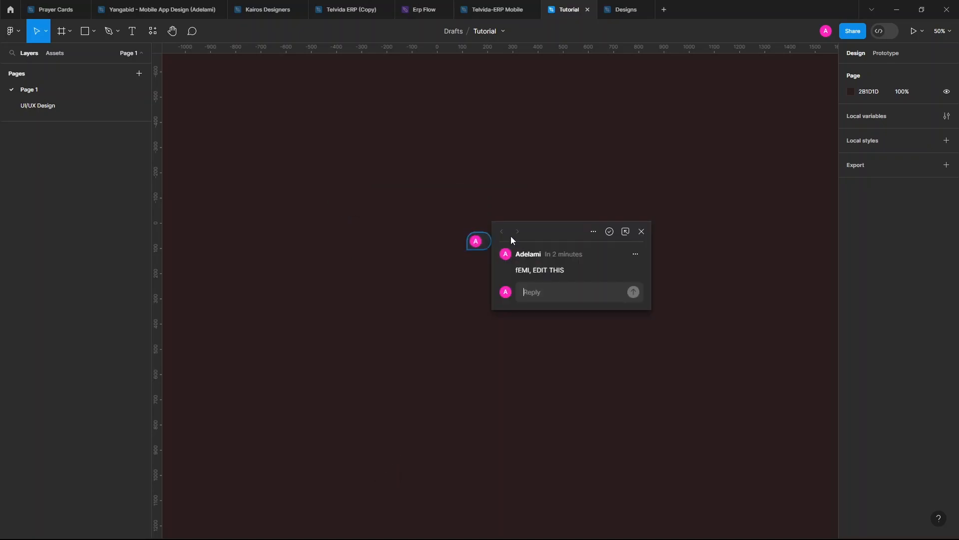
{"action": "left_click", "coordinate": [610, 232]}
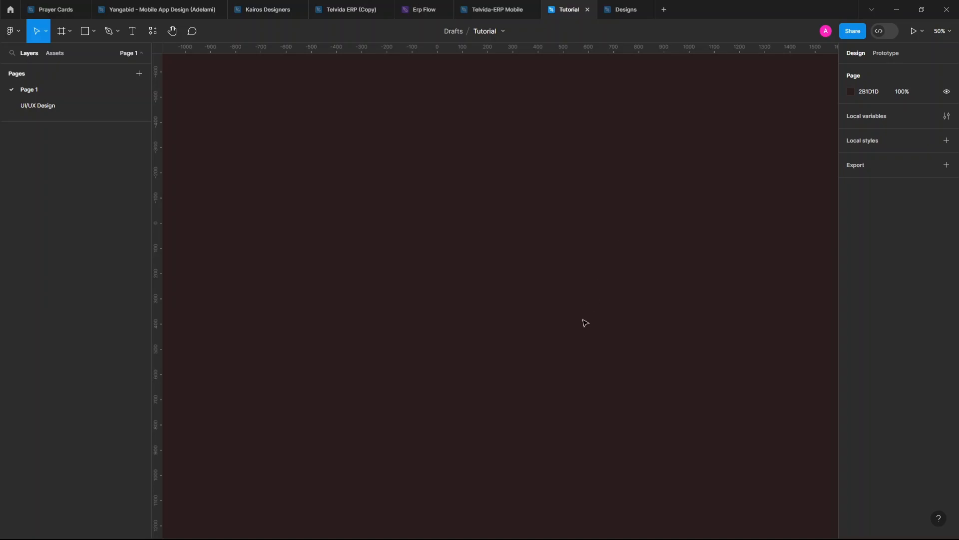
Pan around the empty canvas in several directions with the Hand tool.
{"action": "key", "text": "h"}
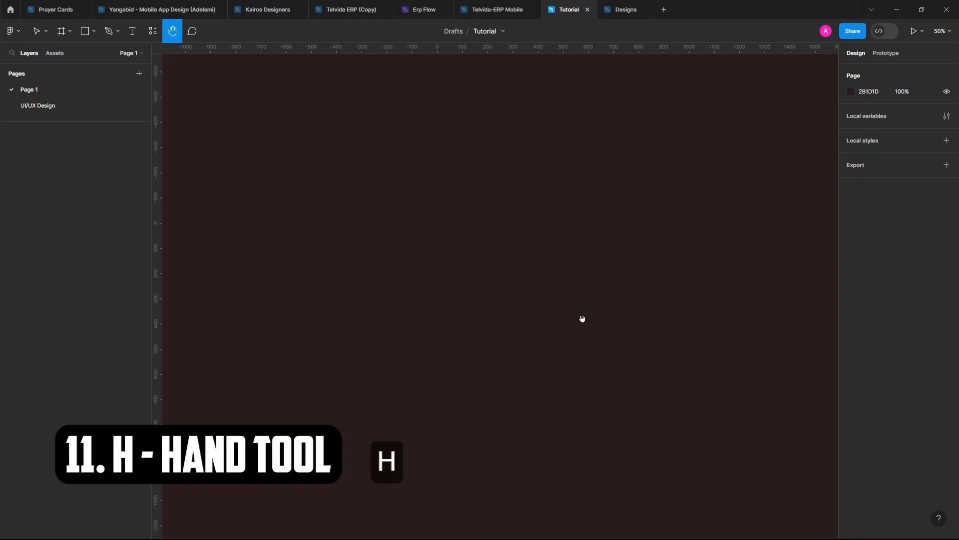
{"action": "left_click_drag", "start_coordinate": [509, 306], "coordinate": [694, 337]}
{"action": "left_click_drag", "start_coordinate": [350, 248], "coordinate": [700, 324]}
{"action": "left_click_drag", "start_coordinate": [439, 246], "coordinate": [176, 306]}
{"action": "left_click_drag", "start_coordinate": [557, 340], "coordinate": [272, 228]}
{"action": "left_click_drag", "start_coordinate": [522, 291], "coordinate": [610, 391]}
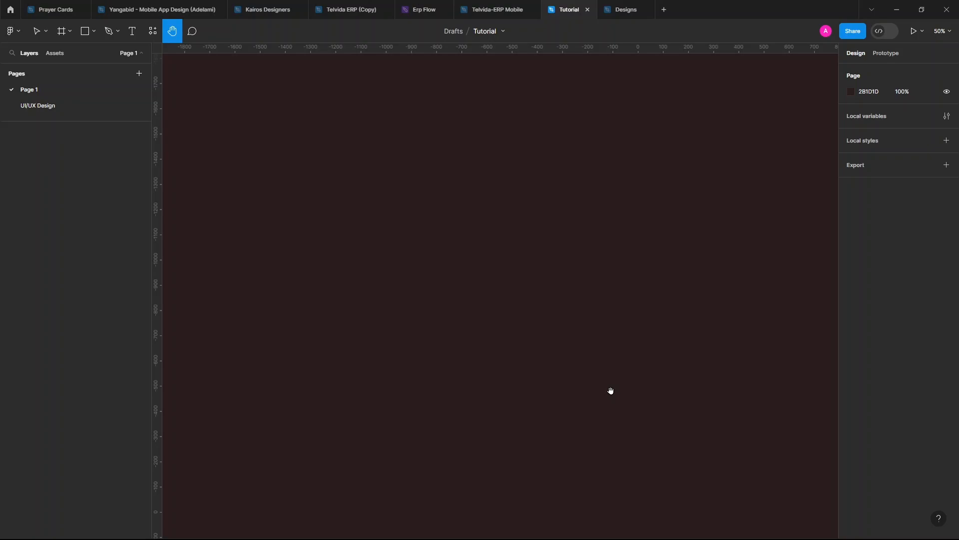
{"action": "scroll", "coordinate": [610, 390], "scroll_direction": "up", "scroll_amount": 3}
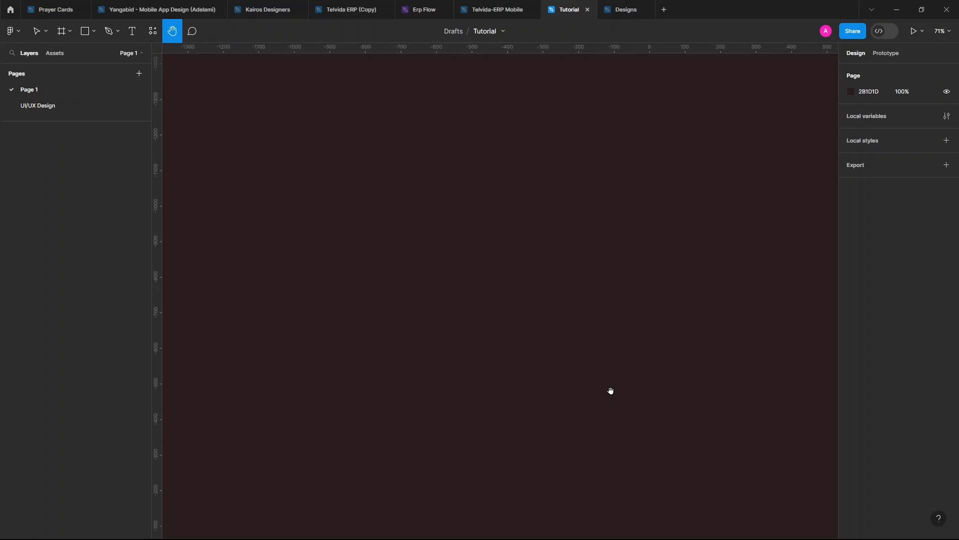
Switch to the Designs file and bring the frames Instagram post - 41 and Instagram post - 44 into close view.
{"action": "left_click", "coordinate": [626, 11]}
{"action": "scroll", "coordinate": [686, 263], "scroll_direction": "down", "scroll_amount": 5}
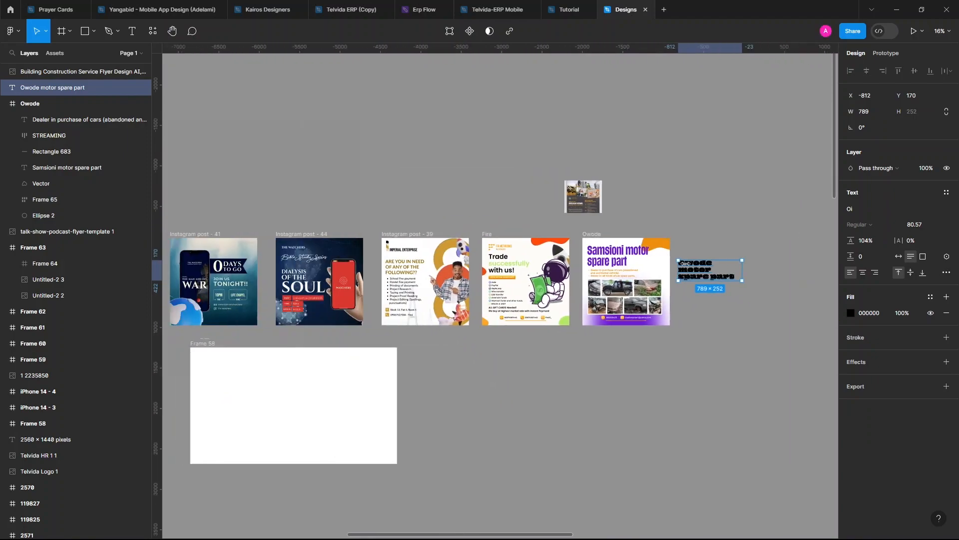
{"action": "scroll", "coordinate": [287, 325], "scroll_direction": "up", "scroll_amount": 5}
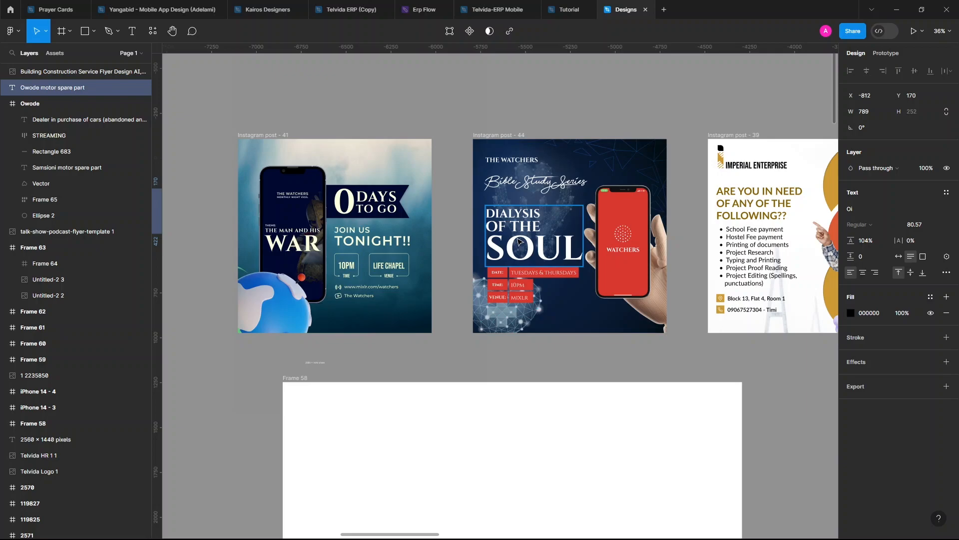
Try moving the "DIALYSIS OF THE SOUL" title group out of the Instagram post - 44 frame, and undo the moves.
{"action": "left_click_drag", "start_coordinate": [519, 242], "coordinate": [486, 367]}
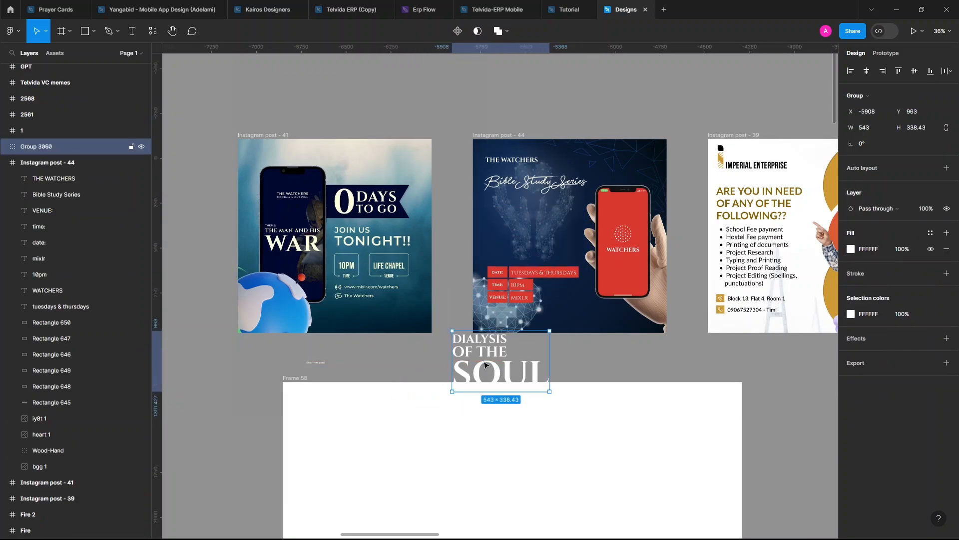
{"action": "key", "text": "ctrl+z"}
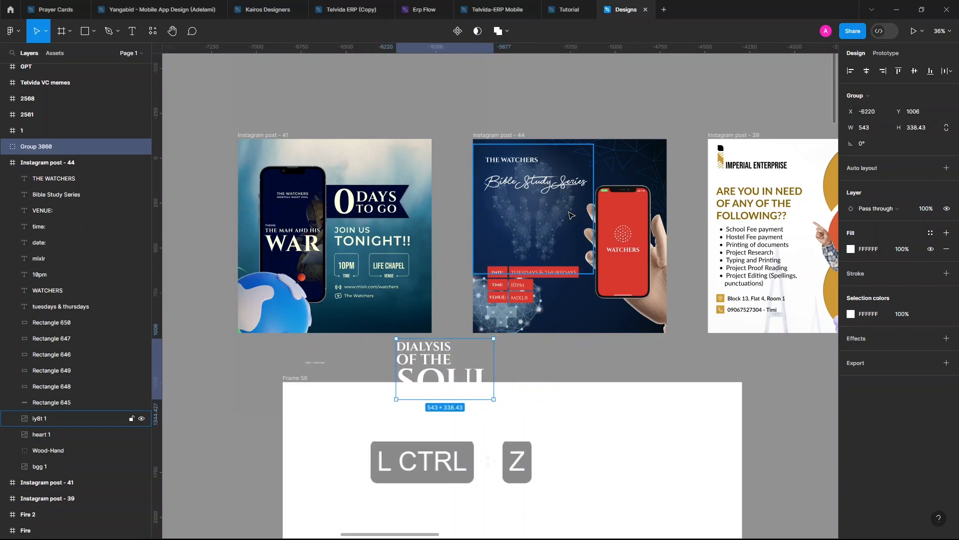
{"action": "key", "text": "ctrl+z"}
Pan across the row of poster designs and Frame 58 in several directions with the Hand tool.
{"action": "key", "text": "h"}
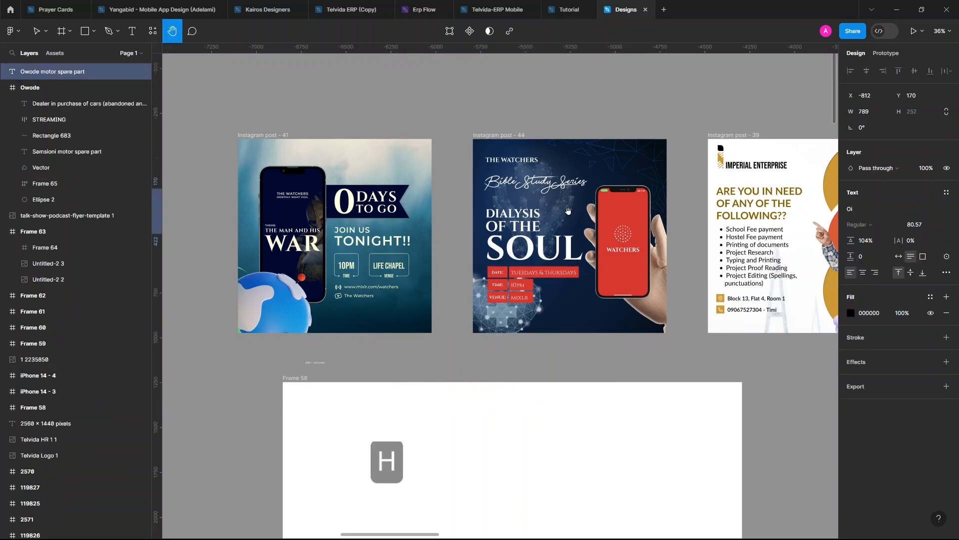
{"action": "scroll", "coordinate": [568, 210], "scroll_direction": "right", "scroll_amount": 10}
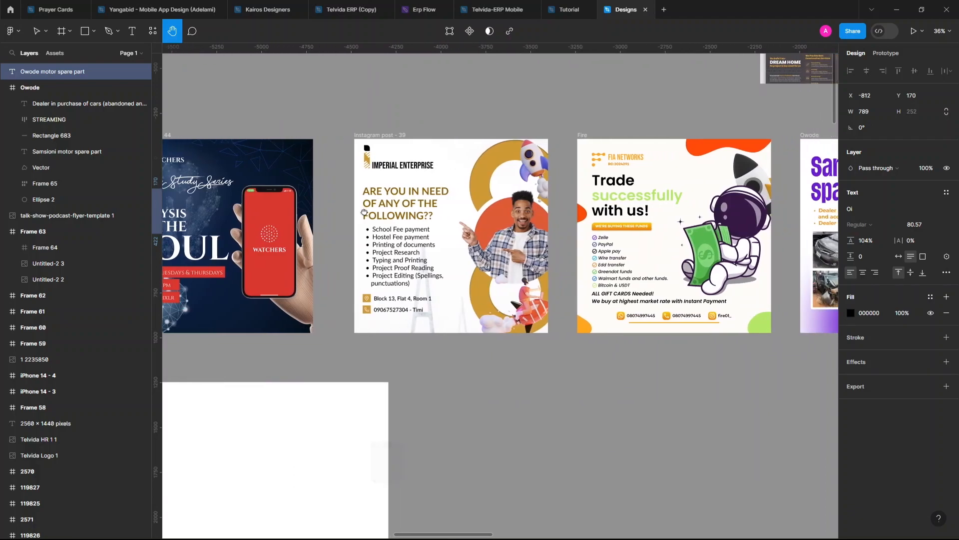
{"action": "left_click_drag", "start_coordinate": [363, 211], "coordinate": [500, 375]}
{"action": "left_click_drag", "start_coordinate": [325, 391], "coordinate": [646, 245]}
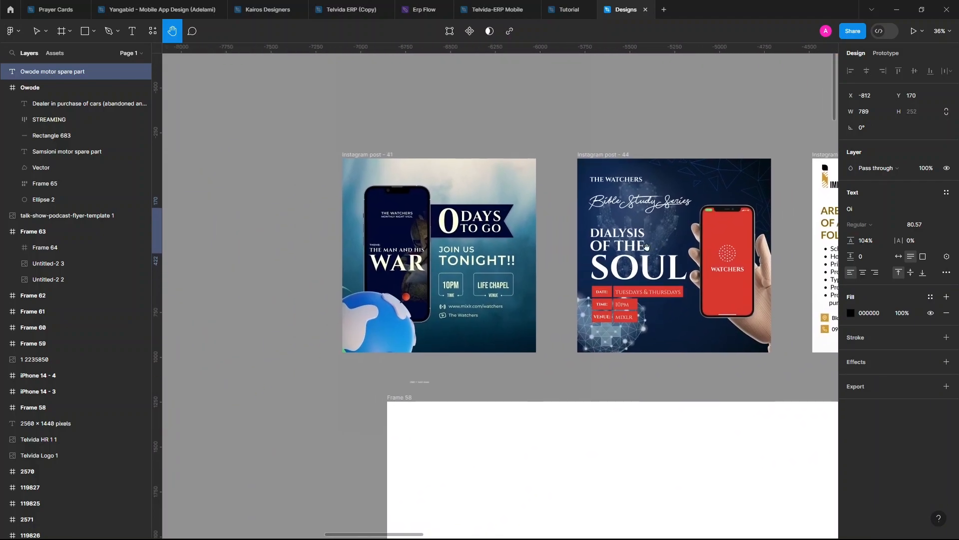
{"action": "left_click_drag", "start_coordinate": [419, 233], "coordinate": [388, 266]}
{"action": "left_click_drag", "start_coordinate": [601, 307], "coordinate": [303, 329]}
{"action": "left_click_drag", "start_coordinate": [584, 338], "coordinate": [296, 346]}
{"action": "left_click_drag", "start_coordinate": [613, 403], "coordinate": [445, 232]}
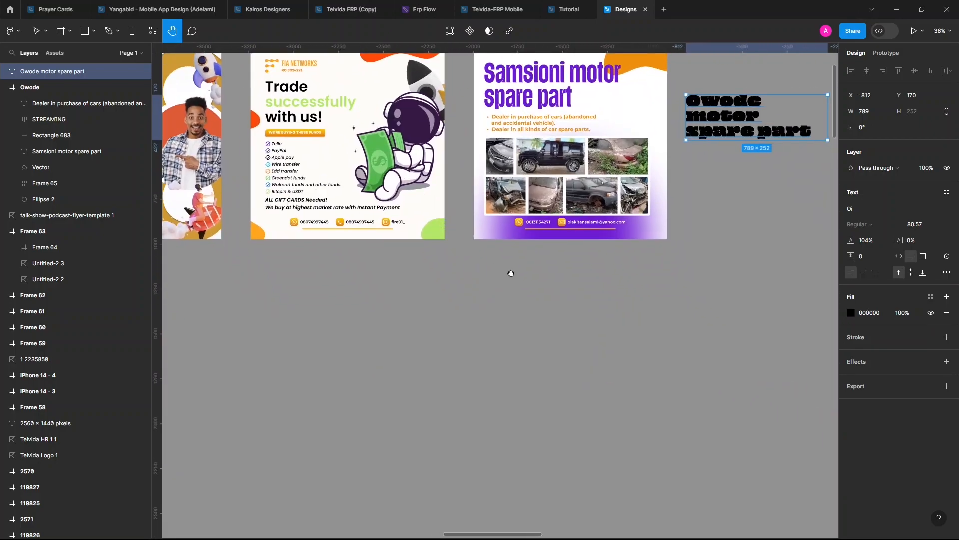
{"action": "left_click_drag", "start_coordinate": [360, 268], "coordinate": [507, 148]}
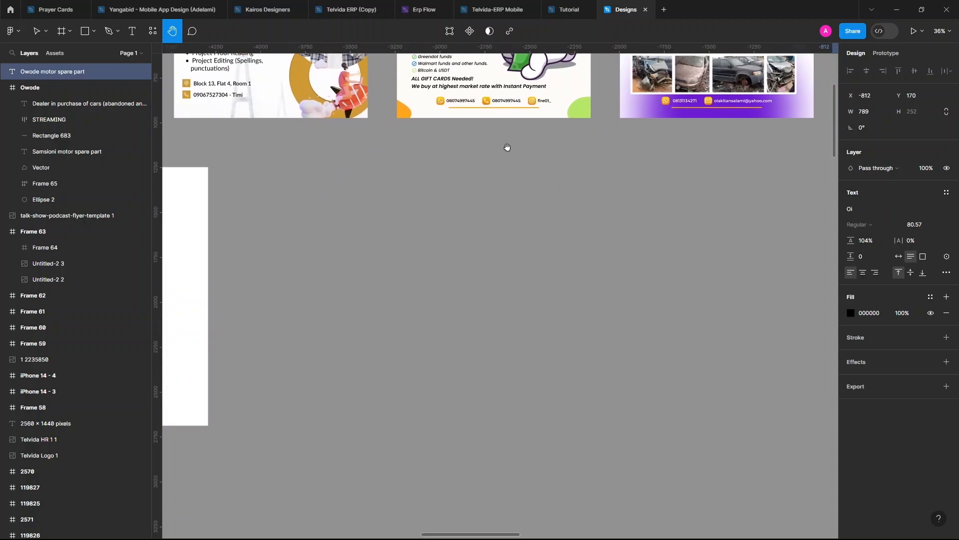
{"action": "key", "text": "ctrl+z"}
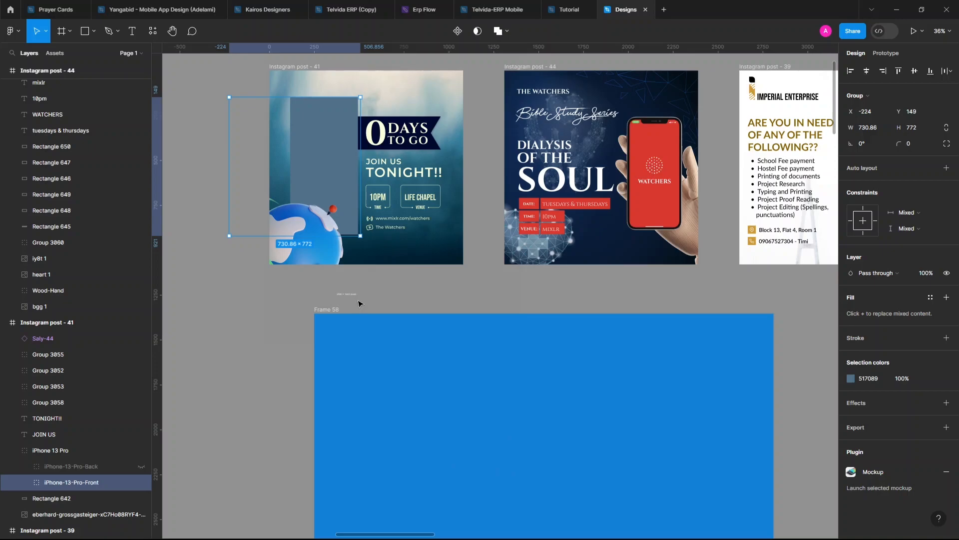
Fill Frame 58 with the red D93830 sampled from the phone screen in Instagram post - 44 using the colour picker.
{"action": "scroll", "coordinate": [358, 302], "scroll_direction": "right", "scroll_amount": 4}
{"action": "scroll", "coordinate": [358, 302], "scroll_direction": "left", "scroll_amount": 4}
{"action": "scroll", "coordinate": [358, 302], "scroll_direction": "down", "scroll_amount": 2}
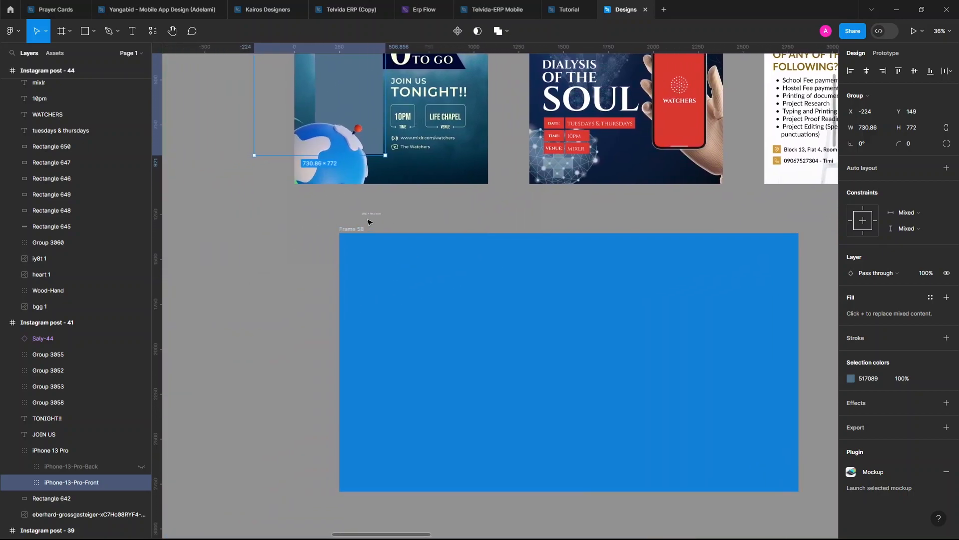
{"action": "left_click", "coordinate": [353, 227]}
{"action": "left_click", "coordinate": [353, 229]}
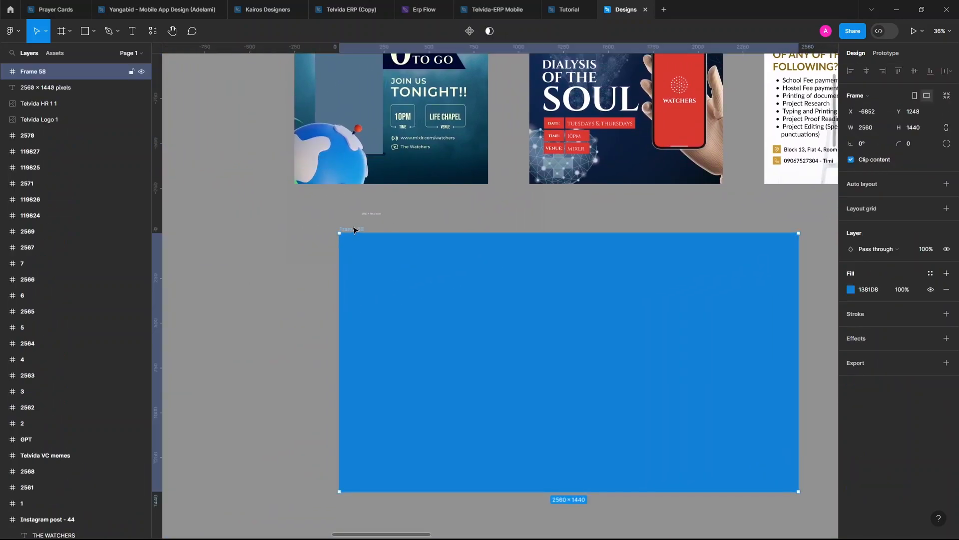
{"action": "key", "text": "i"}
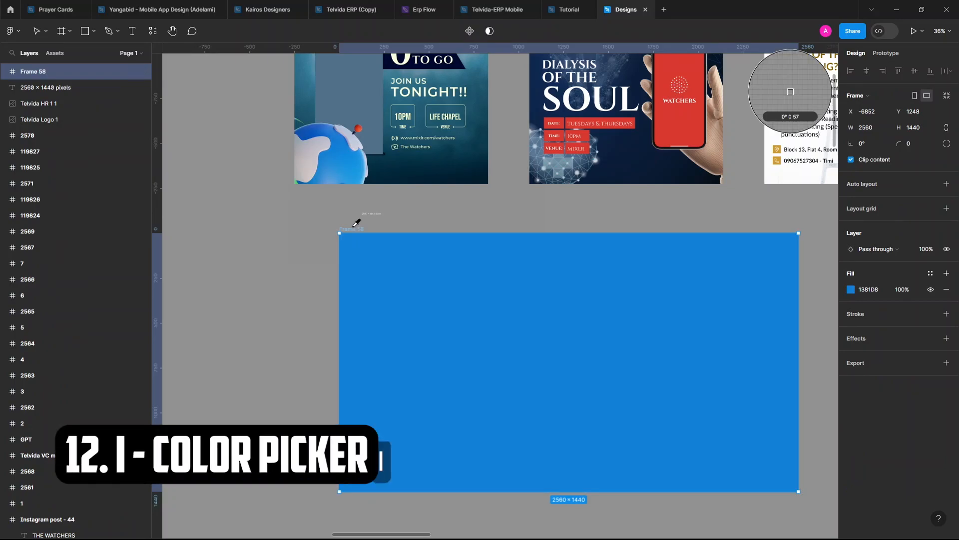
{"action": "scroll", "coordinate": [356, 223], "scroll_direction": "up", "scroll_amount": 1}
{"action": "scroll", "coordinate": [356, 224], "scroll_direction": "right", "scroll_amount": 1}
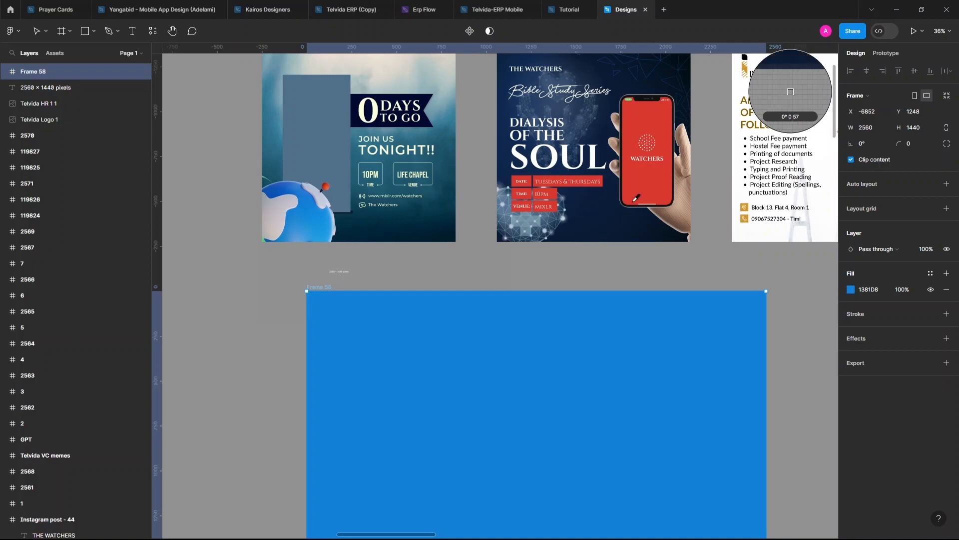
{"action": "left_click", "coordinate": [647, 181]}
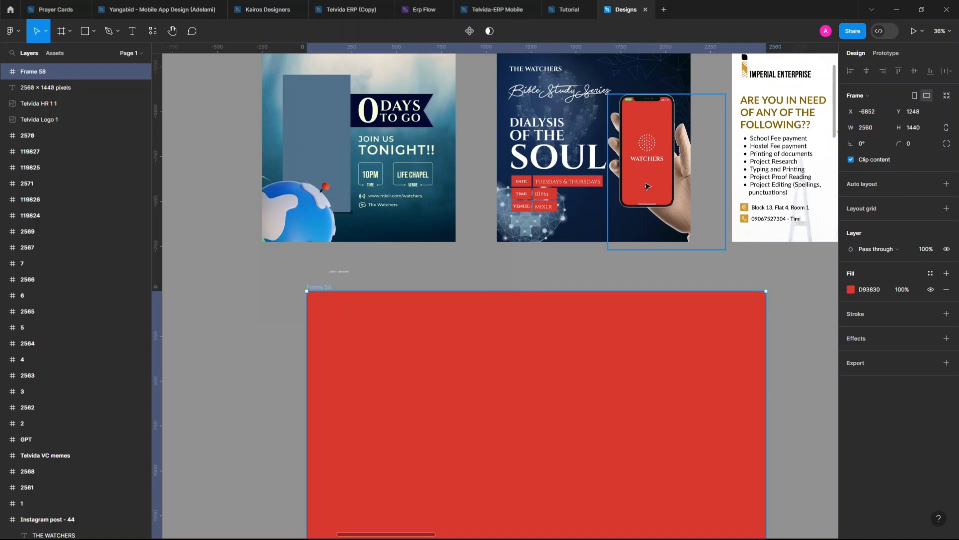
Draw a rectangle about 562 by 373 and an ellipse below it on the empty canvas beside Frame 58.
{"action": "scroll", "coordinate": [647, 186], "scroll_direction": "right", "scroll_amount": 3}
{"action": "scroll", "coordinate": [576, 229], "scroll_direction": "left", "scroll_amount": 5}
{"action": "scroll", "coordinate": [576, 229], "scroll_direction": "left", "scroll_amount": 3}
{"action": "scroll", "coordinate": [576, 230], "scroll_direction": "right", "scroll_amount": 5}
{"action": "scroll", "coordinate": [576, 229], "scroll_direction": "down", "scroll_amount": 2}
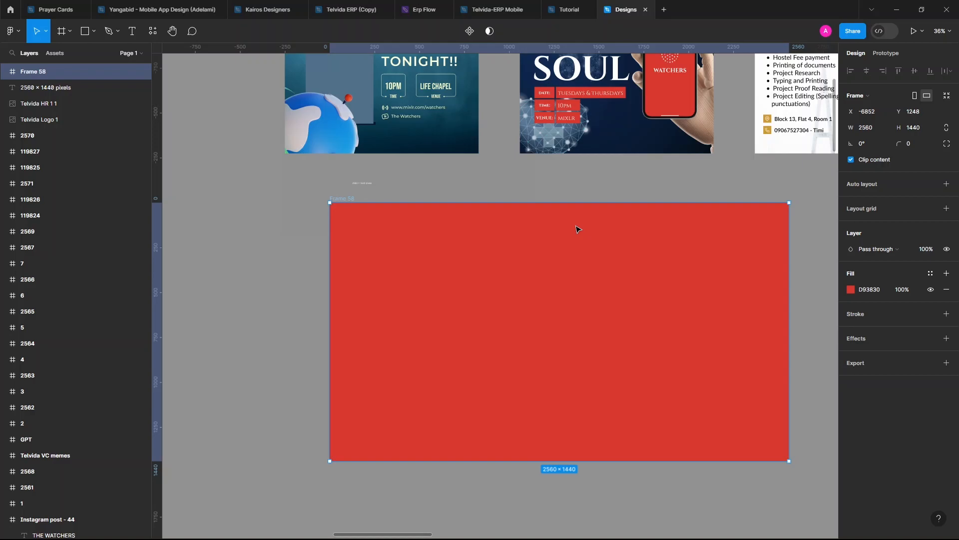
{"action": "scroll", "coordinate": [576, 229], "scroll_direction": "left", "scroll_amount": 5}
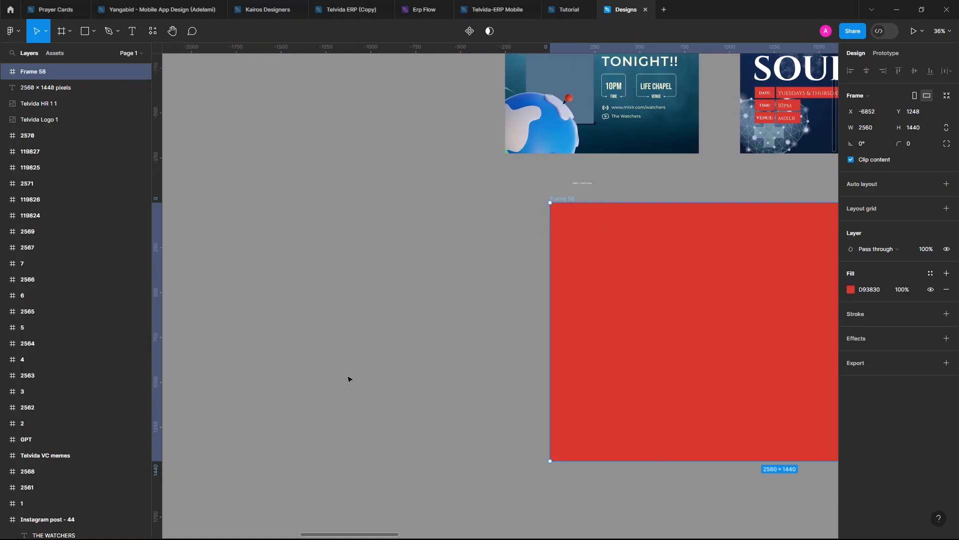
{"action": "key", "text": "d"}
{"action": "key", "text": "r"}
{"action": "left_click_drag", "start_coordinate": [214, 221], "coordinate": [316, 287]}
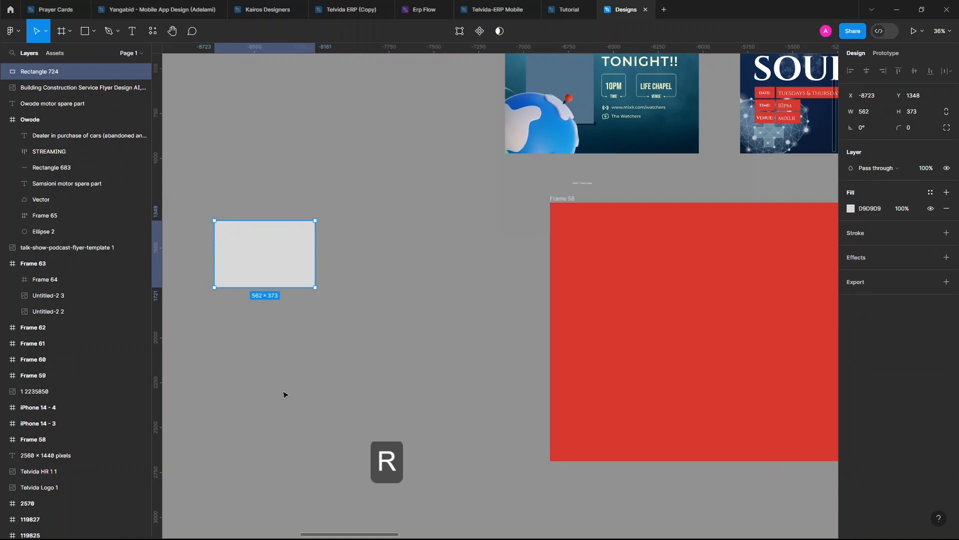
{"action": "key", "text": "o"}
{"action": "left_click_drag", "start_coordinate": [237, 357], "coordinate": [351, 436]}
Fill both the rectangle and the ellipse with the red D93830 sampled from Frame 58, and deselect them.
{"action": "key", "text": "shift"}
{"action": "left_click", "coordinate": [285, 260], "text": "shift"}
{"action": "key", "text": "i"}
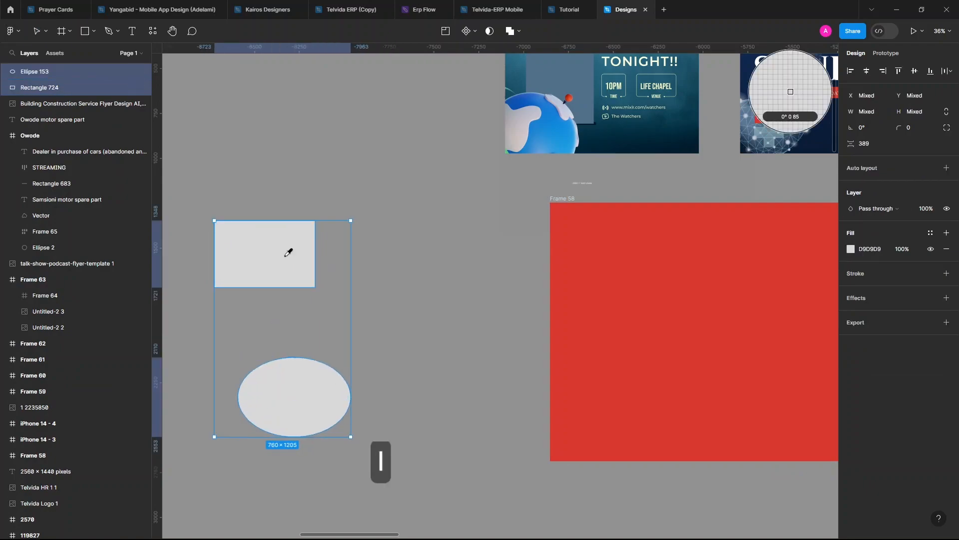
{"action": "left_click", "coordinate": [659, 251]}
{"action": "left_click", "coordinate": [429, 307]}
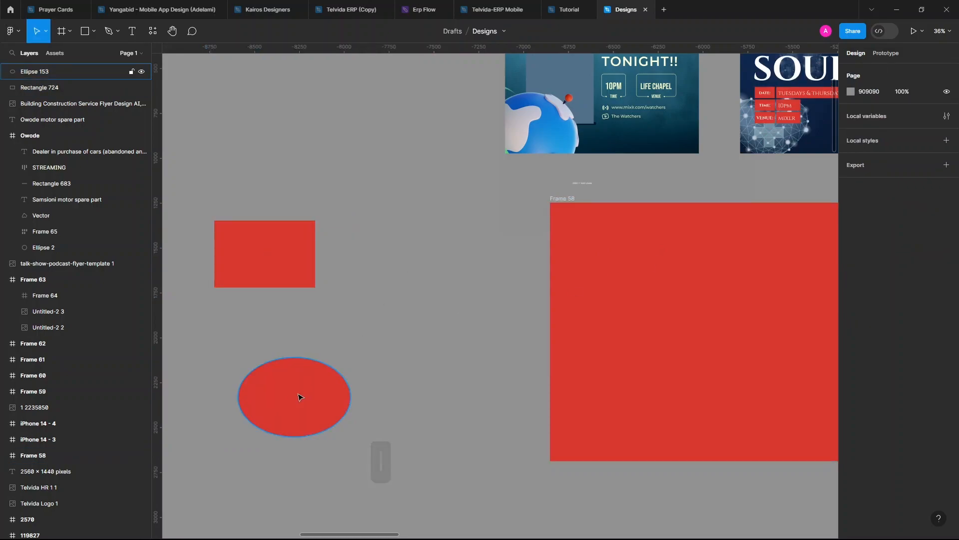
Recolour the rectangle and ellipse with a colour sampled from the globe in Instagram post - 41, and delete both shapes.
{"action": "left_click_drag", "start_coordinate": [429, 246], "coordinate": [264, 427]}
{"action": "key", "text": "i"}
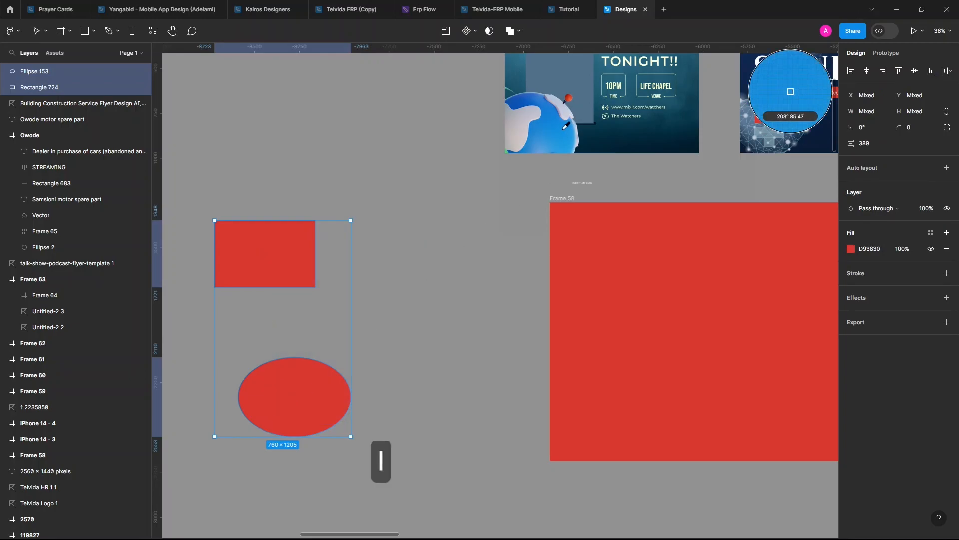
{"action": "left_click", "coordinate": [537, 120]}
{"action": "key", "text": "Delete"}
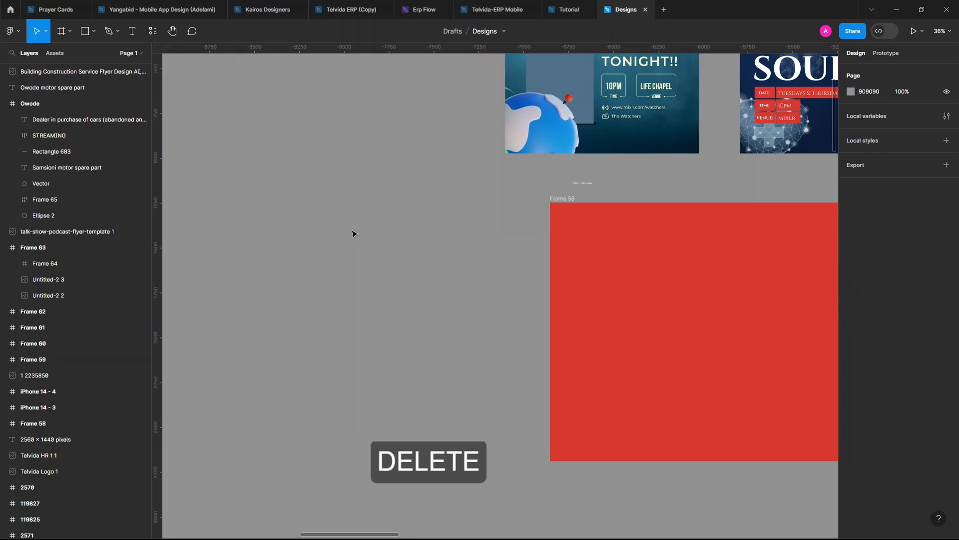
Copy the red Frame 58 and paste two copies of it in a row beside the original.
{"action": "scroll", "coordinate": [352, 234], "scroll_direction": "right", "scroll_amount": 5}
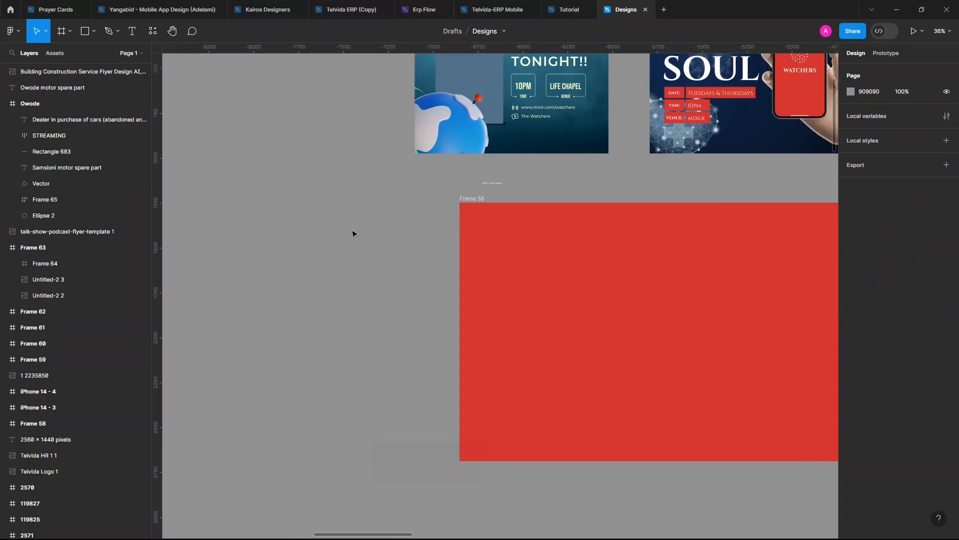
{"action": "scroll", "coordinate": [353, 234], "scroll_direction": "down", "scroll_amount": 4}
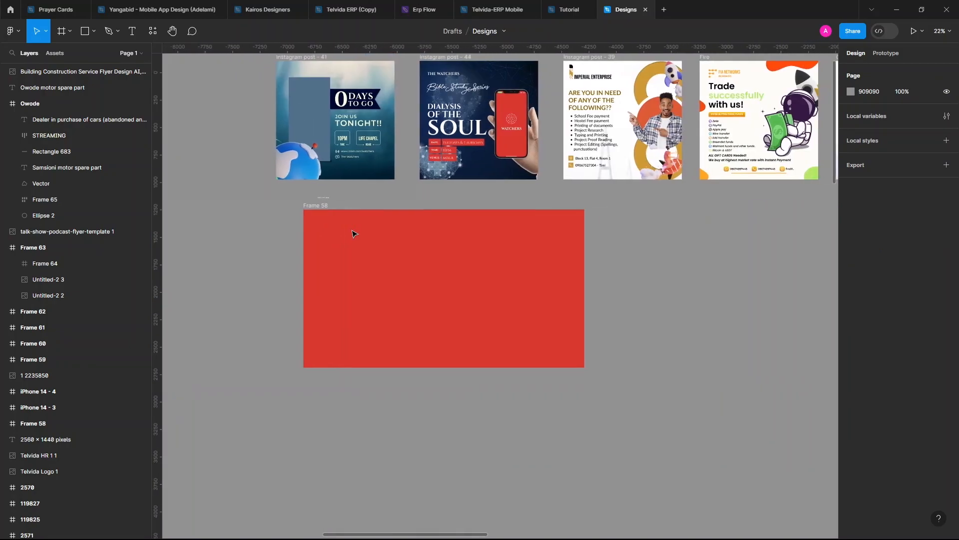
{"action": "left_click", "coordinate": [327, 207]}
{"action": "left_click", "coordinate": [328, 206]}
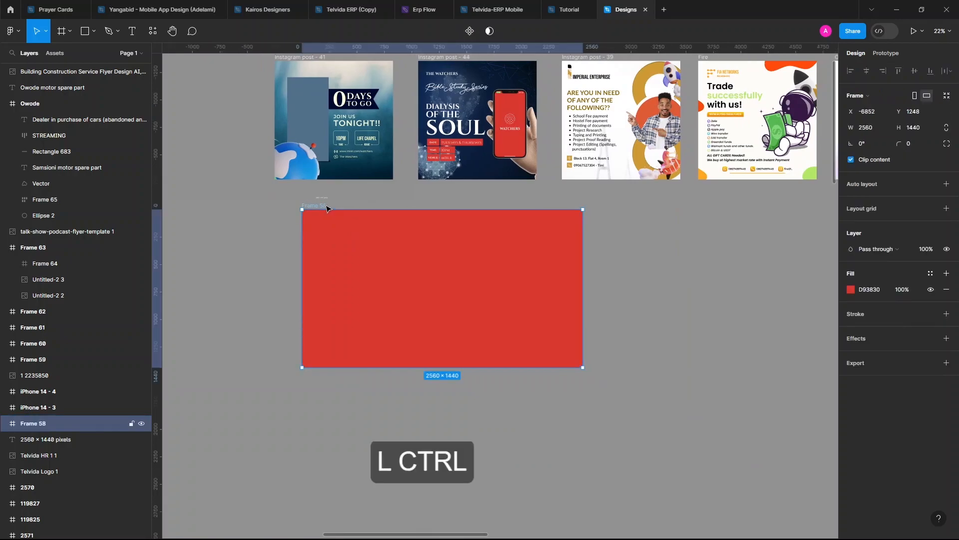
{"action": "key", "text": "ctrl+c"}
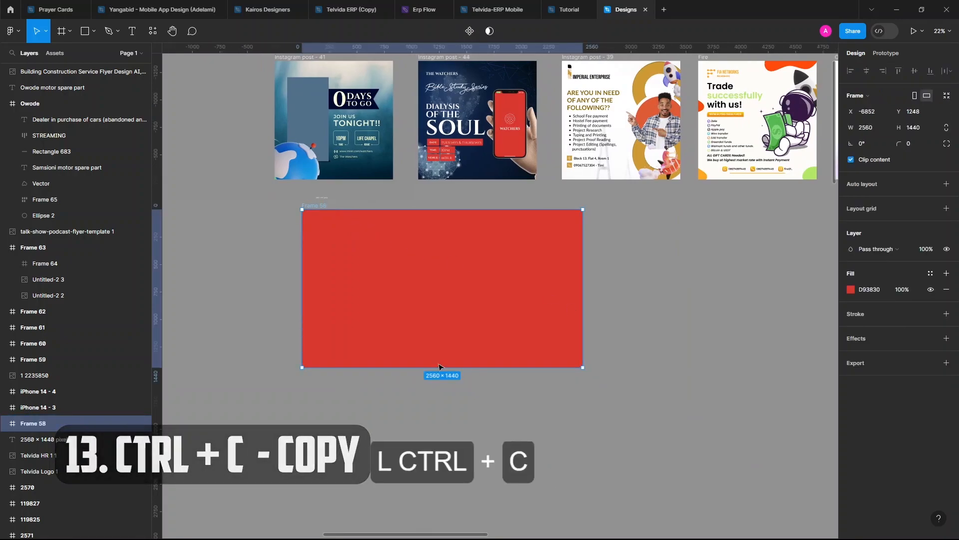
{"action": "key", "text": "ctrl+v"}
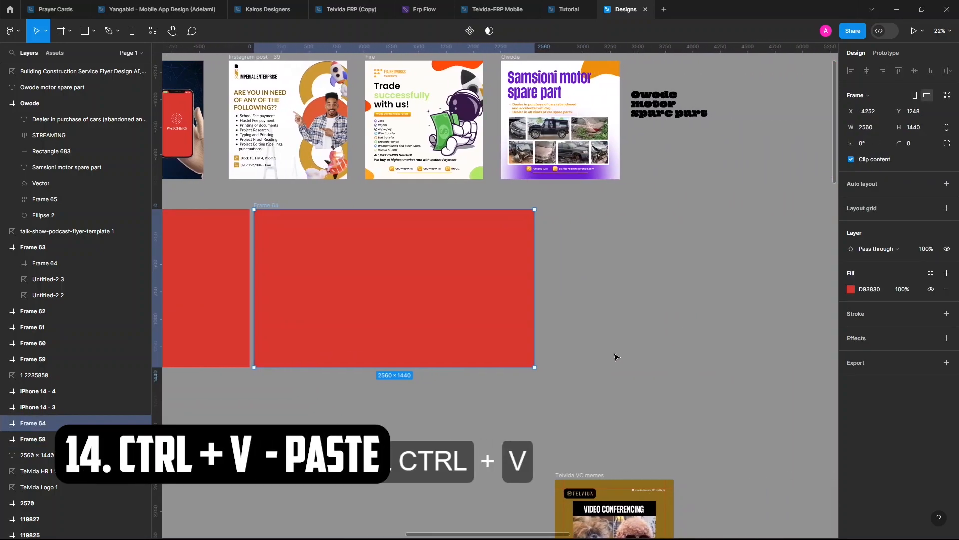
{"action": "key", "text": "ctrl+v"}
{"action": "scroll", "coordinate": [616, 357], "scroll_direction": "down", "scroll_amount": 3}
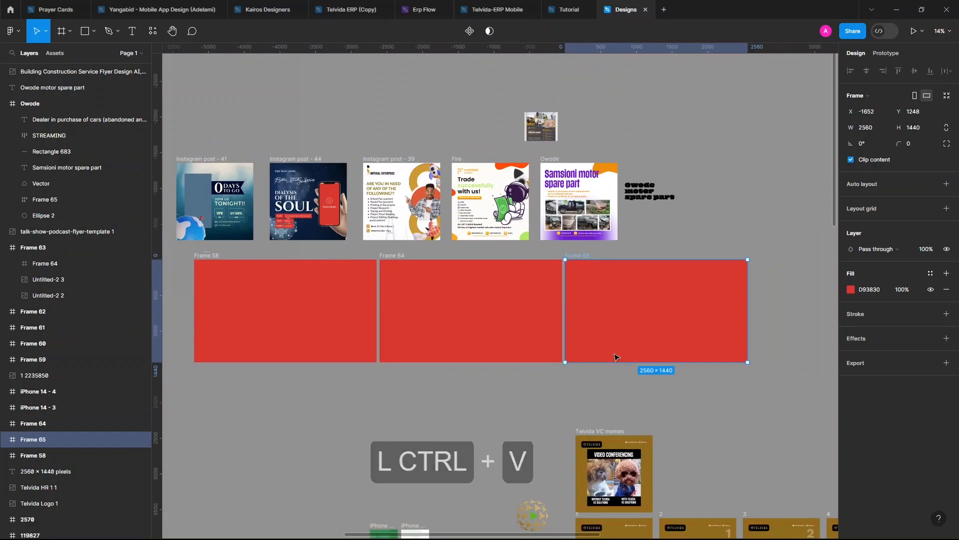
Cut the third red frame of the row, paste it below Frame 58, and move it to about X -8700, Y 3564.
{"action": "scroll", "coordinate": [615, 357], "scroll_direction": "up", "scroll_amount": 2}
{"action": "scroll", "coordinate": [616, 356], "scroll_direction": "up", "scroll_amount": 3}
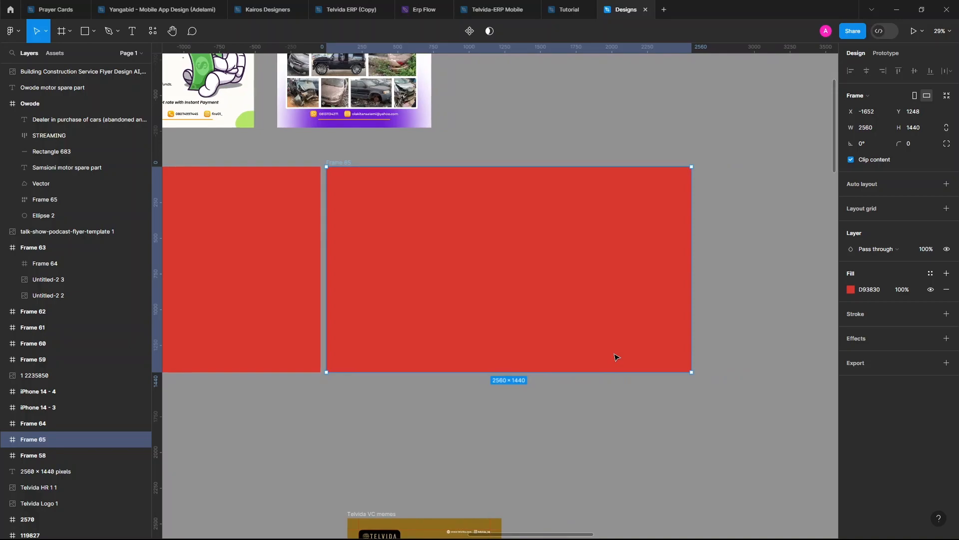
{"action": "key", "text": "ctrl+x"}
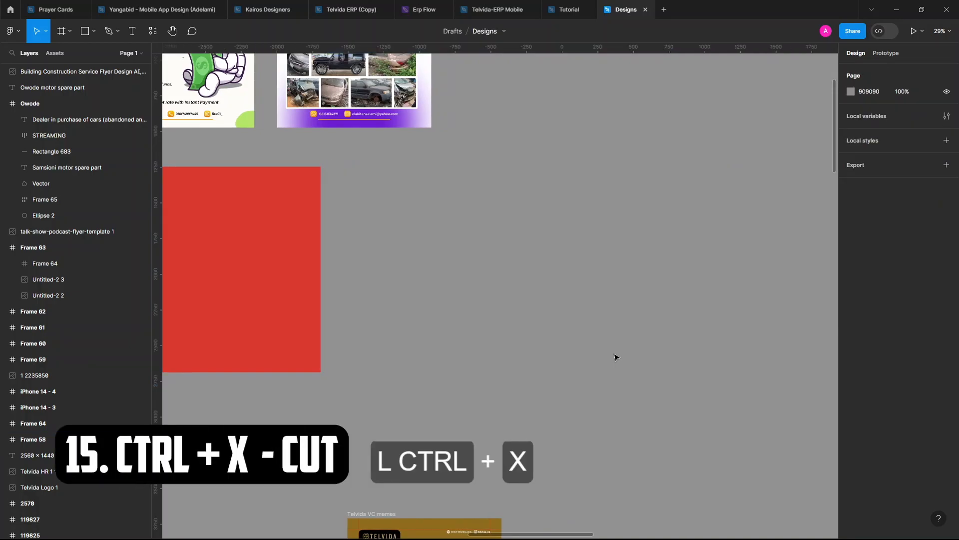
{"action": "scroll", "coordinate": [615, 357], "scroll_direction": "down", "scroll_amount": 5}
{"action": "key", "text": "ctrl+v"}
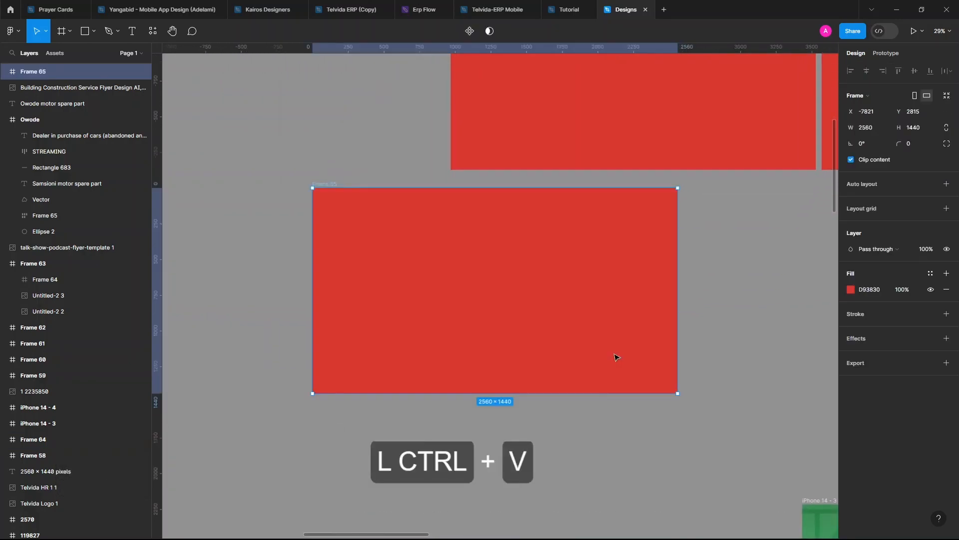
{"action": "left_click_drag", "start_coordinate": [563, 323], "coordinate": [437, 430]}
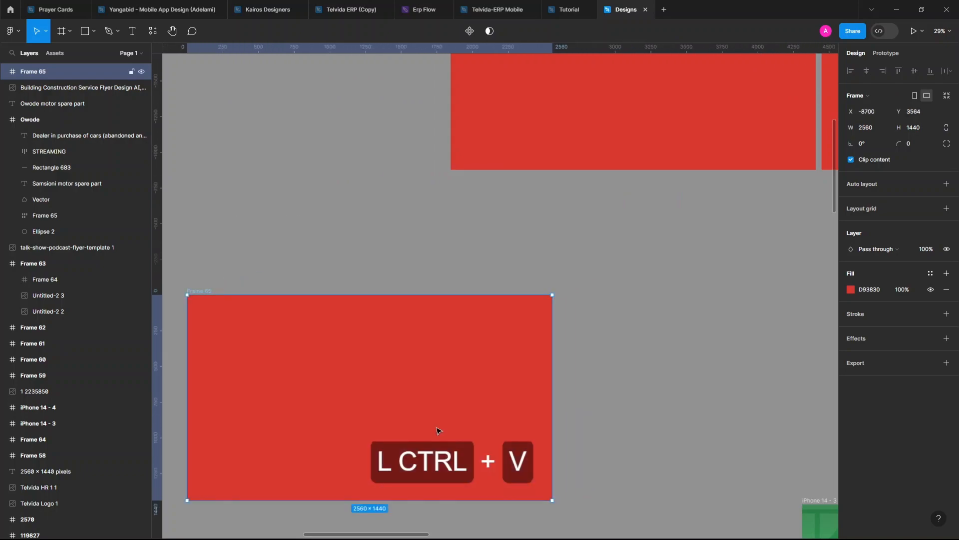
Copy the relocated red frame and paste one copy directly beside it.
{"action": "key", "text": "ctrl+c"}
{"action": "scroll", "coordinate": [437, 430], "scroll_direction": "up", "scroll_amount": 3}
{"action": "key", "text": "ctrl+v"}
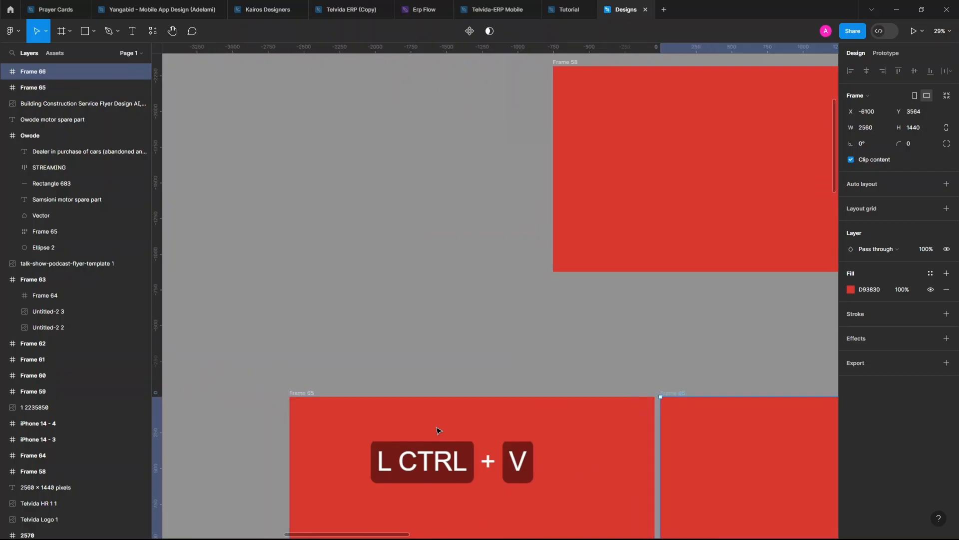
{"action": "scroll", "coordinate": [437, 431], "scroll_direction": "down", "scroll_amount": 5}
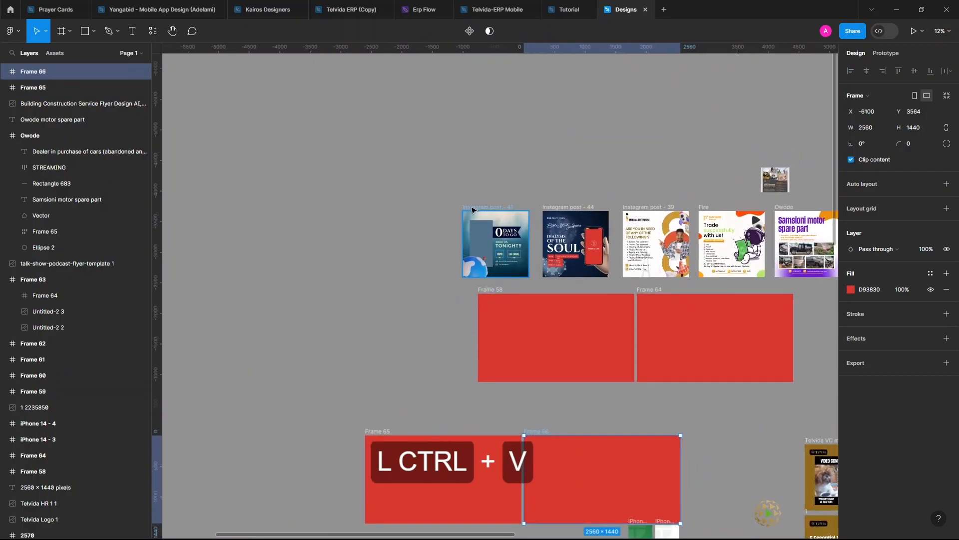
Copy the Instagram post - 41 frame, paste it onto the empty canvas, and delete the pasted copy.
{"action": "left_click", "coordinate": [472, 210]}
{"action": "key", "text": "ctrl+c"}
{"action": "left_click", "coordinate": [544, 120]}
{"action": "key", "text": "ctrl+v"}
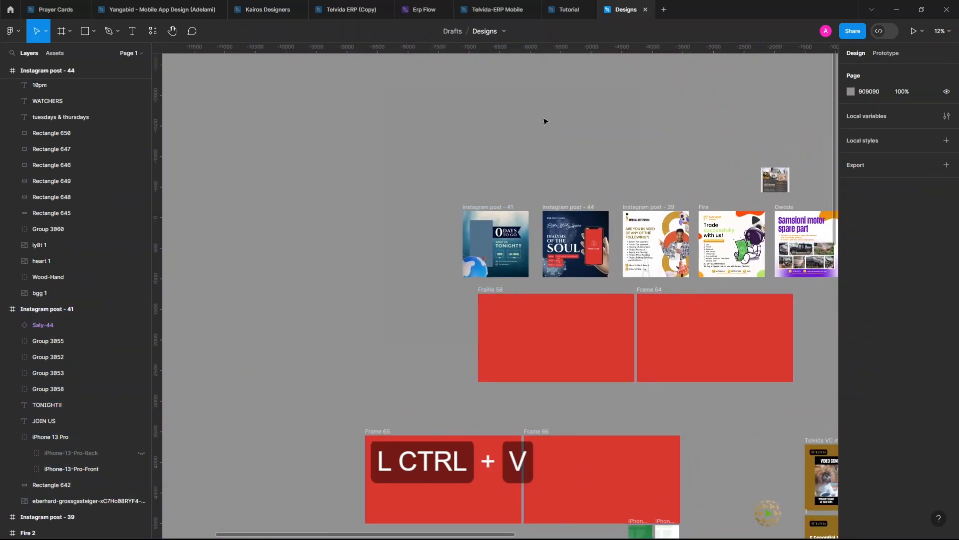
{"action": "key", "text": "Delete"}
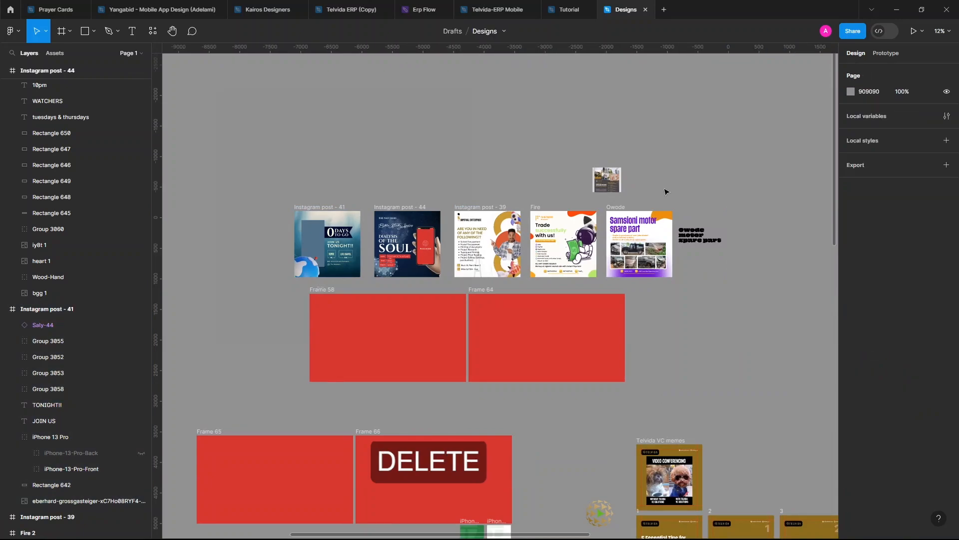
Replace the astronaut image in the Fire frame with the man Mask group copied from Instagram post - 39, and undo the replacement.
{"action": "left_click", "coordinate": [334, 294]}
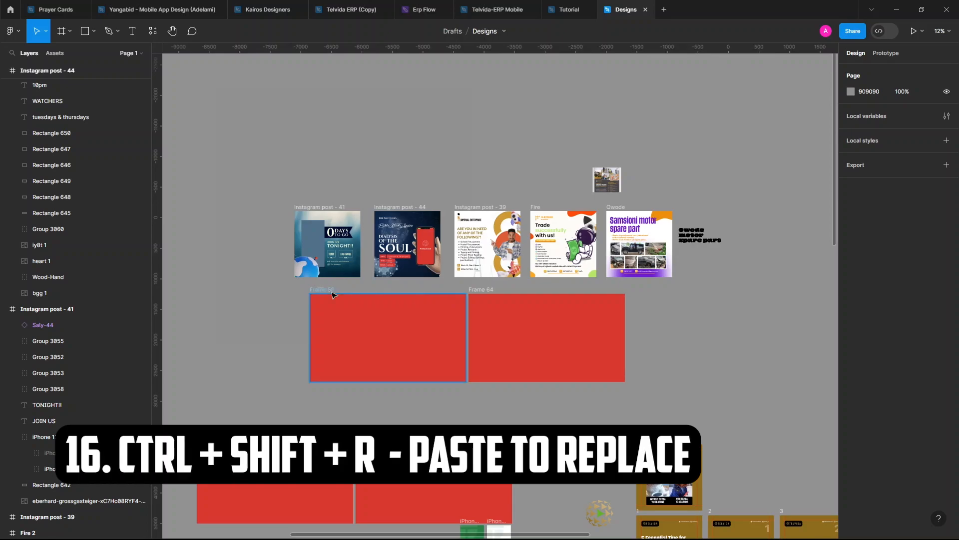
{"action": "scroll", "coordinate": [564, 282], "scroll_direction": "up", "scroll_amount": 5}
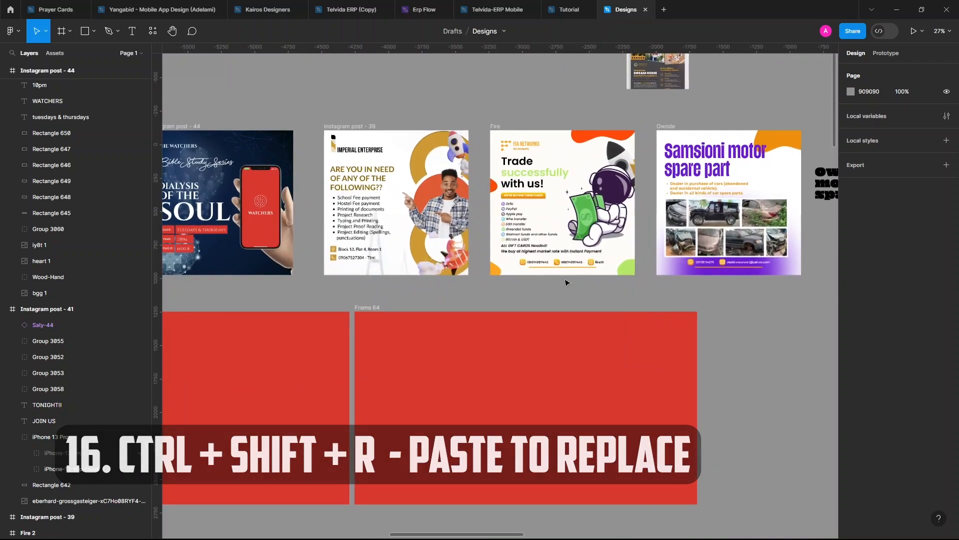
{"action": "left_click", "coordinate": [451, 190]}
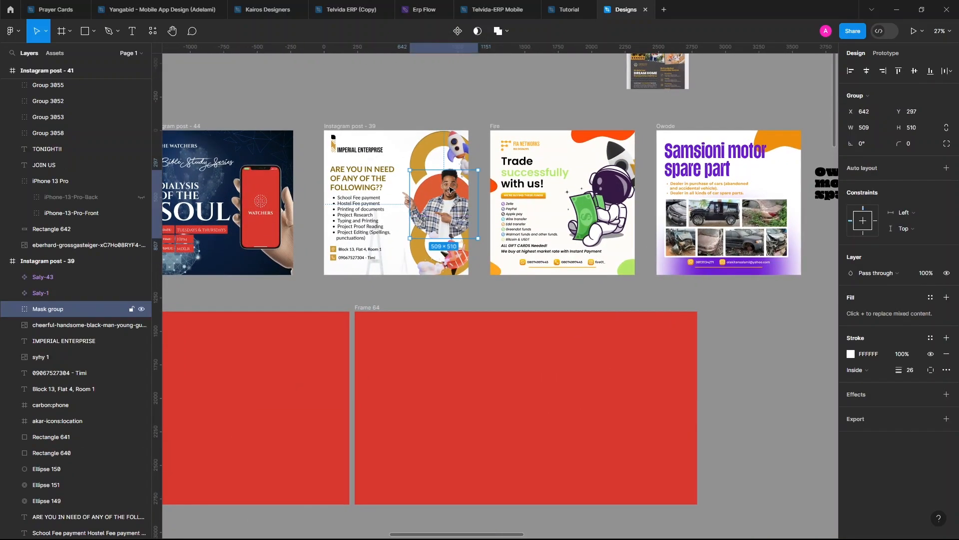
{"action": "scroll", "coordinate": [433, 215], "scroll_direction": "up", "scroll_amount": 3}
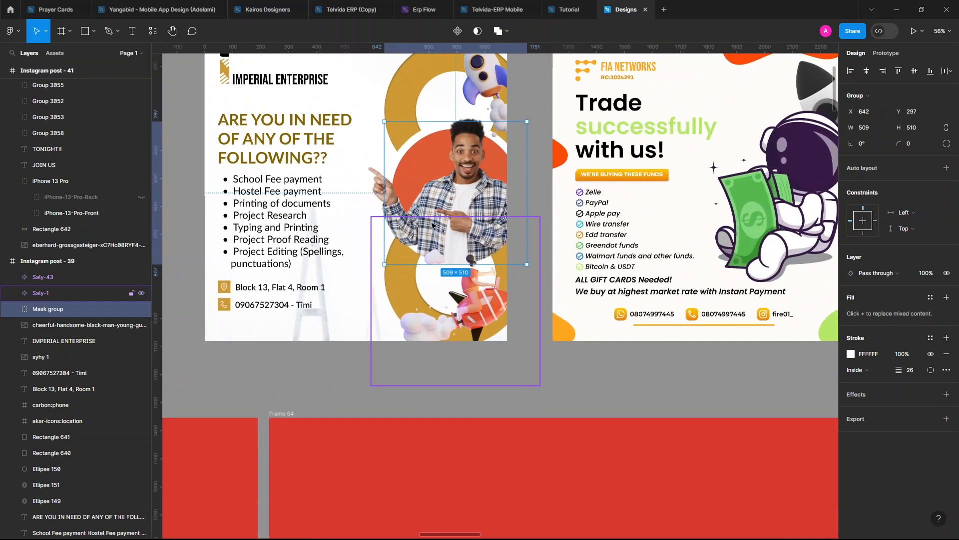
{"action": "key", "text": "ctrl+c"}
{"action": "scroll", "coordinate": [492, 216], "scroll_direction": "right", "scroll_amount": 5}
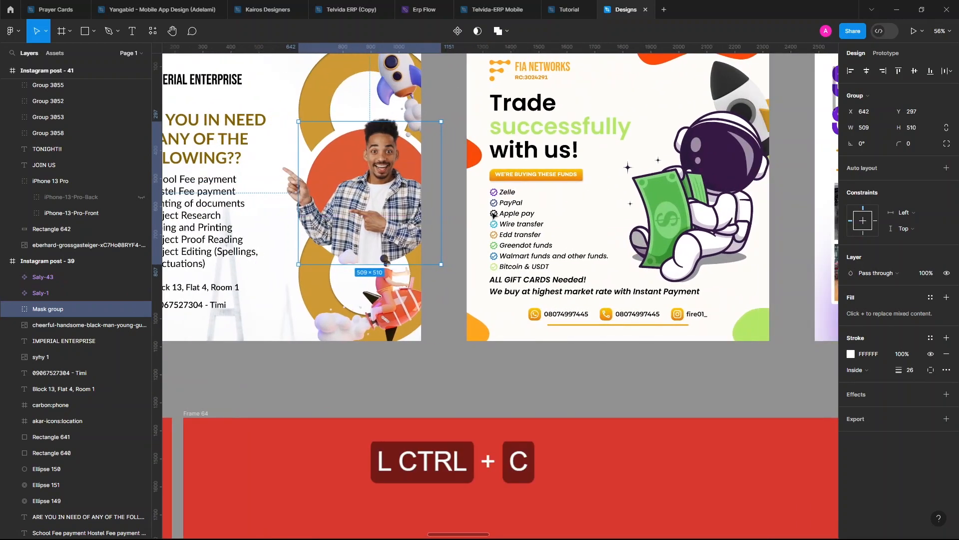
{"action": "left_click", "coordinate": [563, 196]}
{"action": "key", "text": "ctrl+shift+r"}
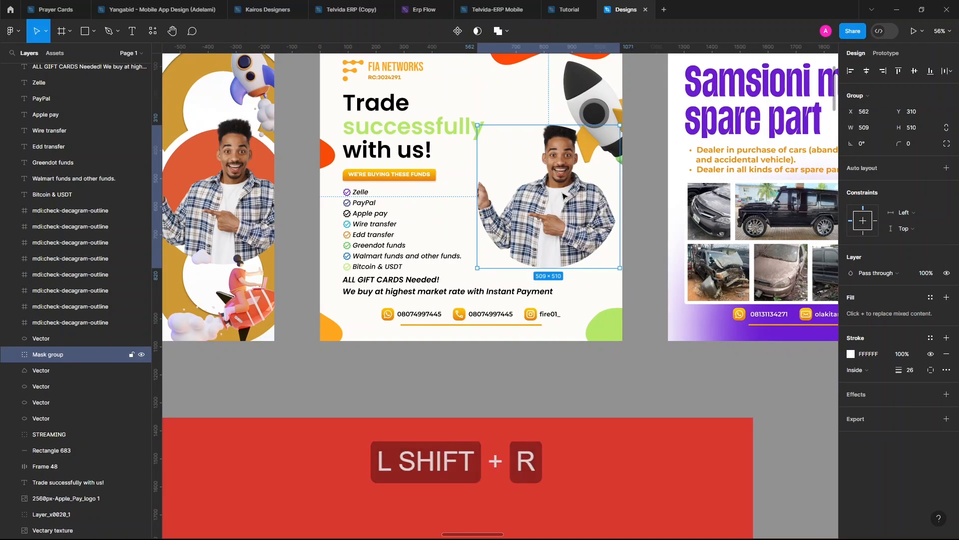
{"action": "key", "text": "ctrl+z"}
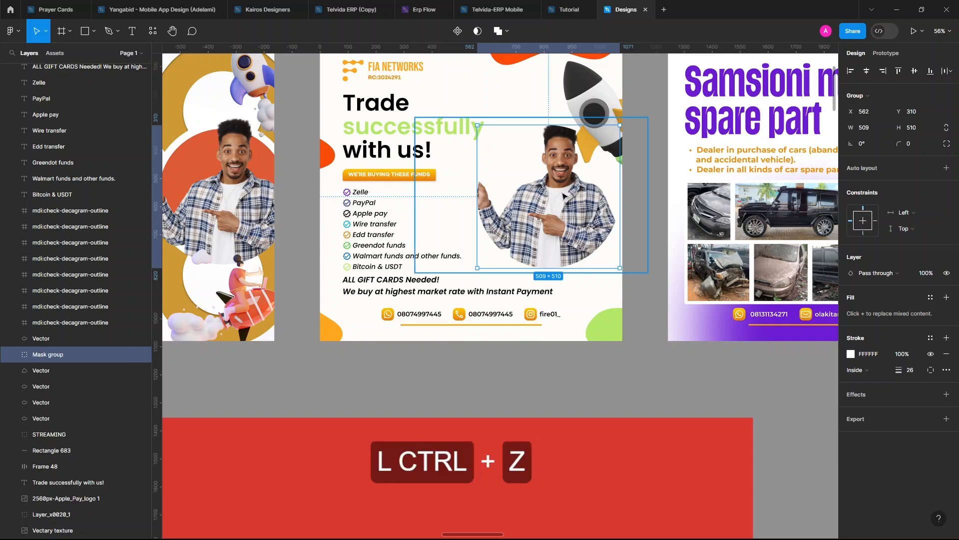
{"action": "key", "text": "ctrl+z"}
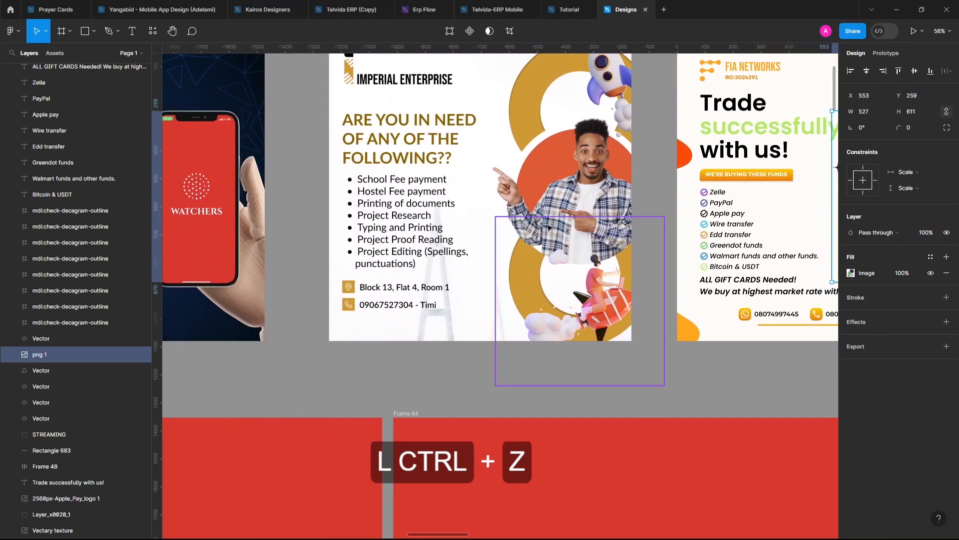
Copy the Wood-Hand phone group from Instagram post - 44 and paste it to replace the astronaut image in the Fire frame.
{"action": "left_click", "coordinate": [199, 207]}
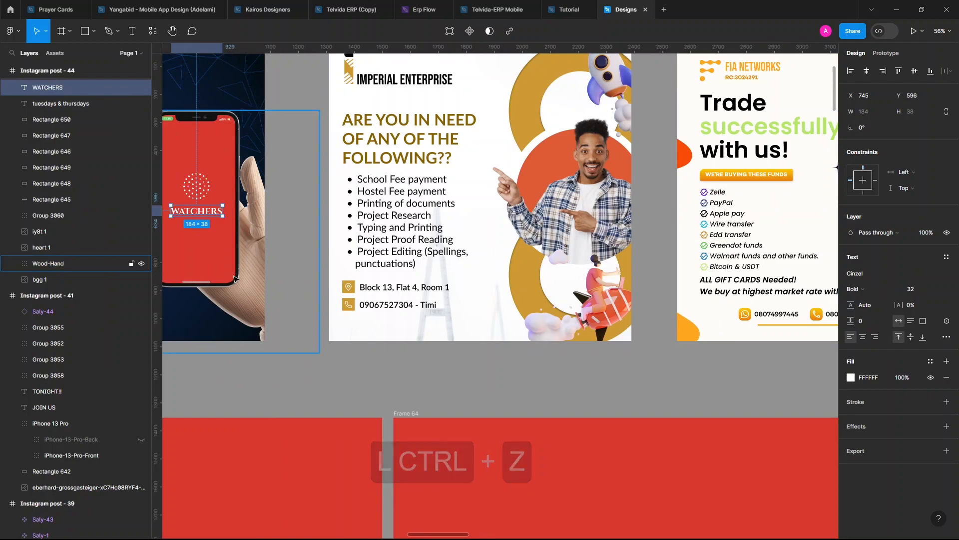
{"action": "left_click", "coordinate": [247, 190]}
{"action": "scroll", "coordinate": [236, 279], "scroll_direction": "left", "scroll_amount": 5}
{"action": "key", "text": "ctrl+c"}
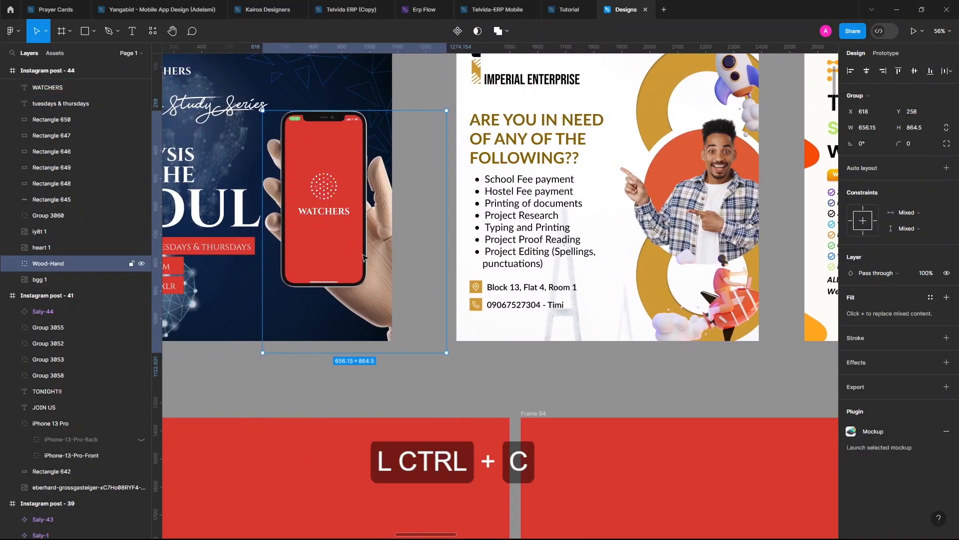
{"action": "scroll", "coordinate": [385, 248], "scroll_direction": "right", "scroll_amount": 10}
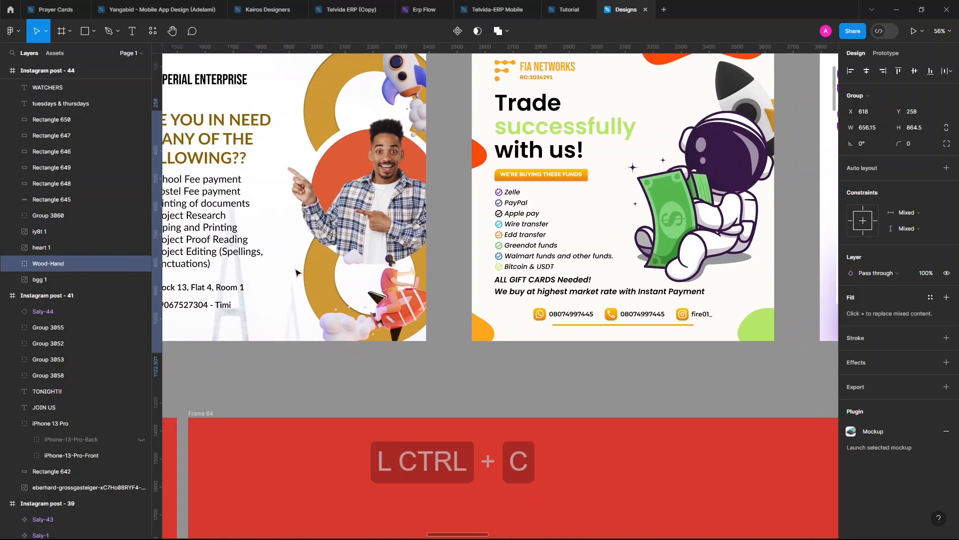
{"action": "scroll", "coordinate": [489, 274], "scroll_direction": "right", "scroll_amount": 6}
{"action": "left_click", "coordinate": [456, 231]}
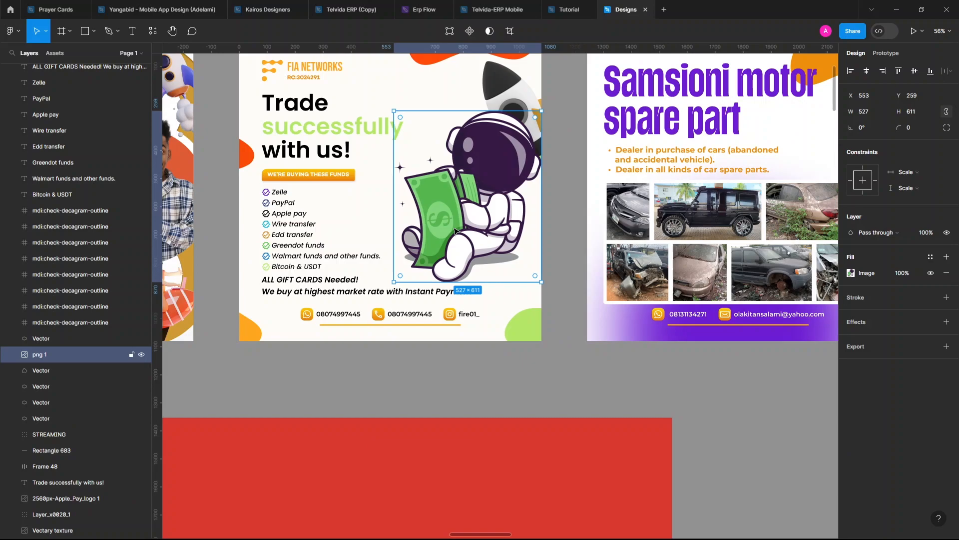
{"action": "key", "text": "ctrl+shift+r"}
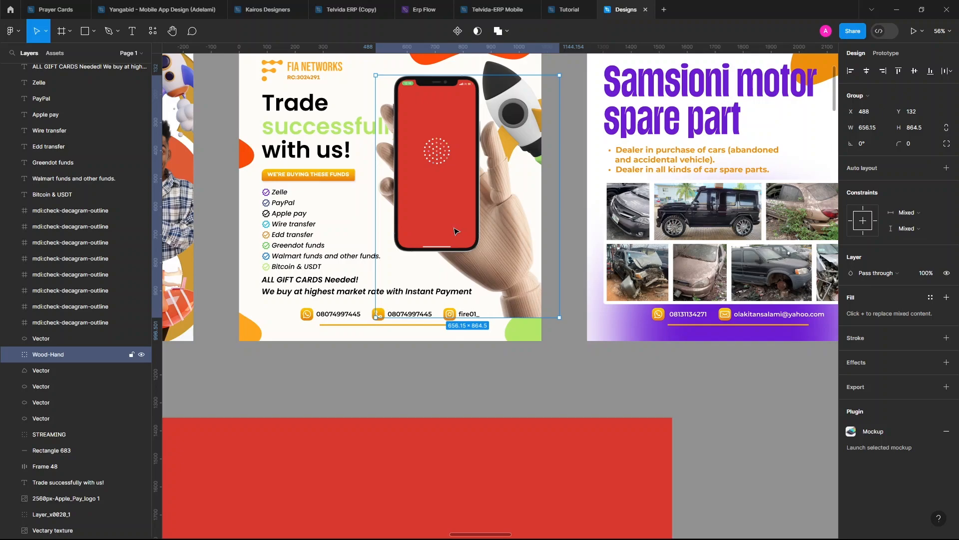
Copy the Samsioni motor spare part heading from the Owode frame and paste it to replace the phone group in the Fire frame.
{"action": "left_click", "coordinate": [658, 109]}
{"action": "key", "text": "ctrl+c"}
{"action": "left_click", "coordinate": [471, 203]}
{"action": "key", "text": "ctrl+v"}
{"action": "key", "text": "shift+r"}
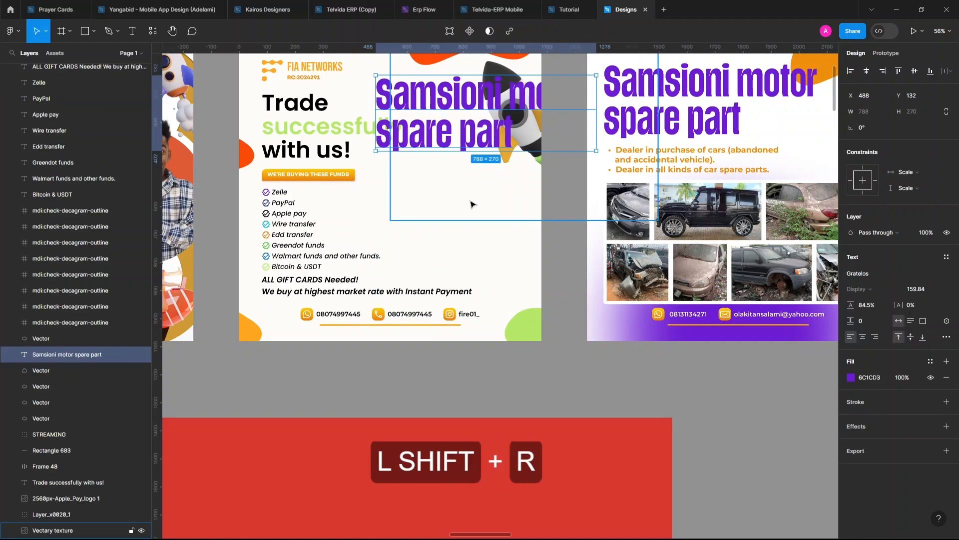
Undo the heading and phone group replacements in the Fire frame.
{"action": "key", "text": "ctrl+z"}
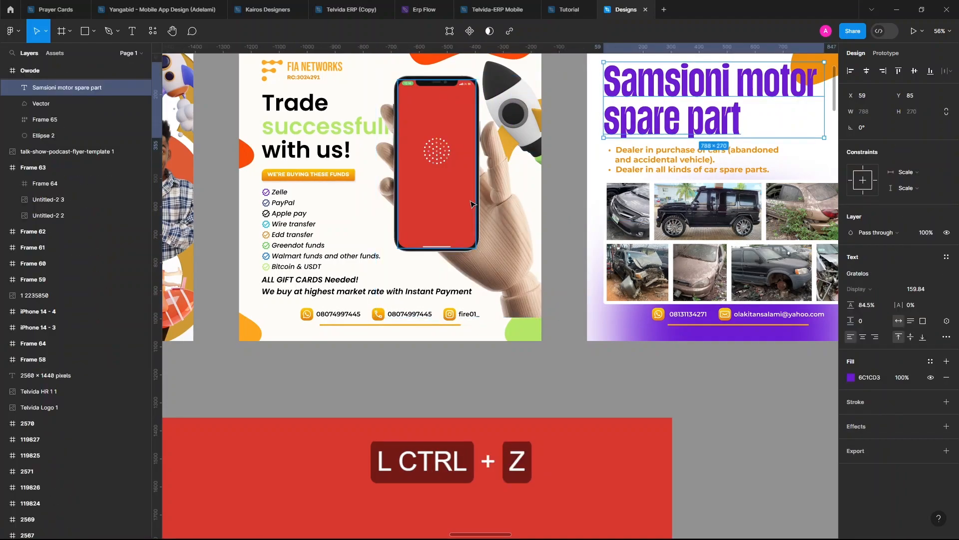
{"action": "key", "text": "ctrl+z"}
{"action": "key", "text": "ctrl+z"}
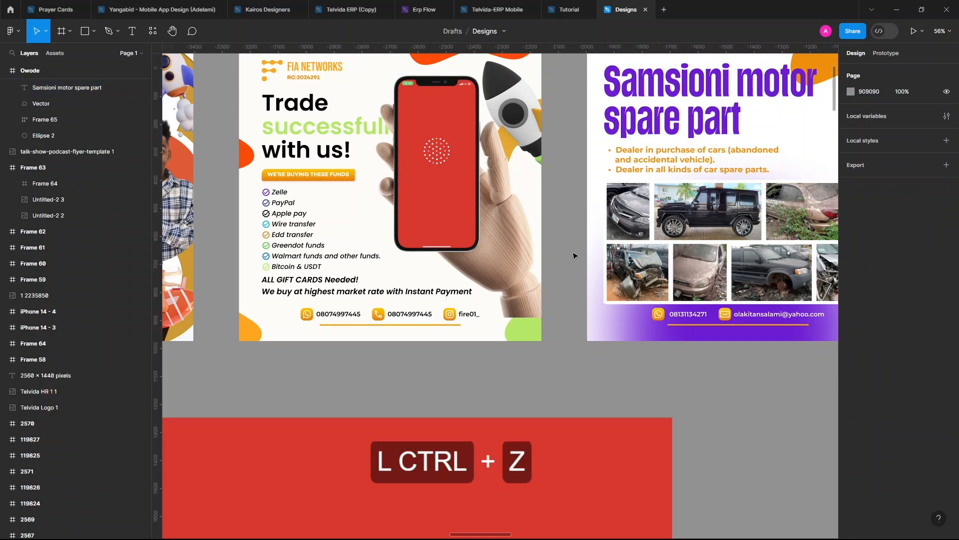
{"action": "key", "text": "ctrl+z"}
{"action": "scroll", "coordinate": [573, 255], "scroll_direction": "left", "scroll_amount": 6}
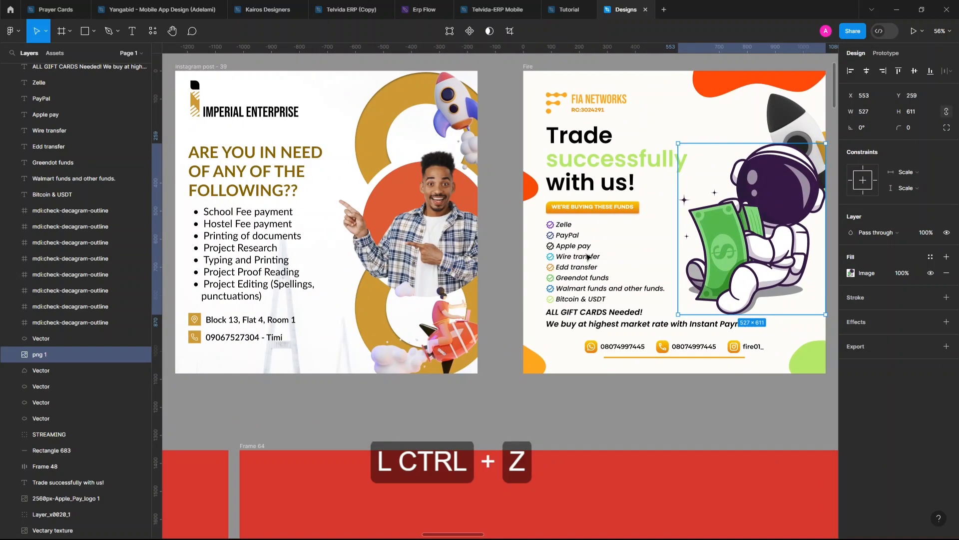
Navigate to an empty canvas area, select the 2560px-Apple_Pay_logo 1 layer, and zoom the view to that selection.
{"action": "scroll", "coordinate": [594, 250], "scroll_direction": "up", "scroll_amount": 3}
{"action": "scroll", "coordinate": [594, 250], "scroll_direction": "up", "scroll_amount": 4}
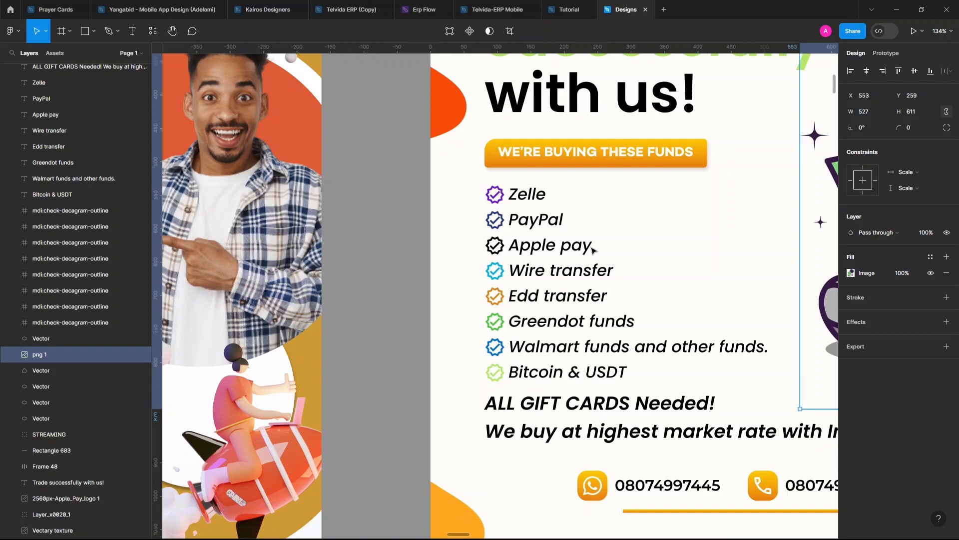
{"action": "scroll", "coordinate": [592, 250], "scroll_direction": "down", "scroll_amount": 5, "text": "ctrl"}
{"action": "scroll", "coordinate": [592, 250], "scroll_direction": "down", "scroll_amount": 2}
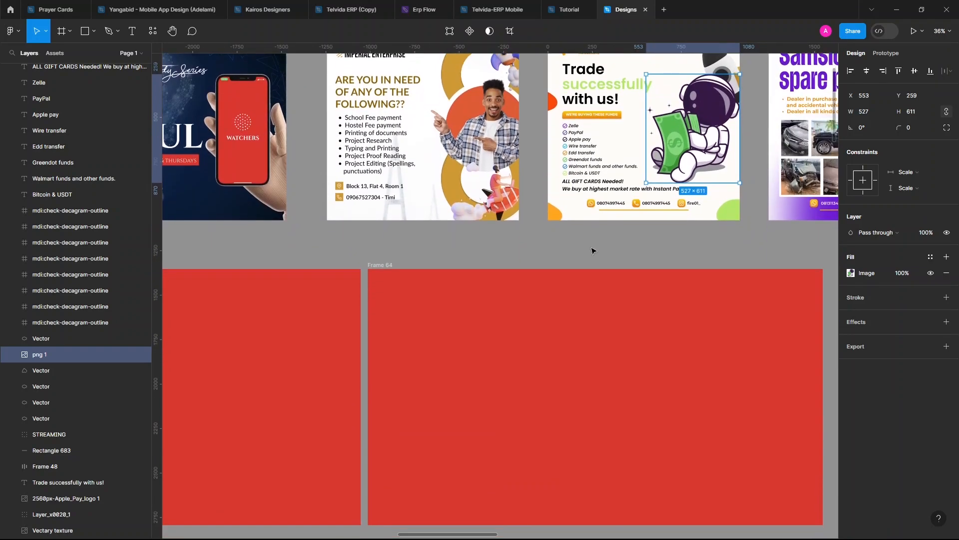
{"action": "scroll", "coordinate": [592, 249], "scroll_direction": "down", "scroll_amount": 3}
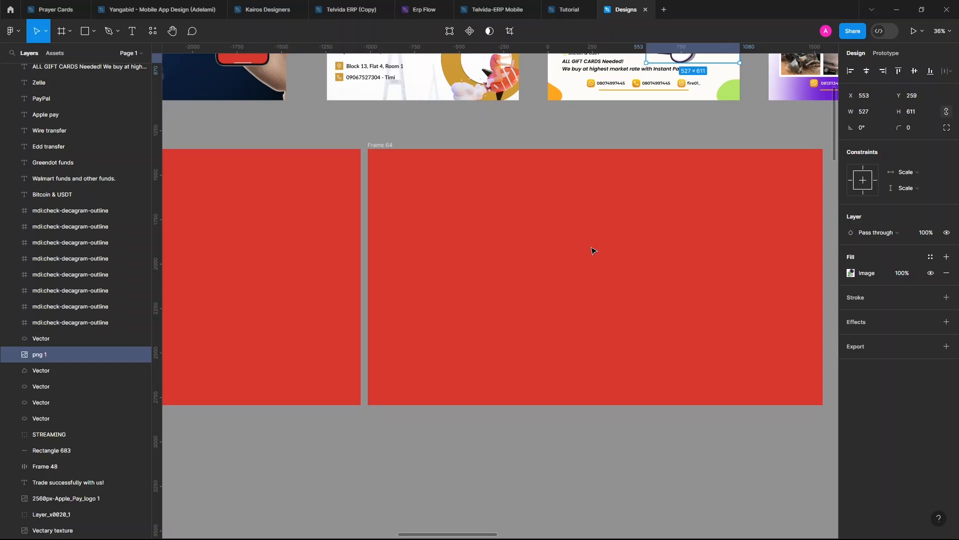
{"action": "scroll", "coordinate": [592, 249], "scroll_direction": "down", "scroll_amount": 15}
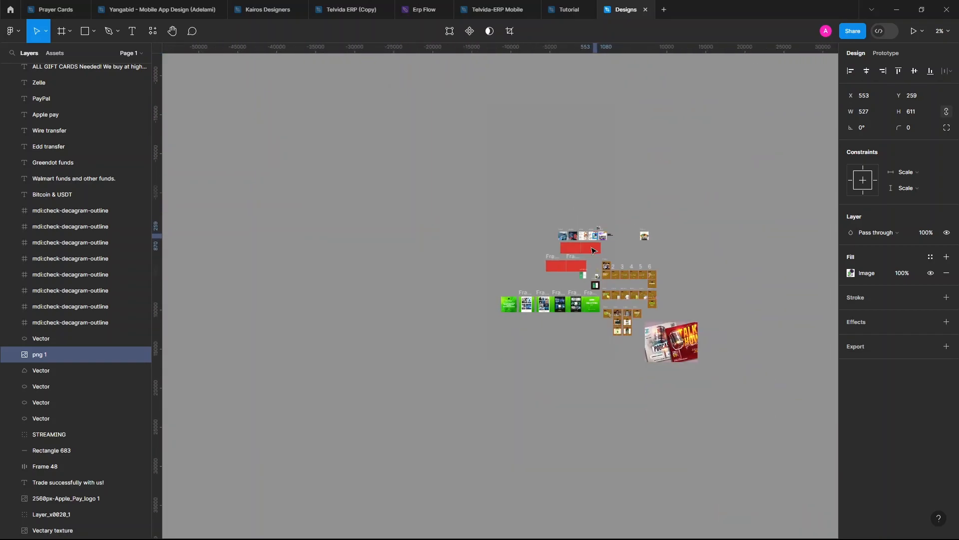
{"action": "scroll", "coordinate": [592, 250], "scroll_direction": "left", "scroll_amount": 20}
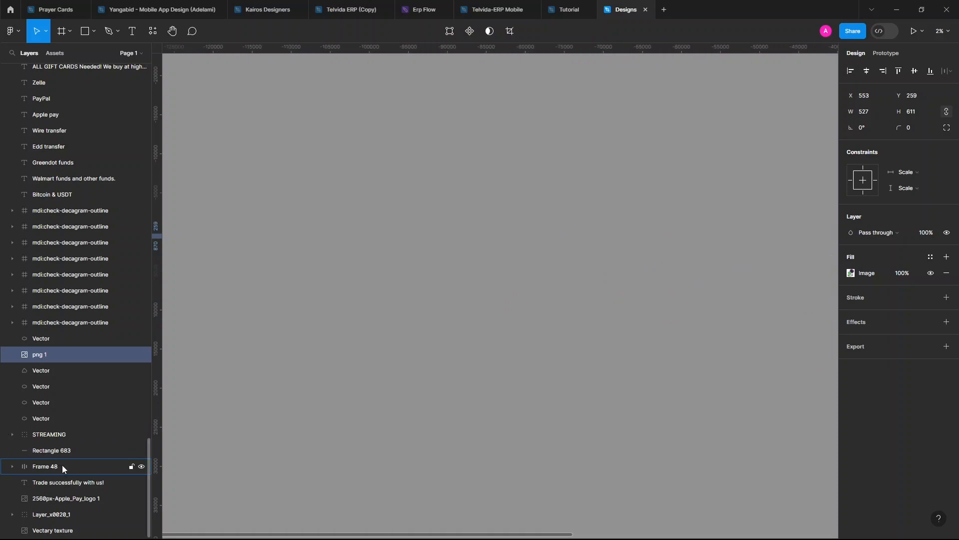
{"action": "left_click", "coordinate": [65, 498]}
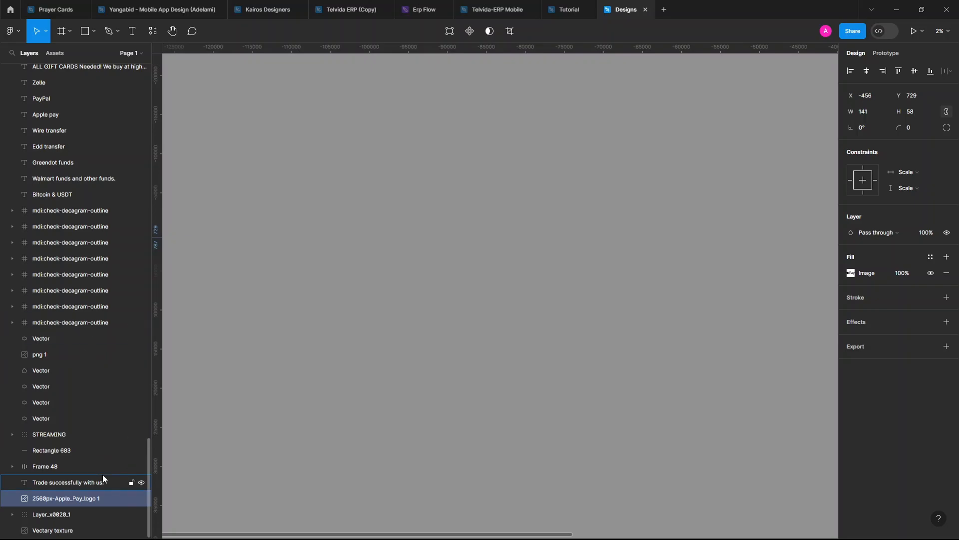
{"action": "key", "text": "shift+2"}
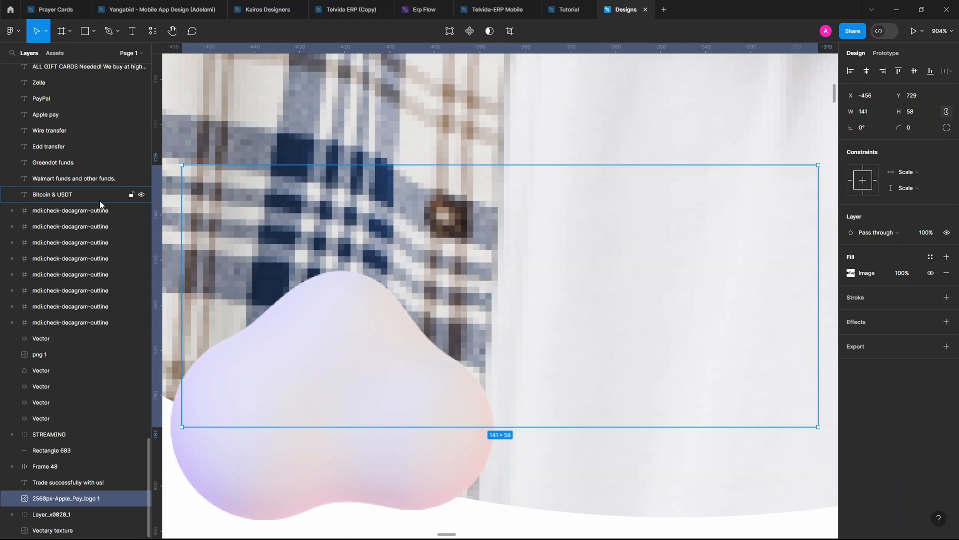
Zoom to selection on the uppermost mdi:check-decagram-outline icon under Bitcoin & USDT, and on the Instagram post - 39 frame.
{"action": "left_click", "coordinate": [73, 214]}
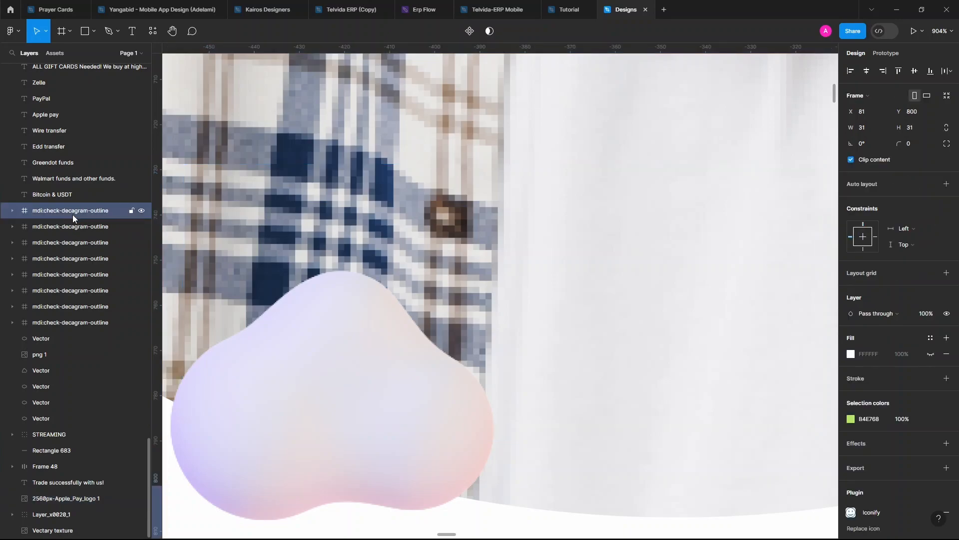
{"action": "key", "text": "shift+2"}
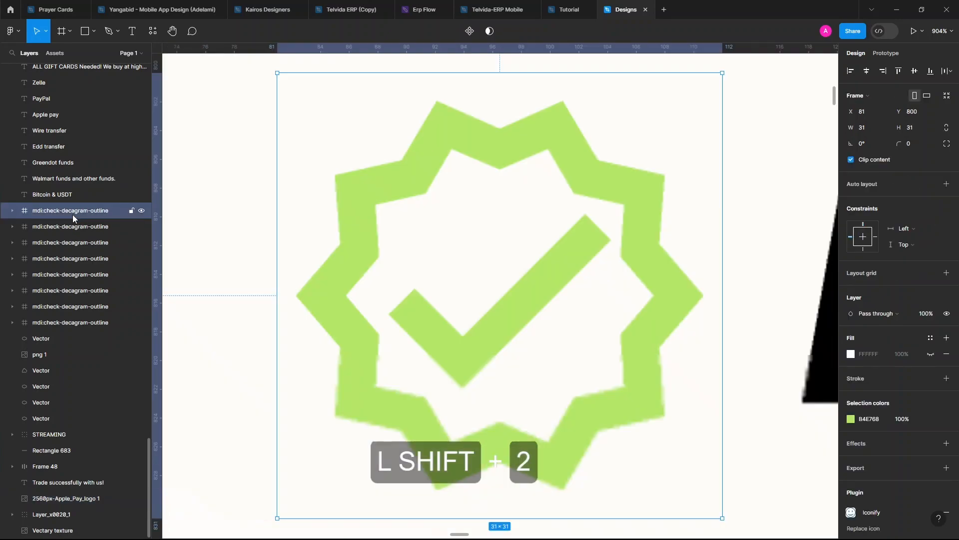
{"action": "scroll", "coordinate": [87, 186], "scroll_direction": "up", "scroll_amount": 10}
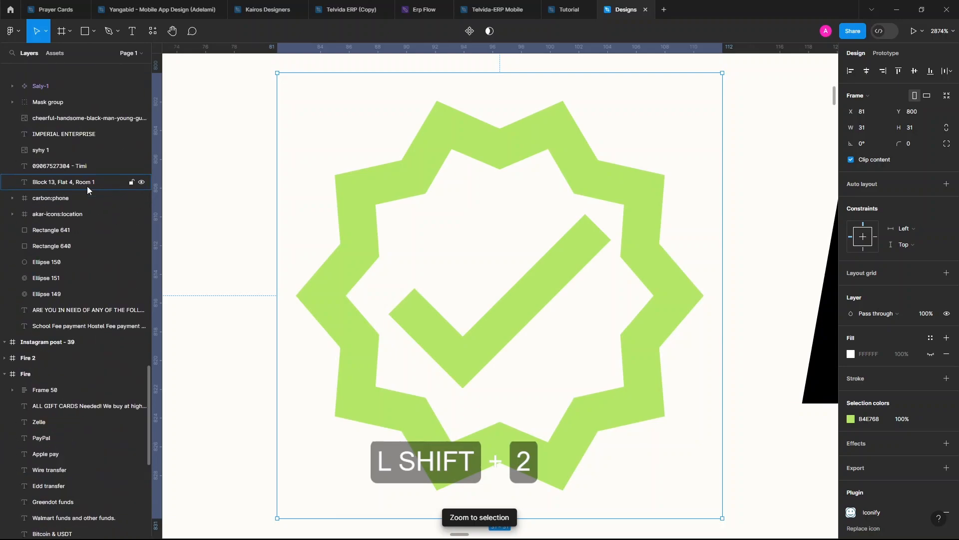
{"action": "left_click", "coordinate": [61, 270]}
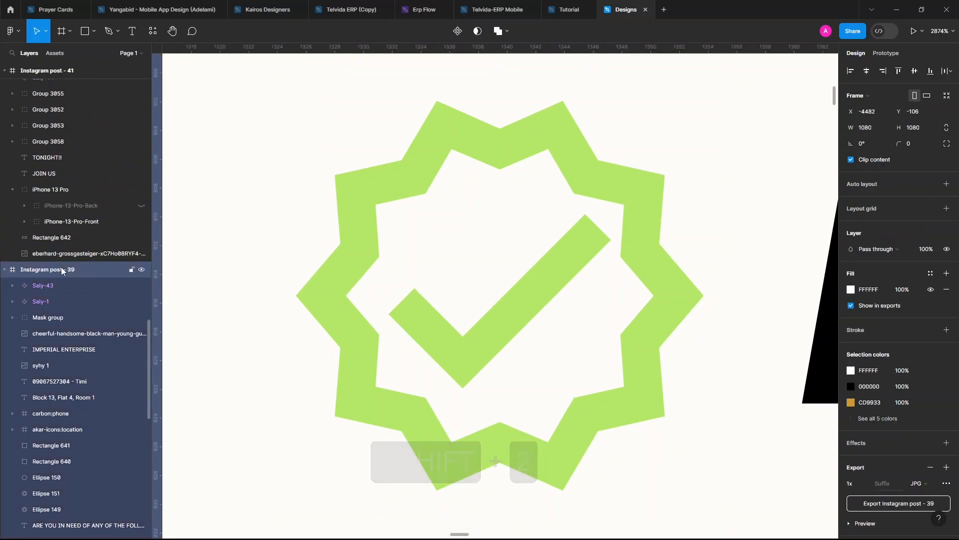
{"action": "key", "text": "shift+2"}
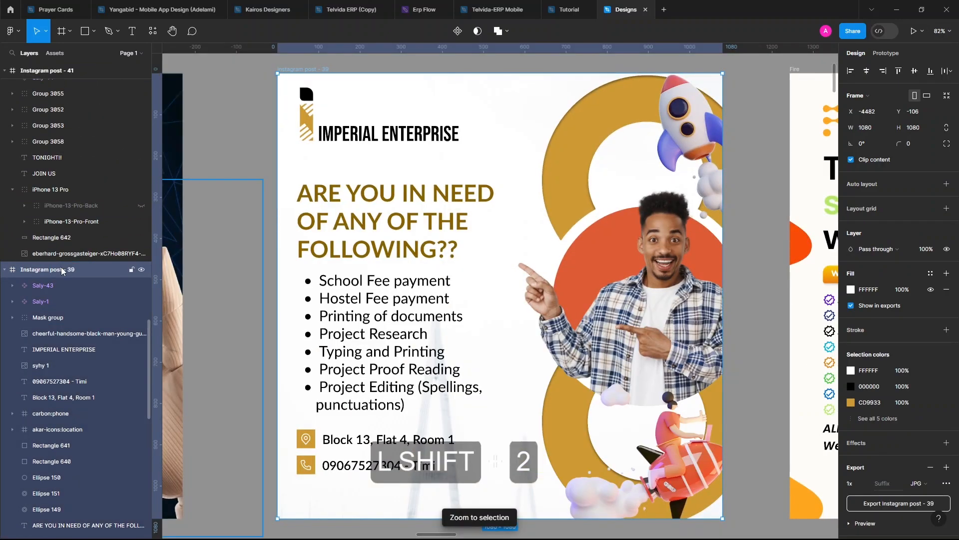
Zoom in on the canvas in repeated steps with the Zoom in shortcut.
{"action": "scroll", "coordinate": [543, 243], "scroll_direction": "down", "scroll_amount": 10}
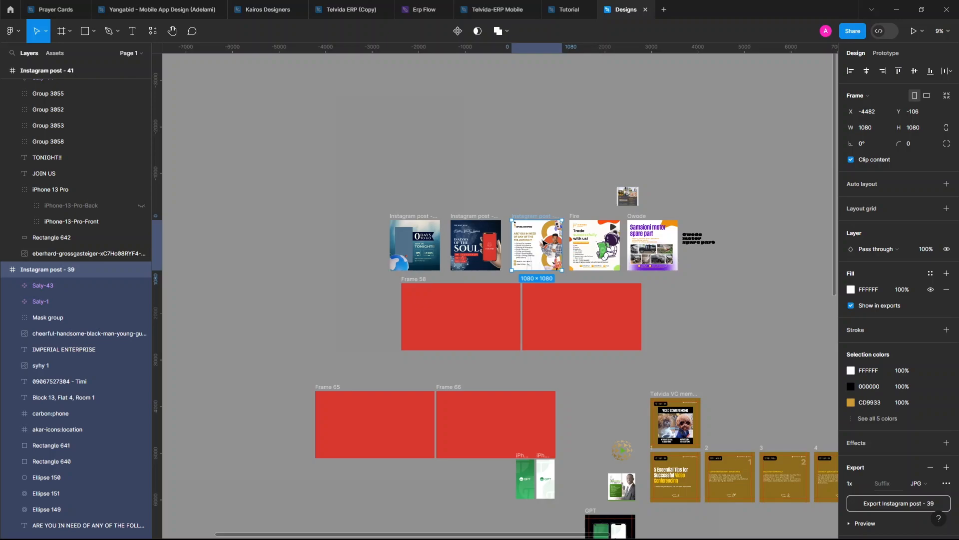
{"action": "key", "text": "ctrl+equal"}
{"action": "key", "text": "ctrl+equal"}
{"action": "key", "text": "ctrl+equal"}
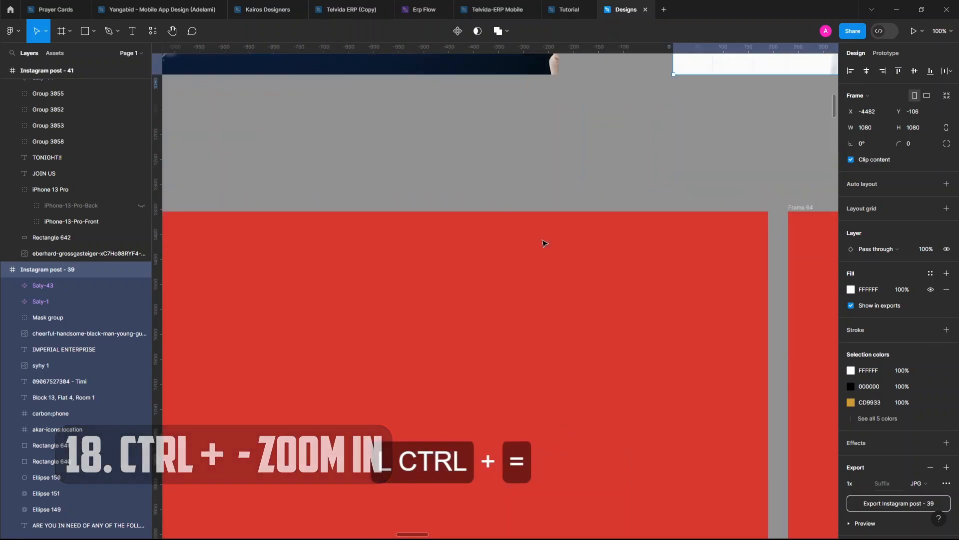
{"action": "key", "text": "ctrl+equal"}
{"action": "key", "text": "ctrl+equal"}
{"action": "key", "text": "ctrl+equal"}
Zoom out with the Zoom out shortcut to about 3% to view all the designs.
{"action": "key", "text": "ctrl+minus"}
{"action": "key", "text": "ctrl+minus"}
{"action": "key", "text": "ctrl+minus"}
{"action": "key", "text": "ctrl+minus"}
{"action": "key", "text": "ctrl+minus"}
{"action": "key", "text": "ctrl+minus"}
{"action": "key", "text": "ctrl+minus"}
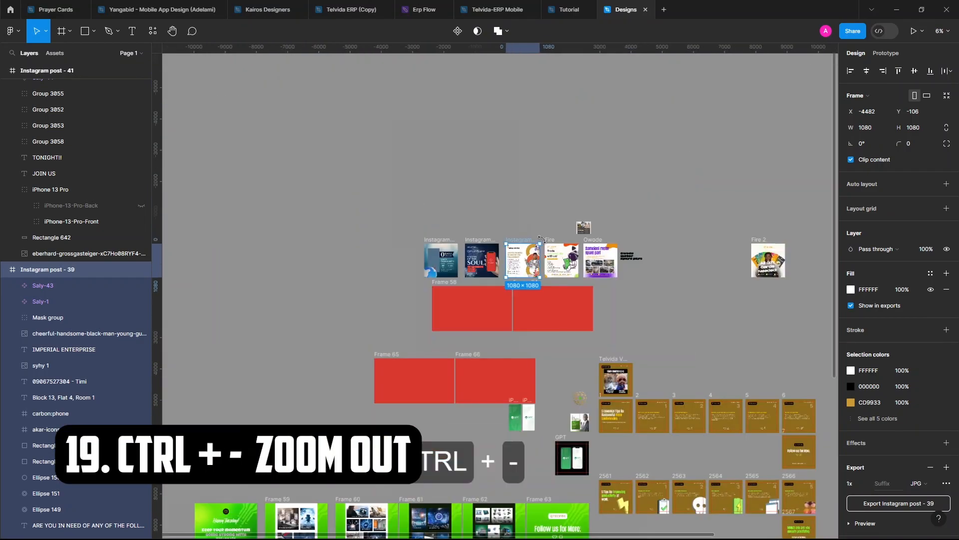
{"action": "key", "text": "ctrl+minus"}
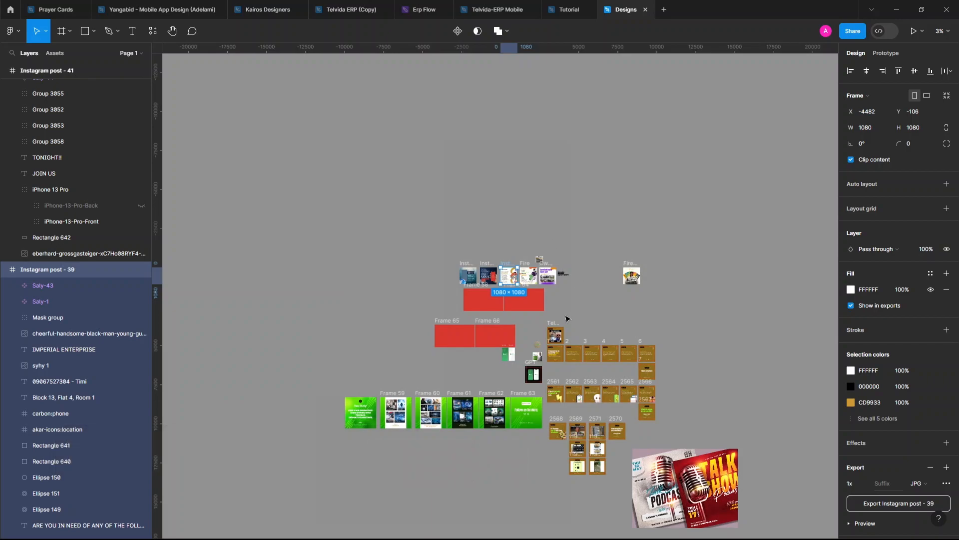
{"action": "scroll", "coordinate": [565, 317], "scroll_direction": "up", "scroll_amount": 5}
{"action": "scroll", "coordinate": [565, 330], "scroll_direction": "up", "scroll_amount": 2}
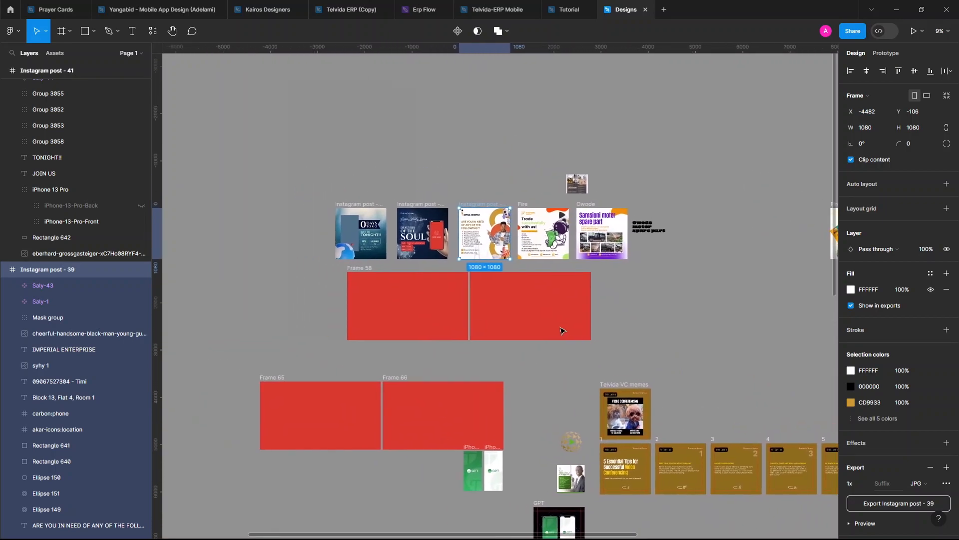
{"action": "scroll", "coordinate": [356, 285], "scroll_direction": "up", "scroll_amount": 3}
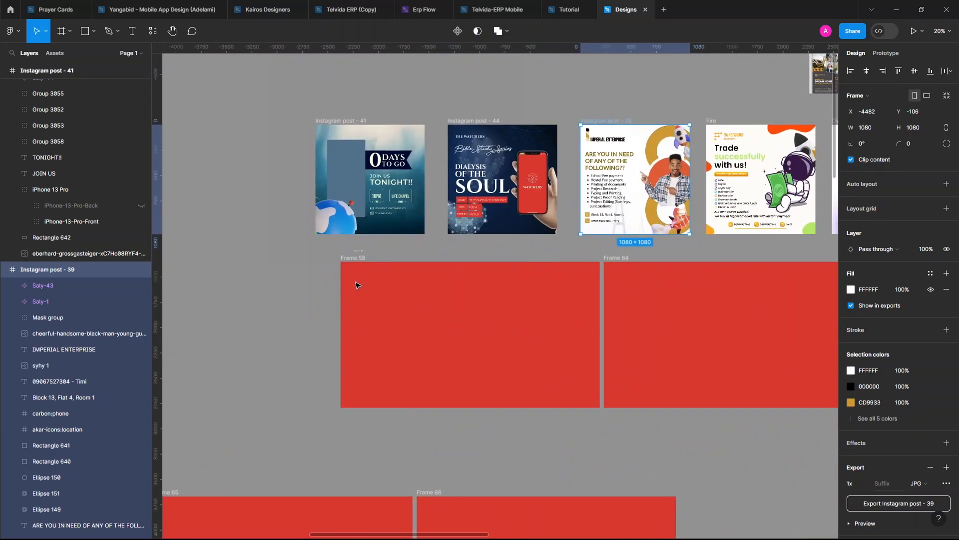
Select Frame 58 and use the opacity shortcuts to step its layer opacity from 10% up through 90% and on to 100%.
{"action": "left_click", "coordinate": [365, 258]}
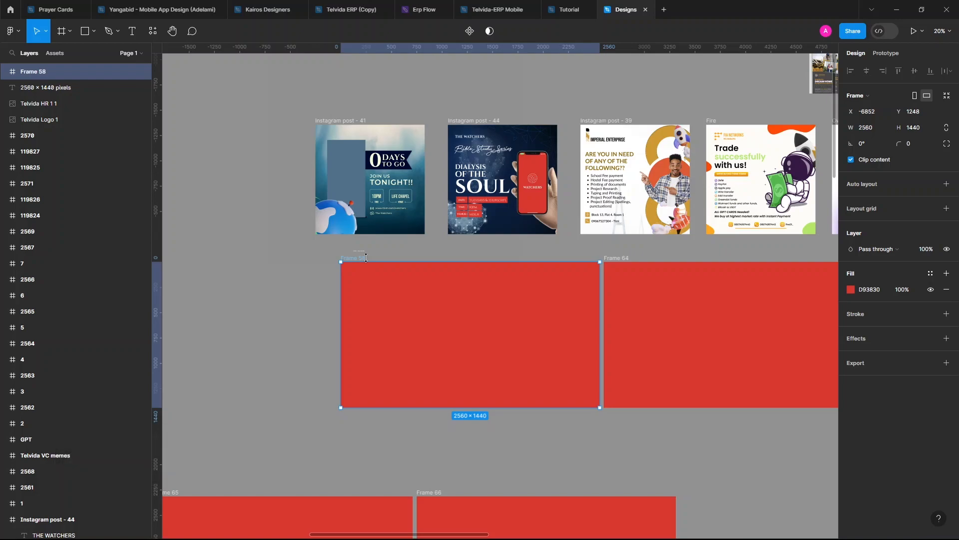
{"action": "key", "text": "1"}
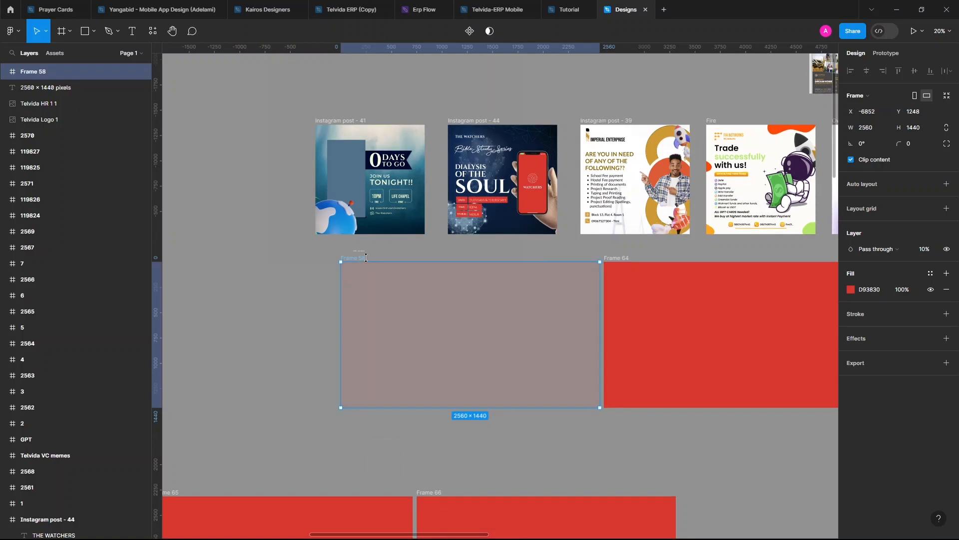
{"action": "key", "text": "2"}
{"action": "key", "text": "3"}
{"action": "key", "text": "2"}
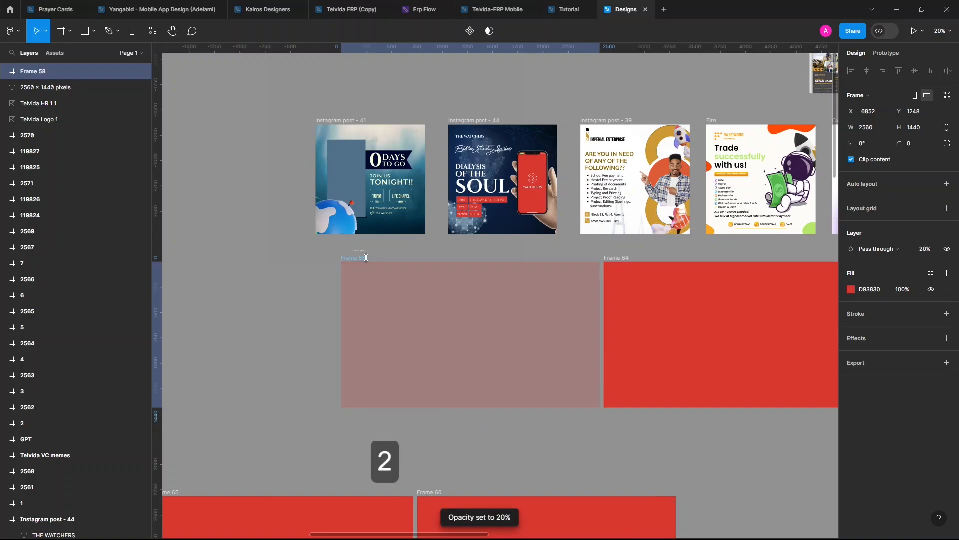
{"action": "key", "text": "4"}
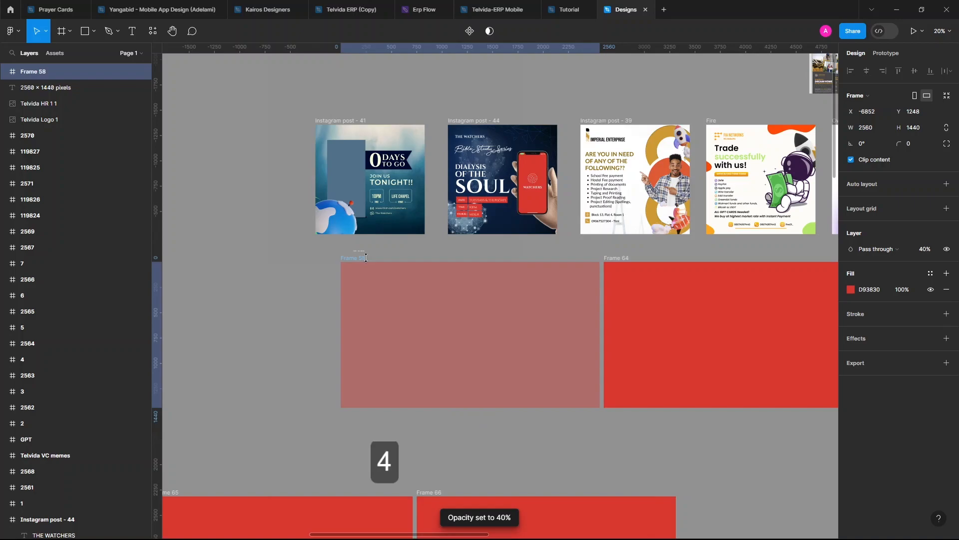
{"action": "key", "text": "3"}
{"action": "key", "text": "5"}
{"action": "key", "text": "6"}
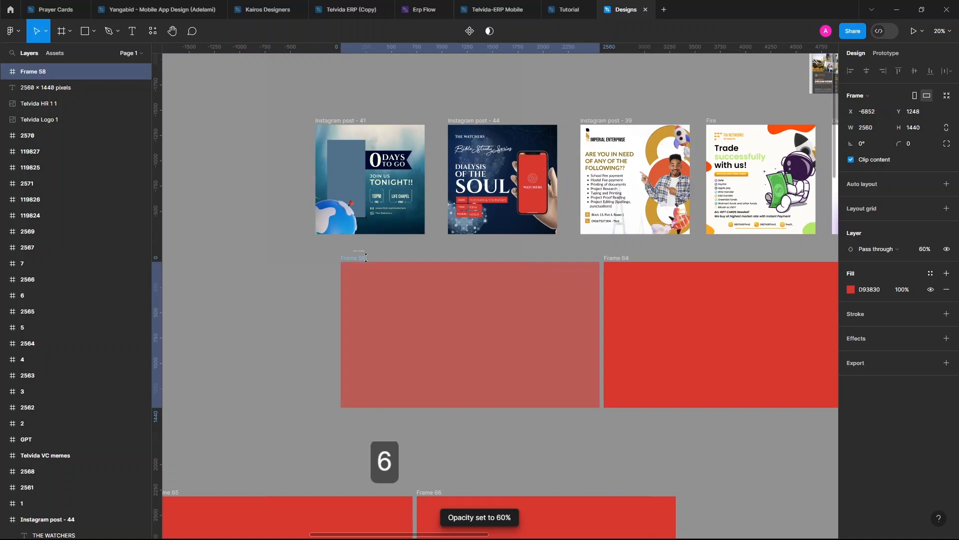
{"action": "key", "text": "7"}
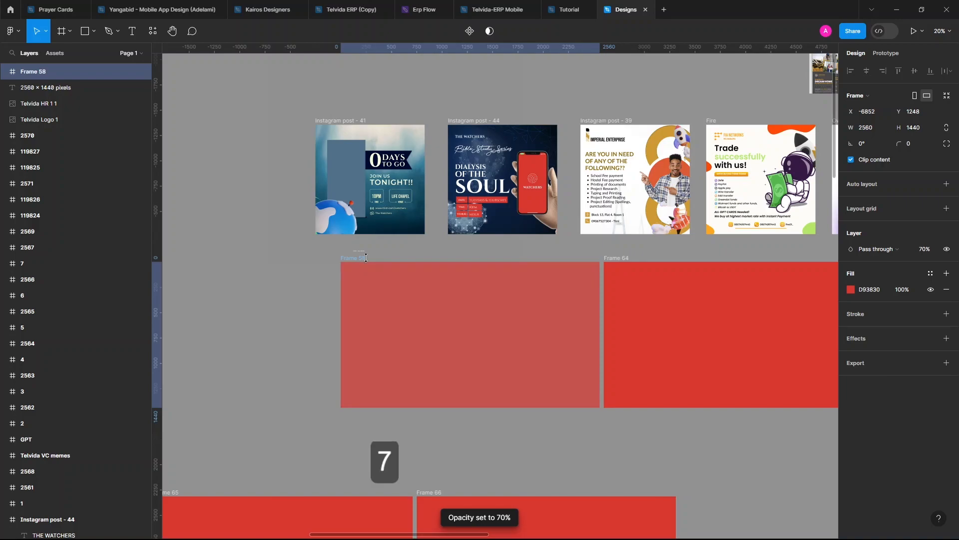
{"action": "key", "text": "8"}
{"action": "key", "text": "9"}
{"action": "key", "text": "0"}
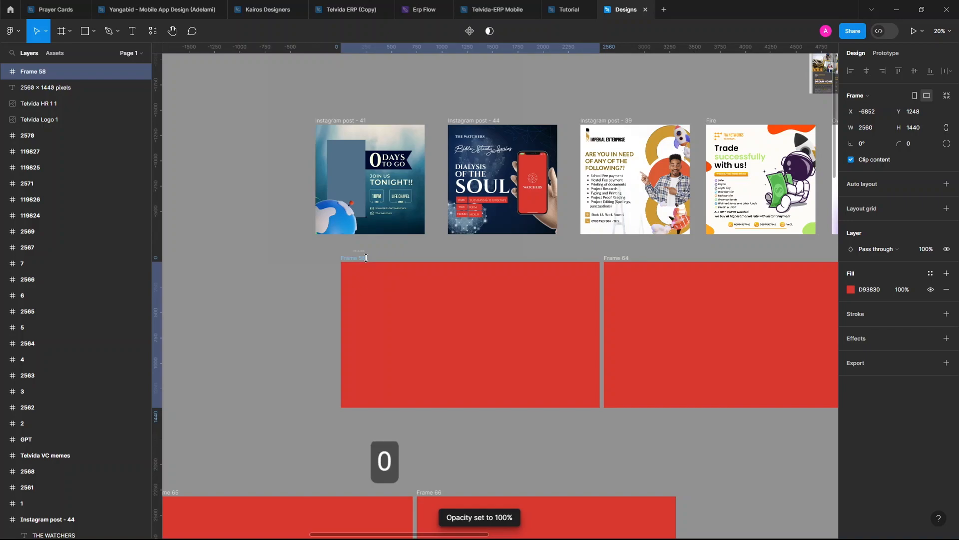
Set the opacity of Frame 58 to 0% and restore it to 100%.
{"action": "left_click", "coordinate": [366, 258]}
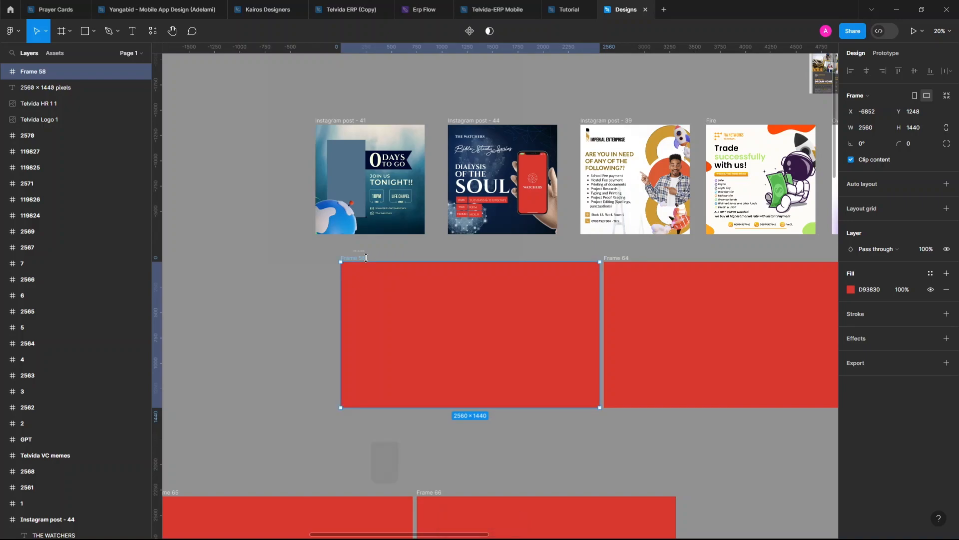
{"action": "key", "text": "0"}
{"action": "key", "text": "0"}
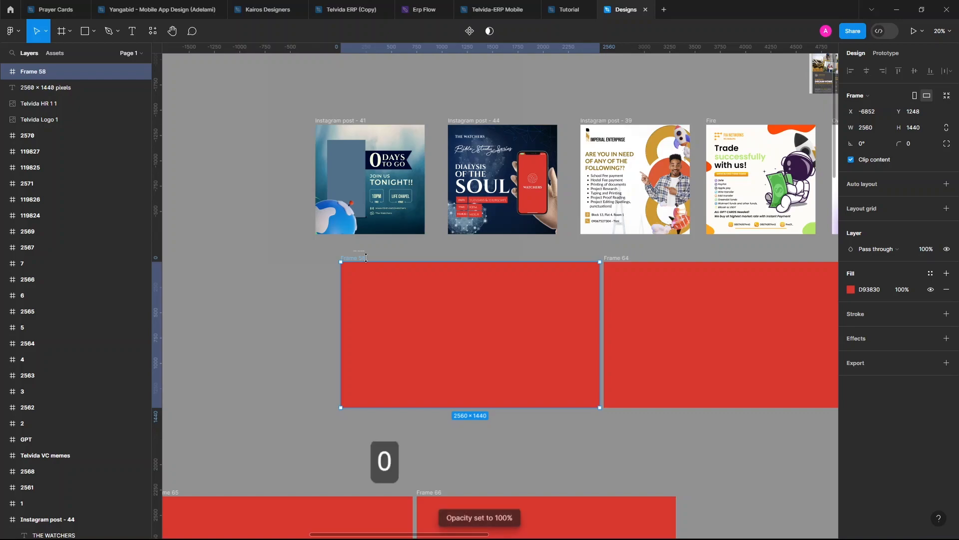
{"action": "left_click", "coordinate": [365, 257]}
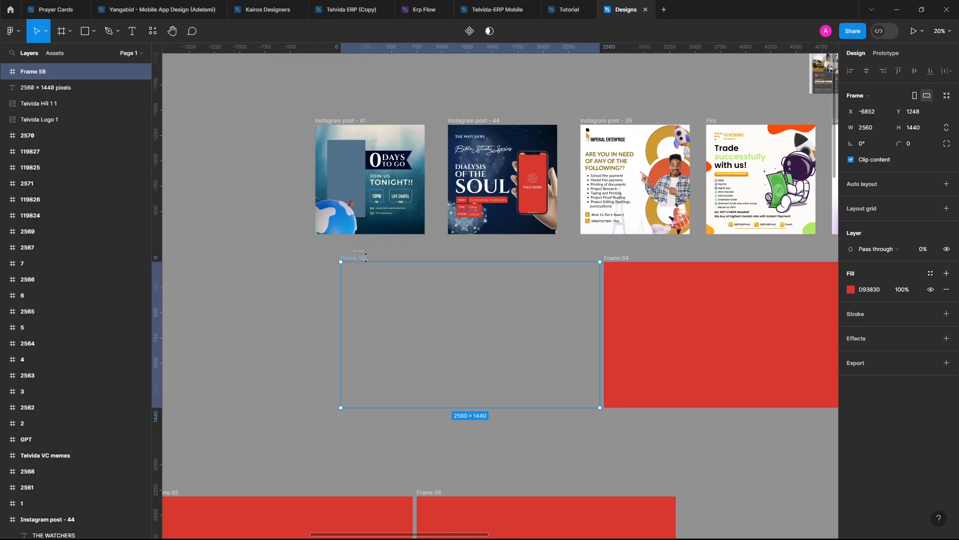
{"action": "key", "text": "0"}
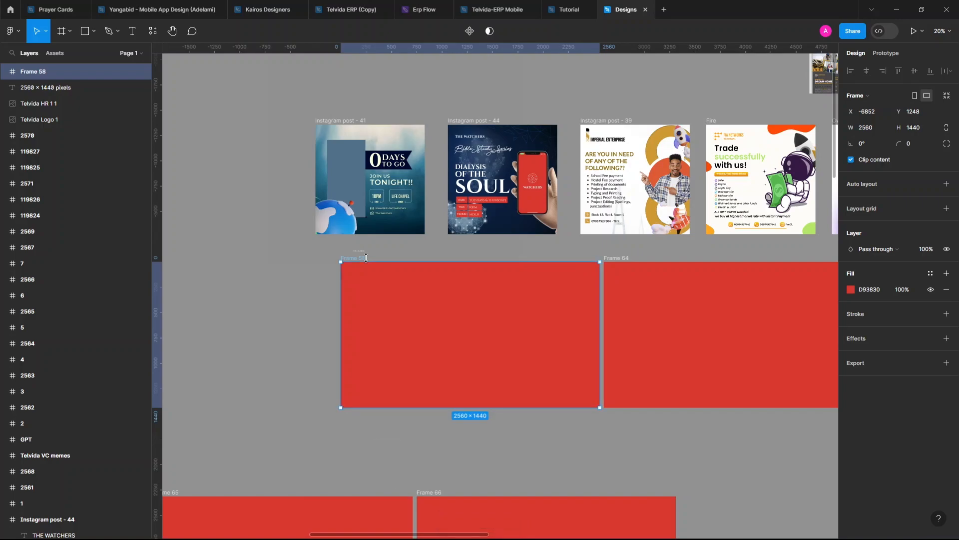
{"action": "key", "text": "0"}
{"action": "left_click", "coordinate": [22, 31]}
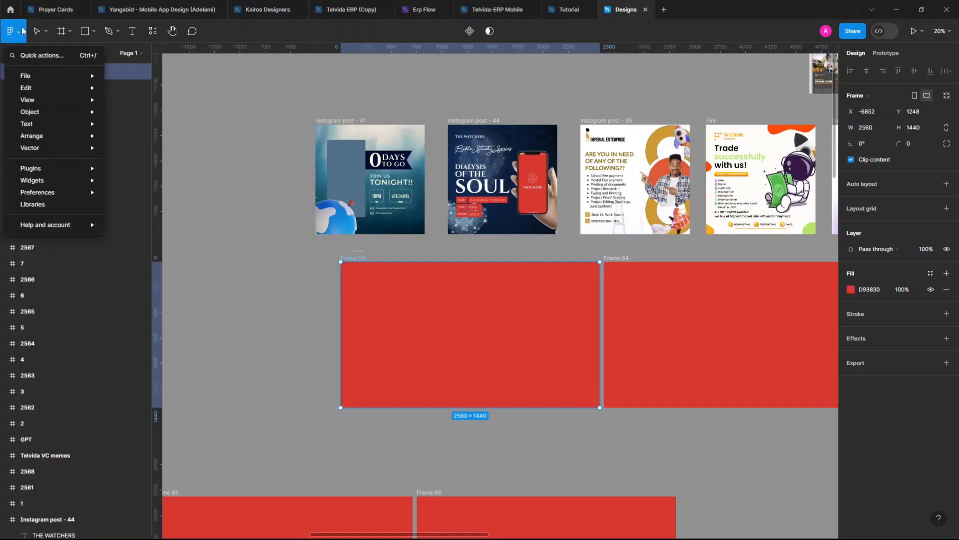
{"action": "mouse_move", "coordinate": [78, 225]}
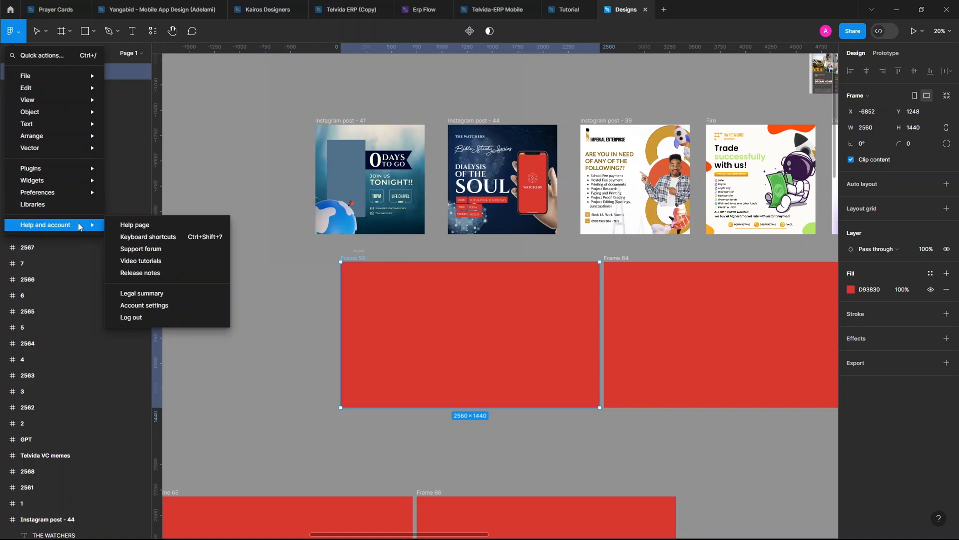
{"action": "mouse_move", "coordinate": [75, 192]}
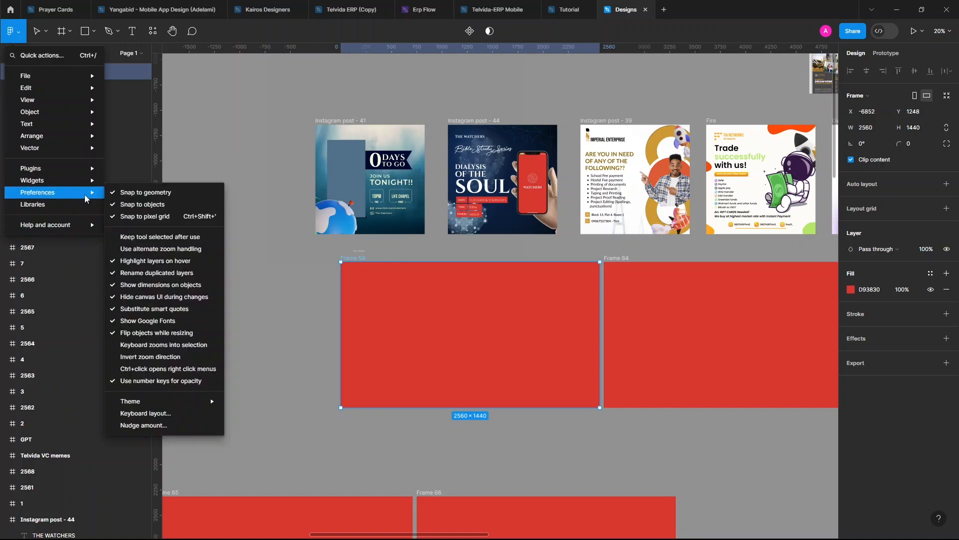
{"action": "left_click", "coordinate": [278, 151]}
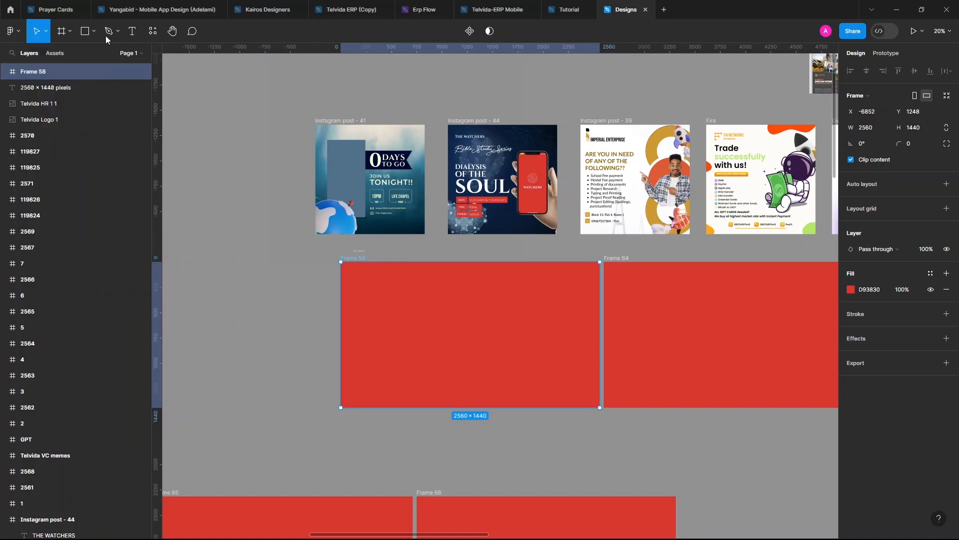
Open the keyboard layout settings and switch to the essential keyboard shortcuts.
{"action": "left_click", "coordinate": [18, 34]}
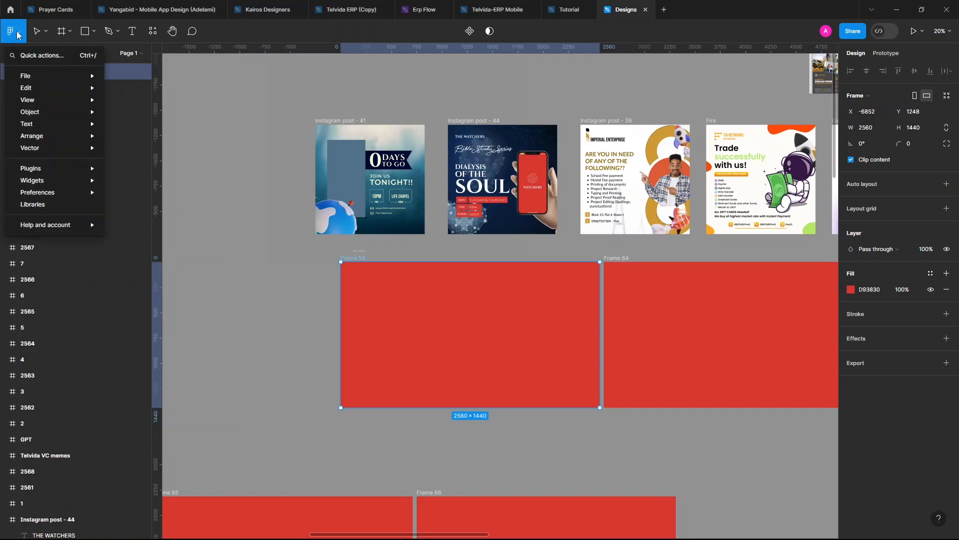
{"action": "mouse_move", "coordinate": [89, 192]}
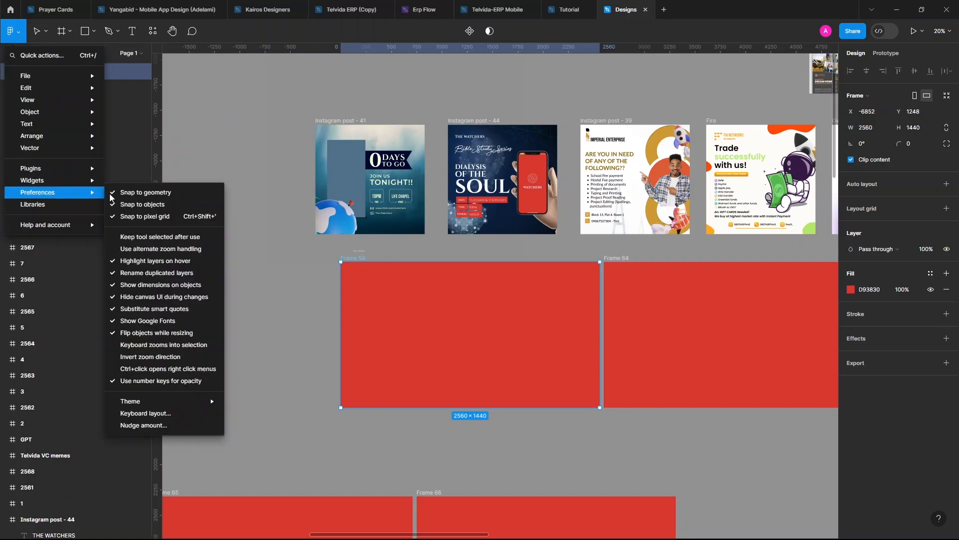
{"action": "left_click", "coordinate": [180, 414]}
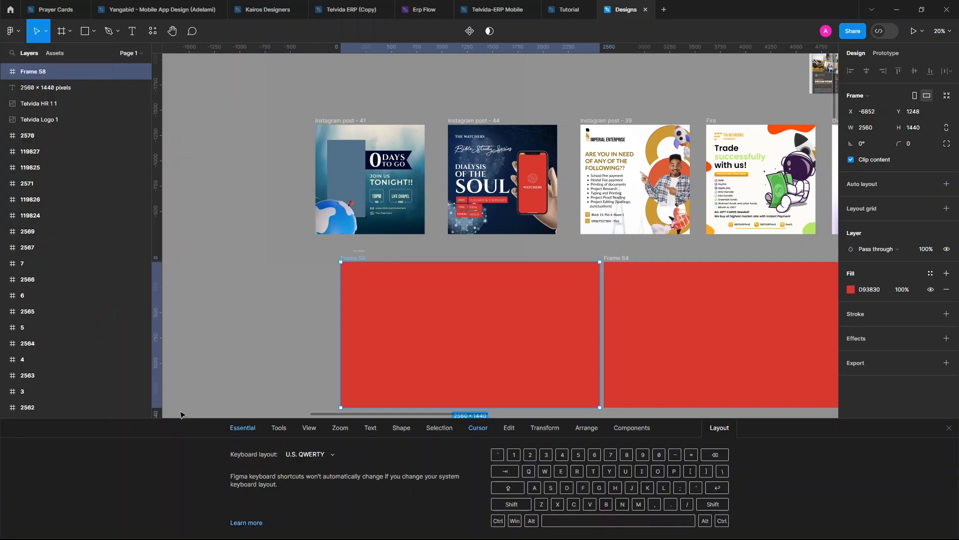
{"action": "left_click", "coordinate": [282, 428]}
{"action": "left_click", "coordinate": [256, 427]}
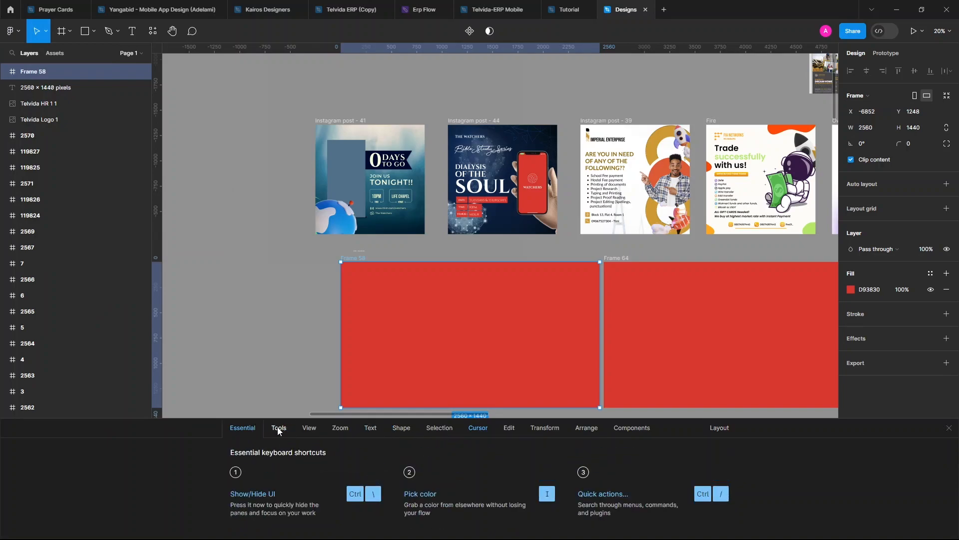
Browse the keyboard shortcut reference category by category, from Tools and View through Arrange and Components.
{"action": "left_click", "coordinate": [279, 428]}
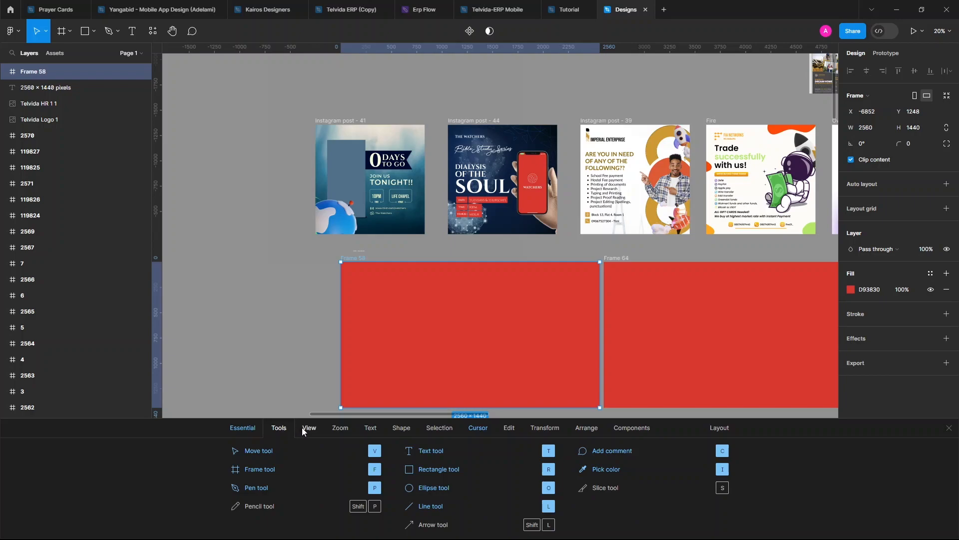
{"action": "left_click", "coordinate": [303, 429]}
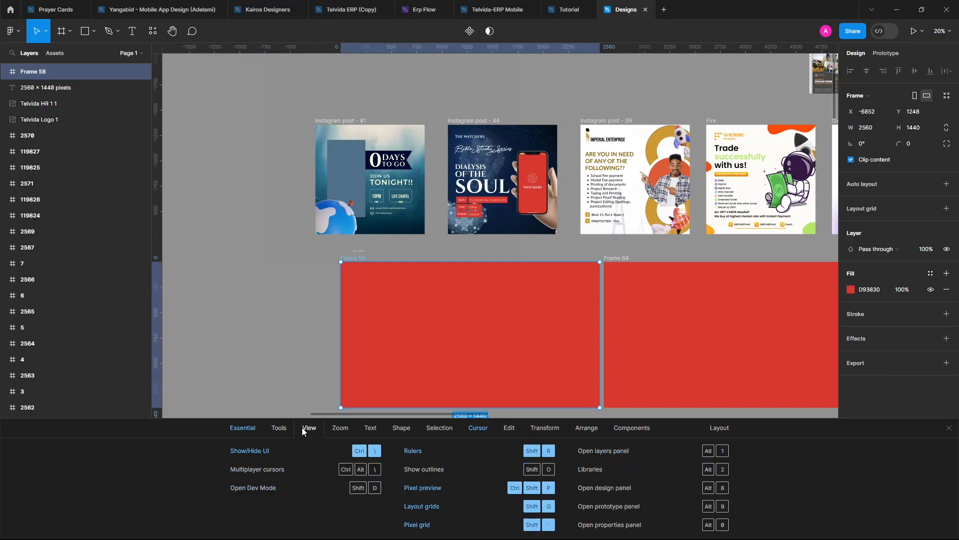
{"action": "left_click", "coordinate": [333, 429]}
{"action": "left_click", "coordinate": [369, 428]}
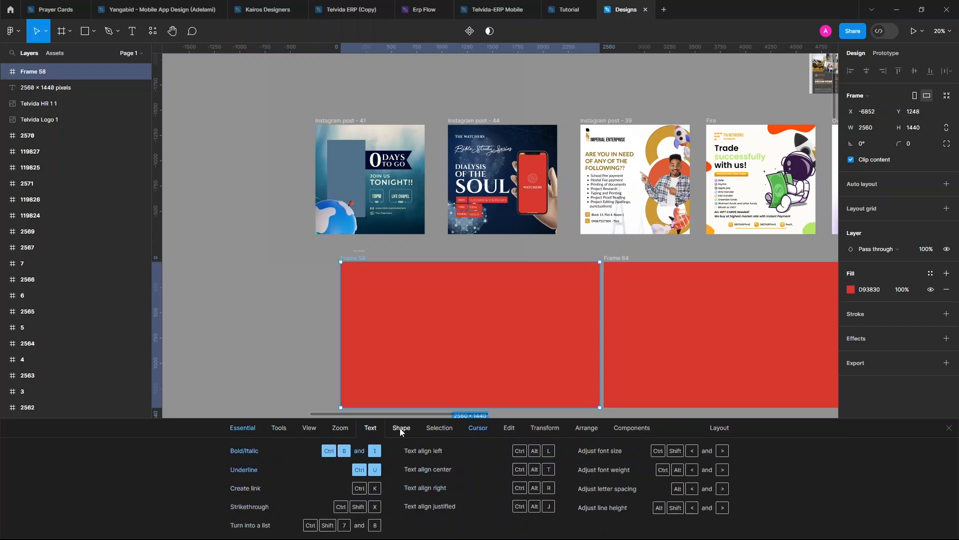
{"action": "left_click", "coordinate": [402, 428]}
{"action": "left_click", "coordinate": [439, 429]}
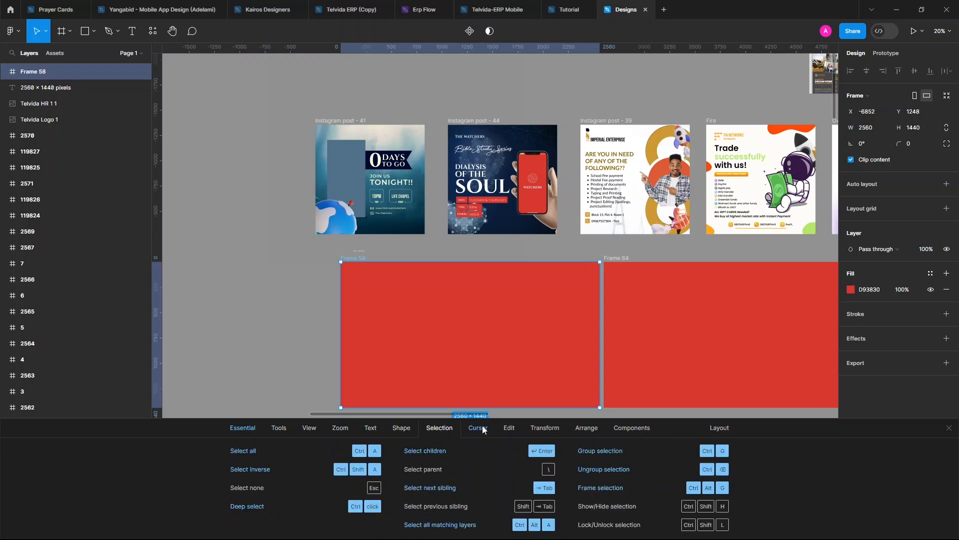
{"action": "left_click", "coordinate": [483, 428]}
{"action": "left_click", "coordinate": [509, 429]}
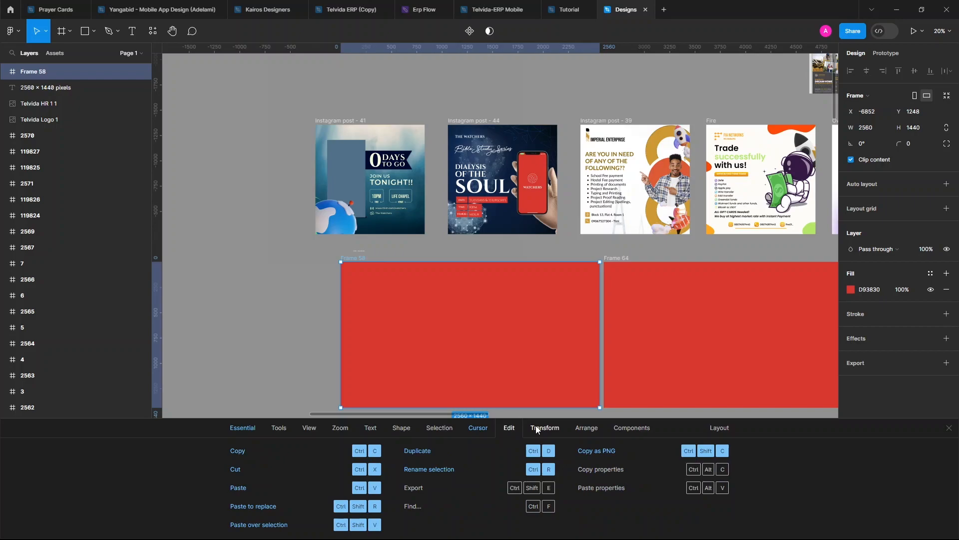
{"action": "left_click", "coordinate": [539, 428]}
{"action": "left_click", "coordinate": [584, 429]}
{"action": "left_click", "coordinate": [630, 428]}
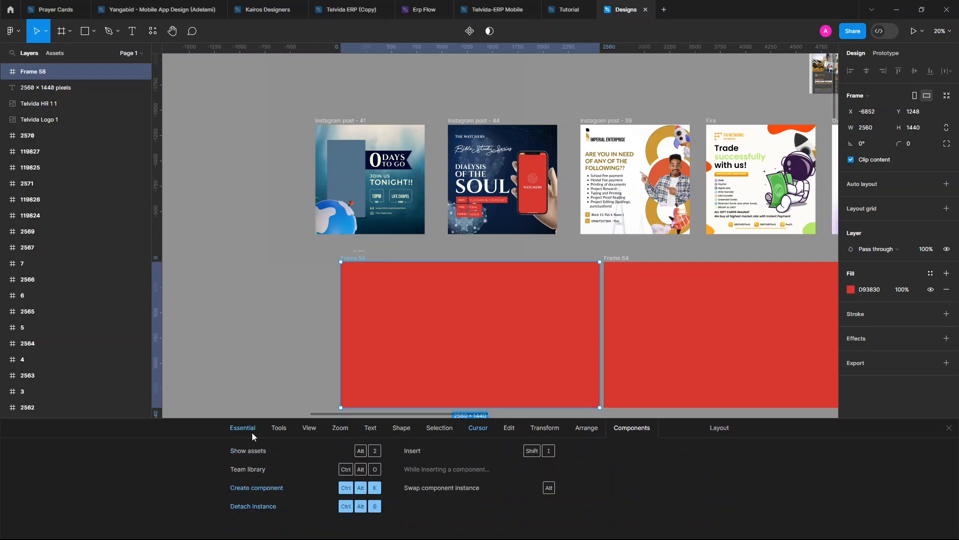
Review the Tools, View, Zoom and Selection shortcuts again and close the shortcut reference.
{"action": "left_click", "coordinate": [277, 428]}
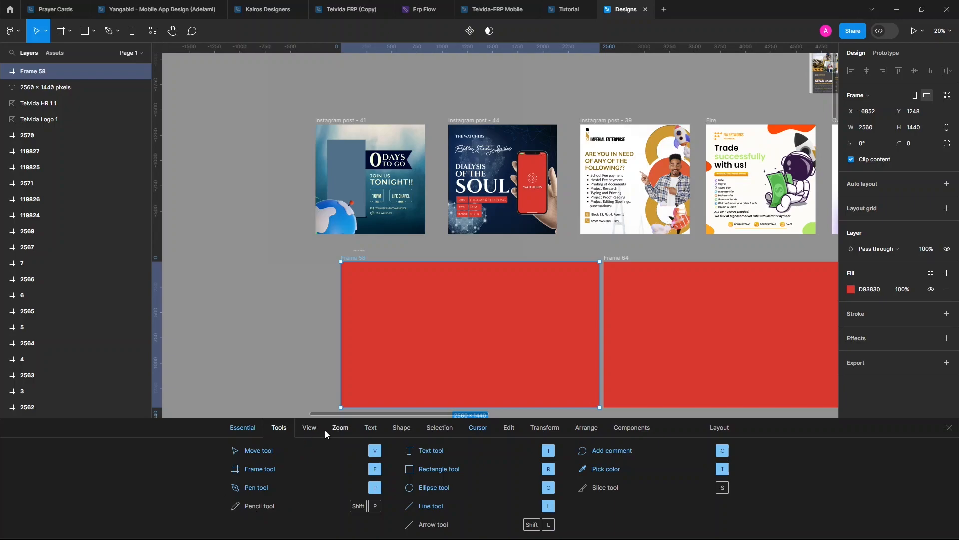
{"action": "left_click", "coordinate": [307, 429]}
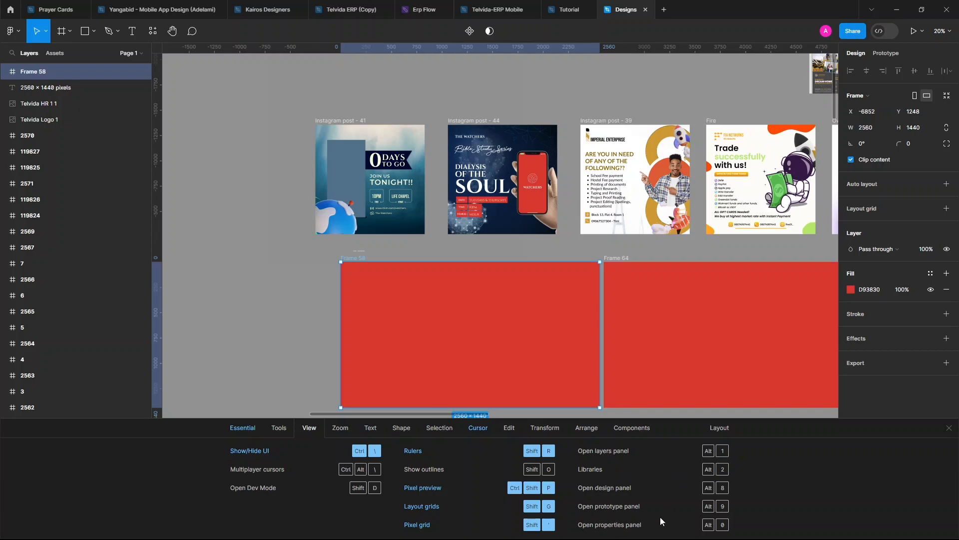
{"action": "left_click", "coordinate": [285, 431]}
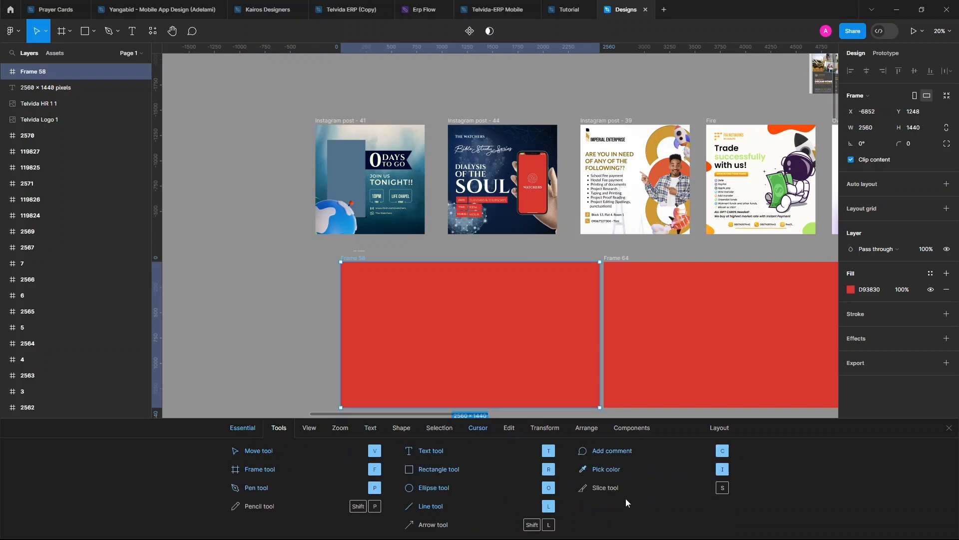
{"action": "left_click", "coordinate": [342, 430]}
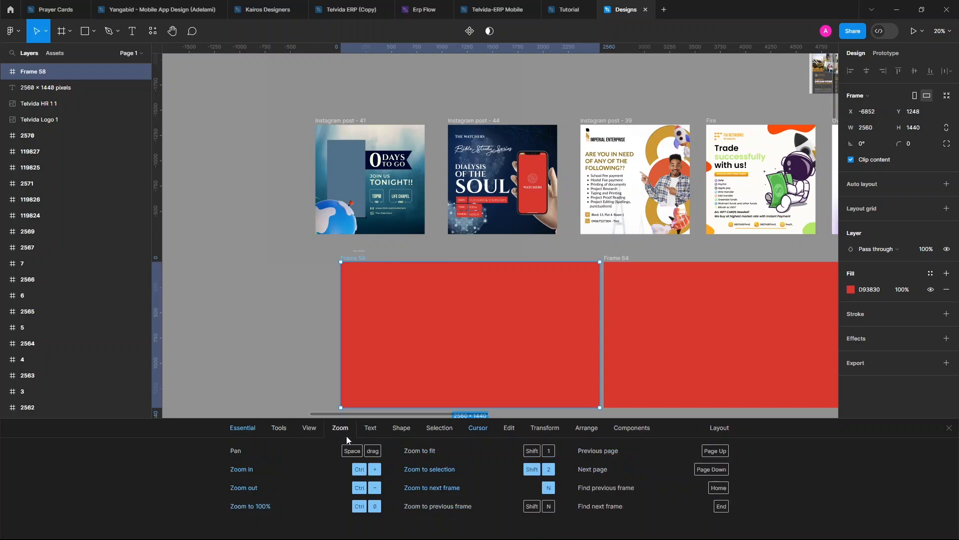
{"action": "left_click", "coordinate": [446, 429]}
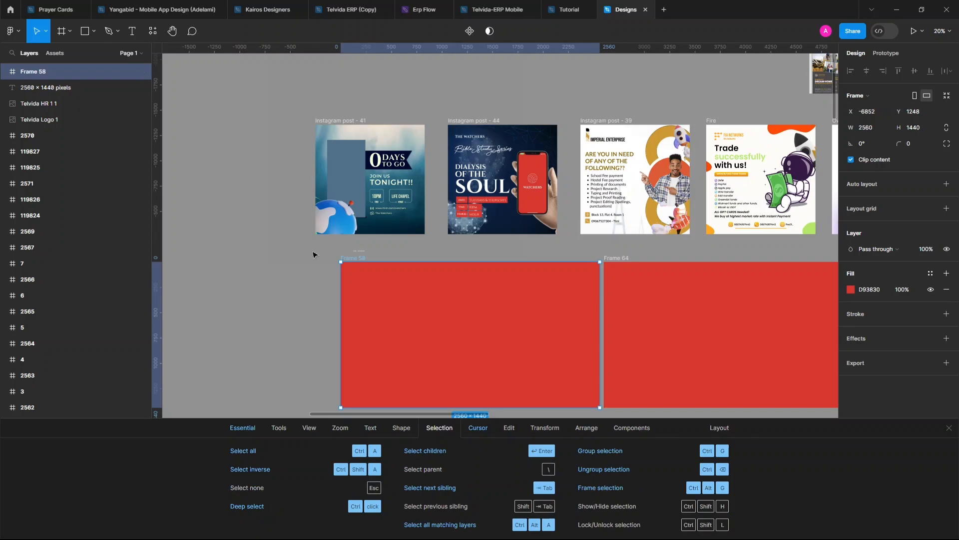
{"action": "left_click", "coordinate": [950, 428]}
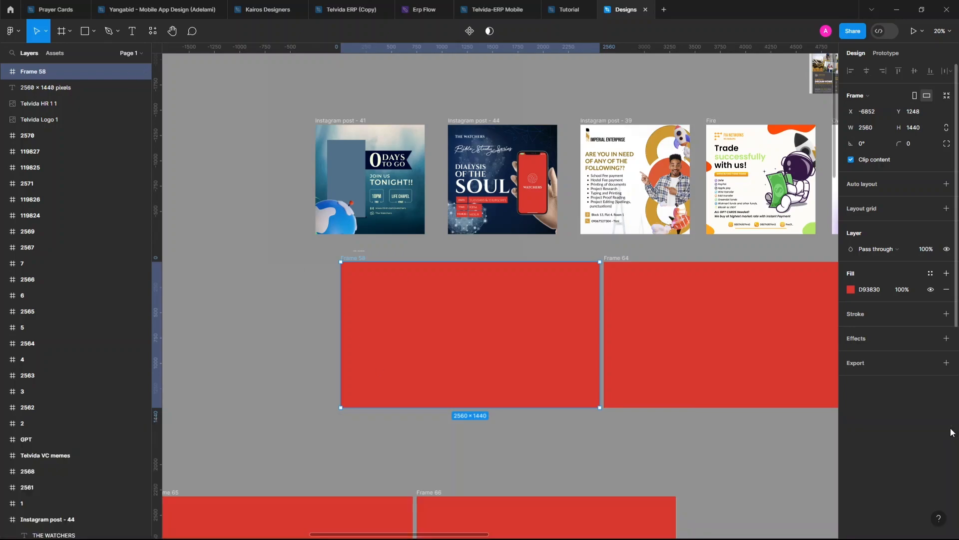